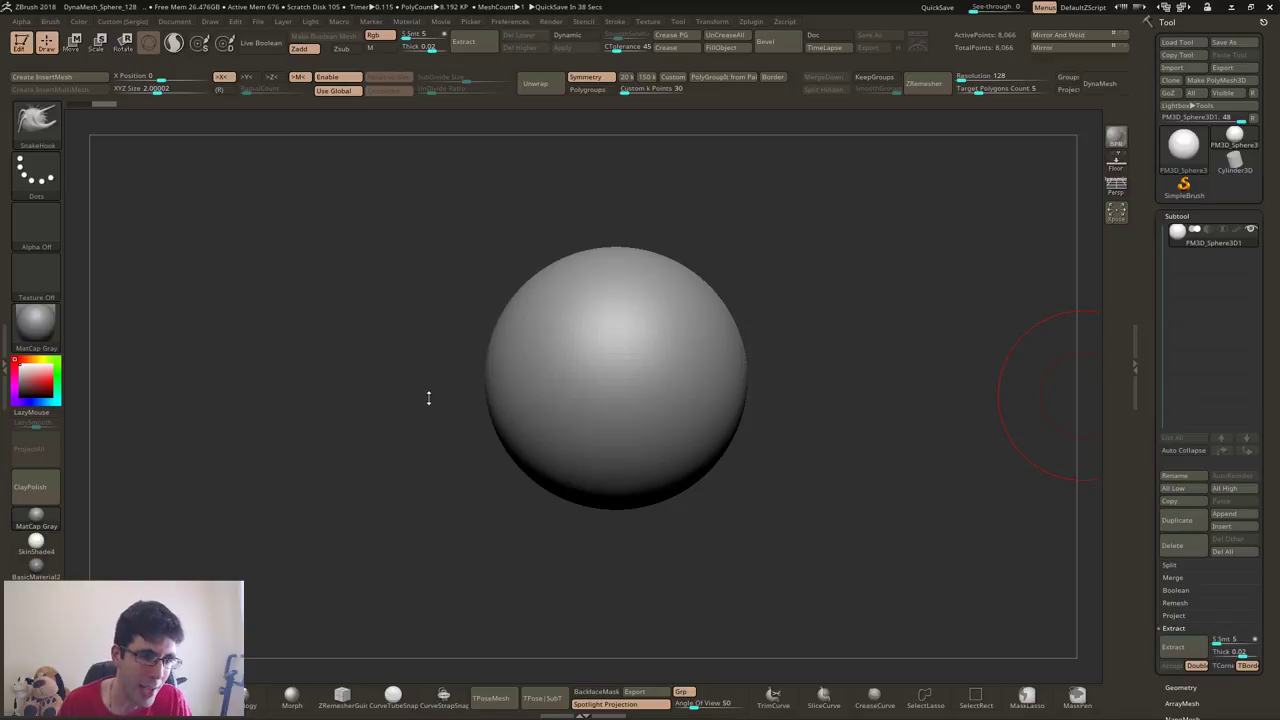
Switch on Live Boolean and zoom in closer on the DynaMesh sphere
{"action": "left_click_drag", "start_coordinate": [430, 400], "coordinate": [428, 401]}
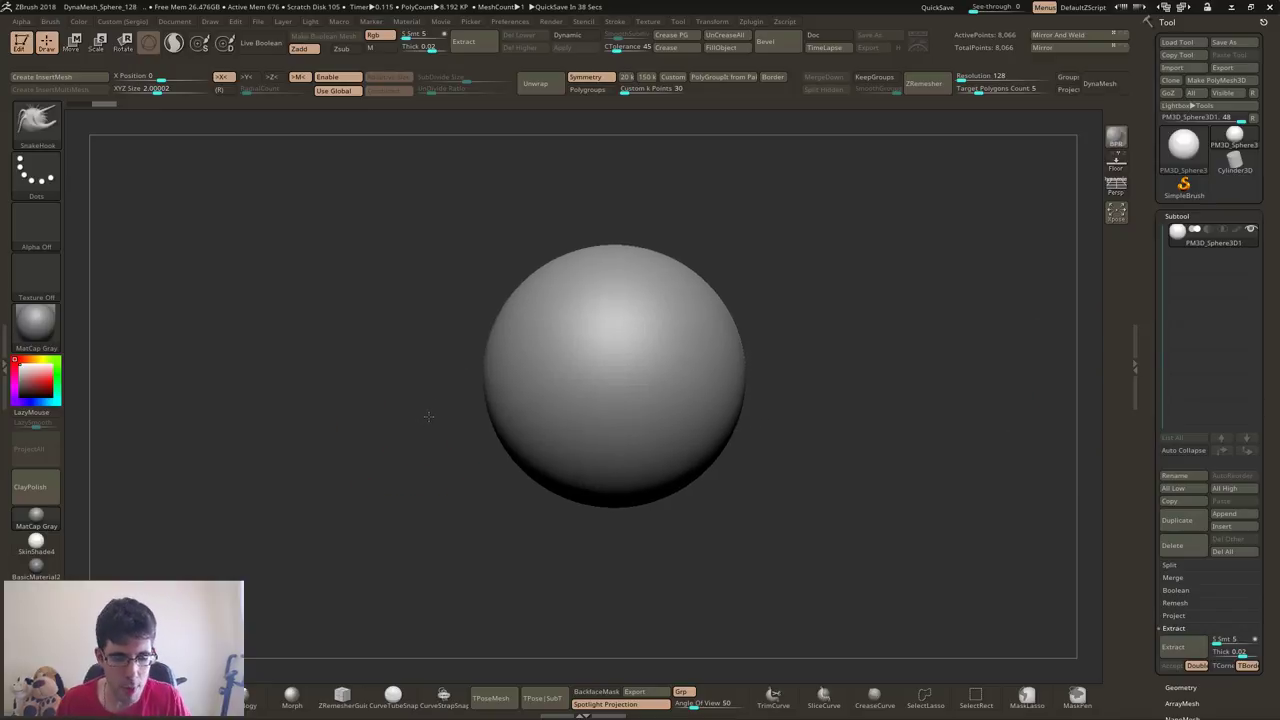
{"action": "key", "text": "shift"}
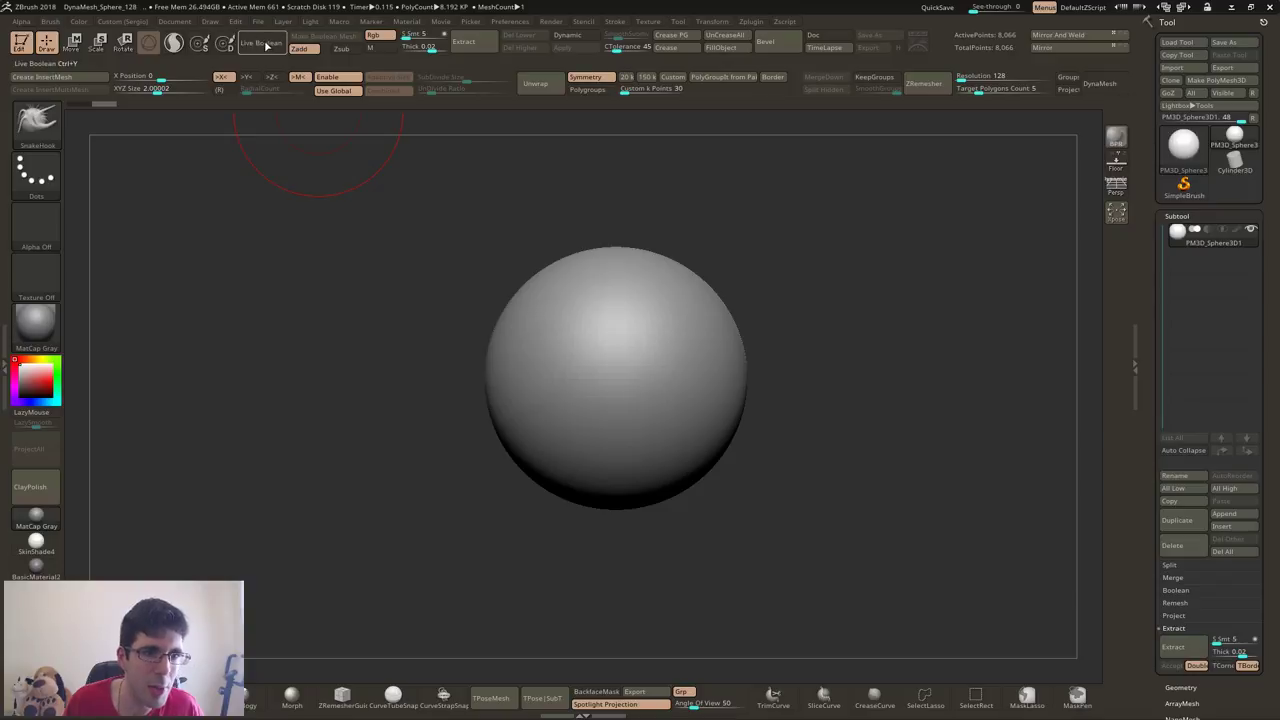
{"action": "left_click", "coordinate": [267, 45]}
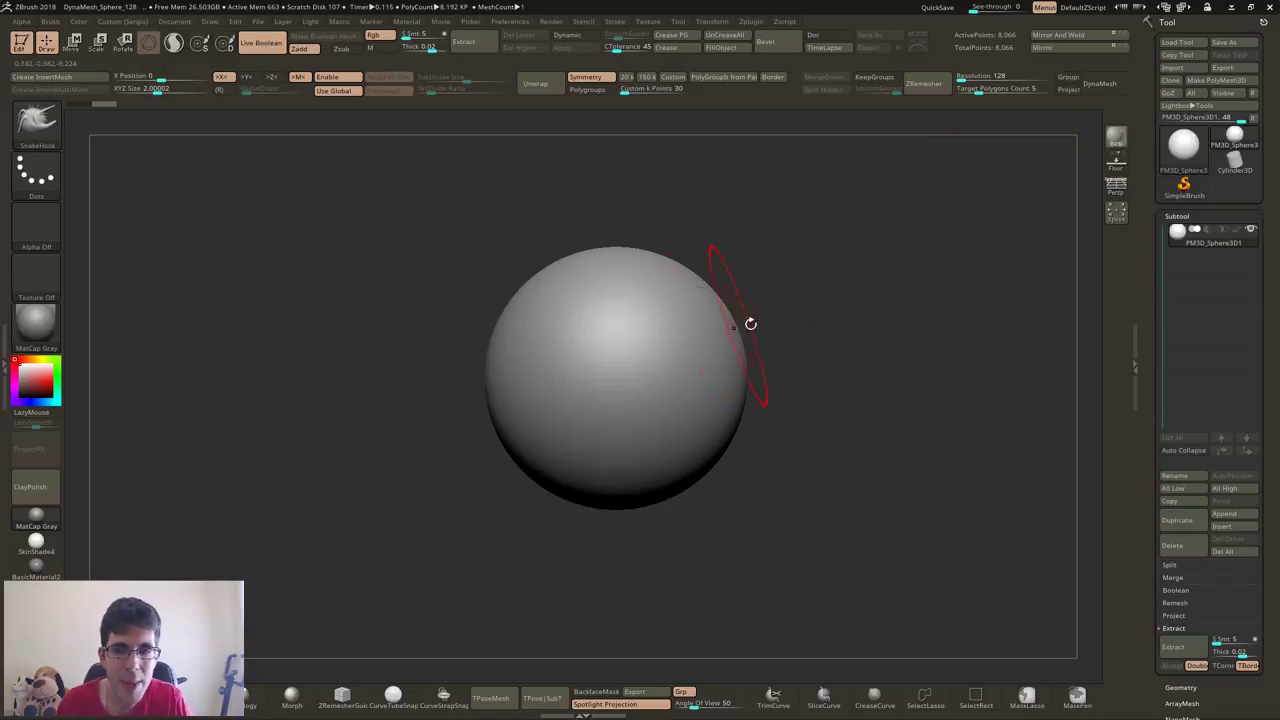
{"action": "mouse_move", "coordinate": [779, 324]}
{"action": "right_mouse_down", "text": "alt"}
{"action": "mouse_move", "coordinate": [829, 306]}
{"action": "mouse_move", "coordinate": [726, 391]}
{"action": "mouse_move", "coordinate": [703, 309]}
{"action": "right_mouse_up", "text": "alt"}
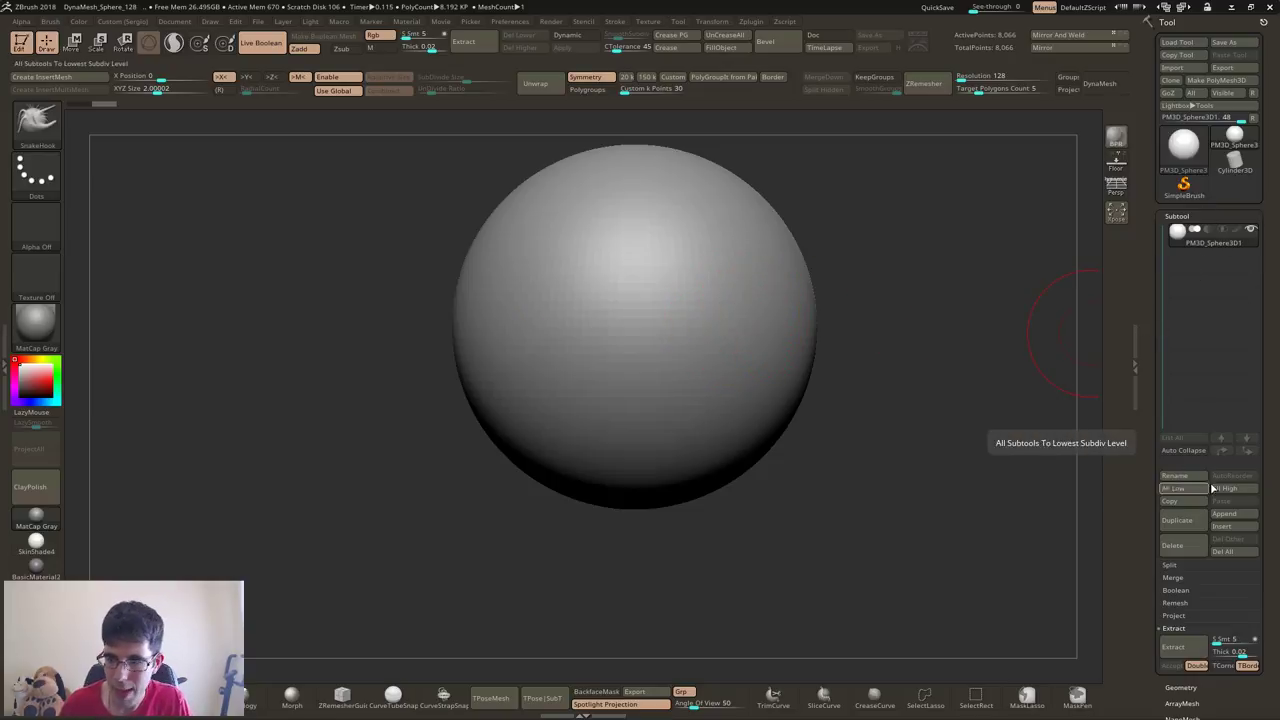
Append a Cone3D subtool, make it active, and frame it beneath the sphere
{"action": "left_click", "coordinate": [1226, 517]}
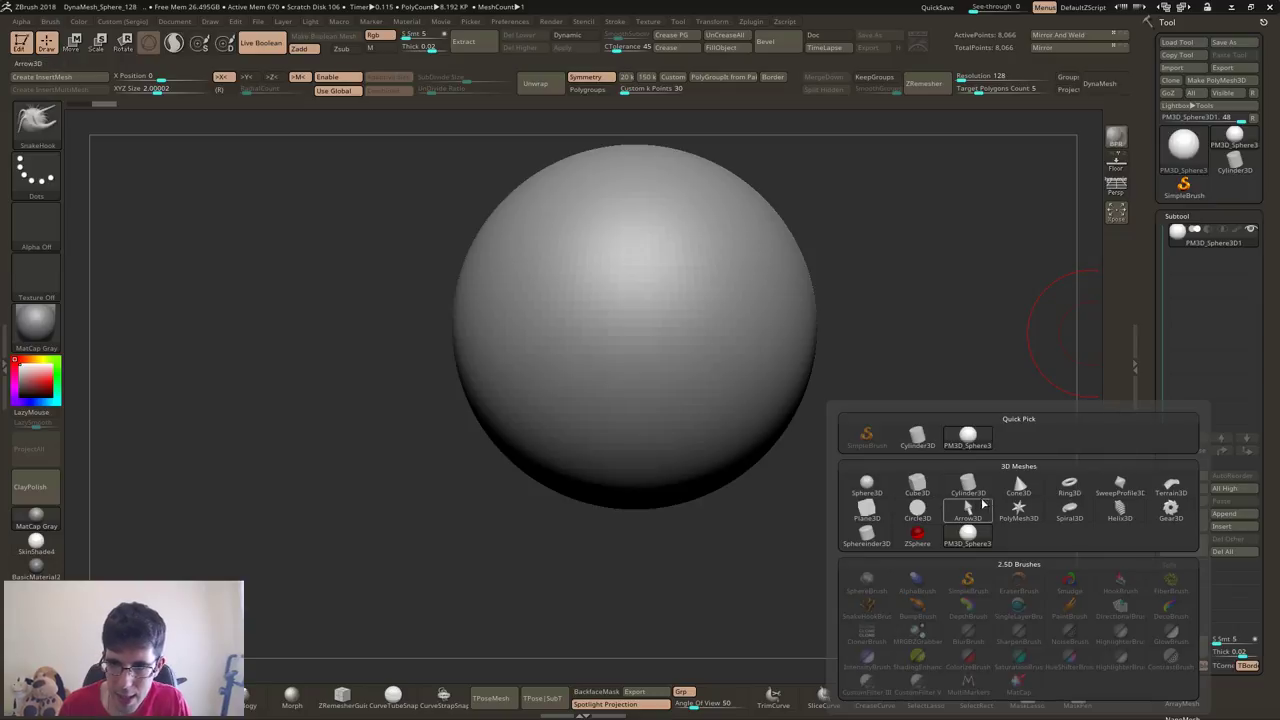
{"action": "left_click", "coordinate": [1018, 489]}
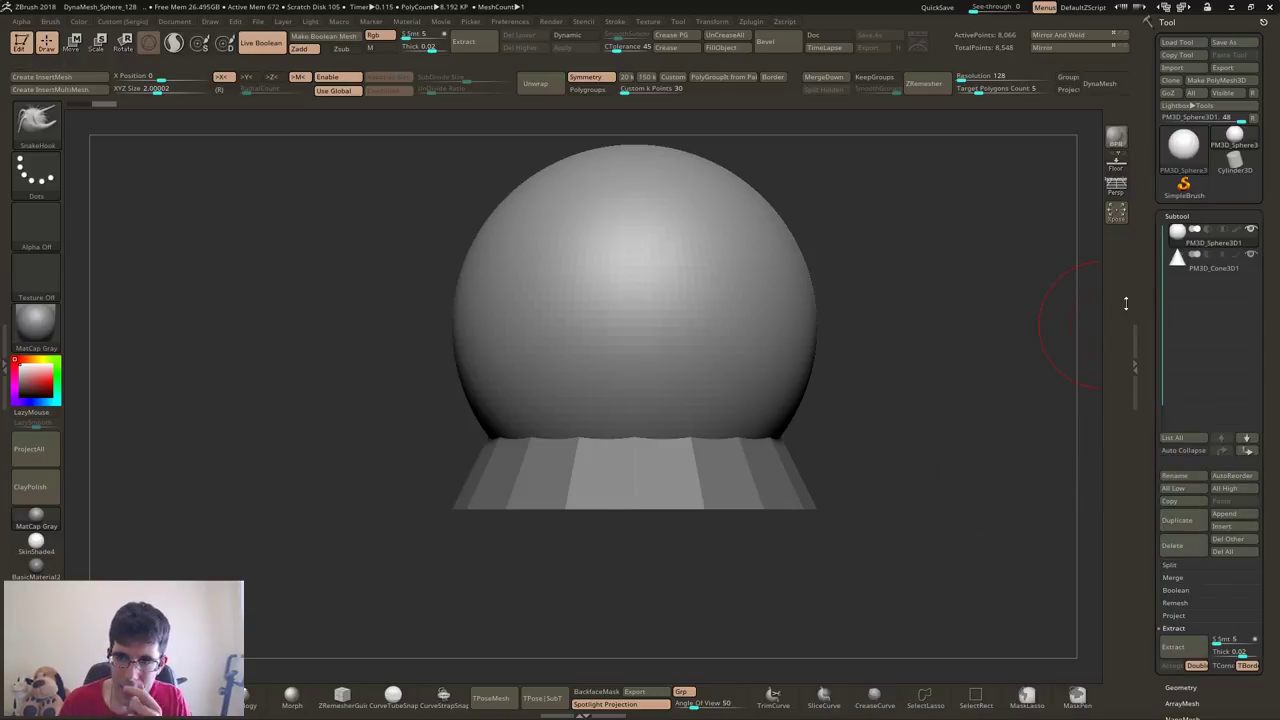
{"action": "left_click", "coordinate": [1176, 266]}
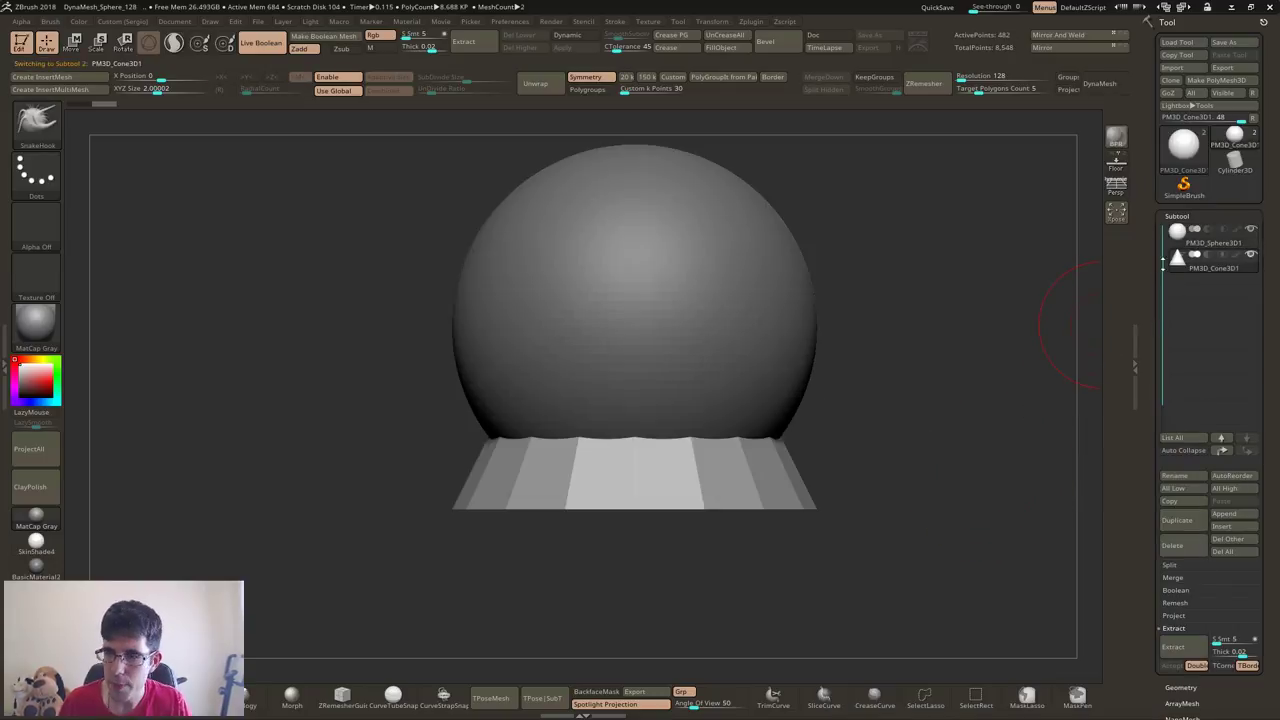
{"action": "left_click_drag", "start_coordinate": [920, 357], "coordinate": [942, 296], "text": "alt"}
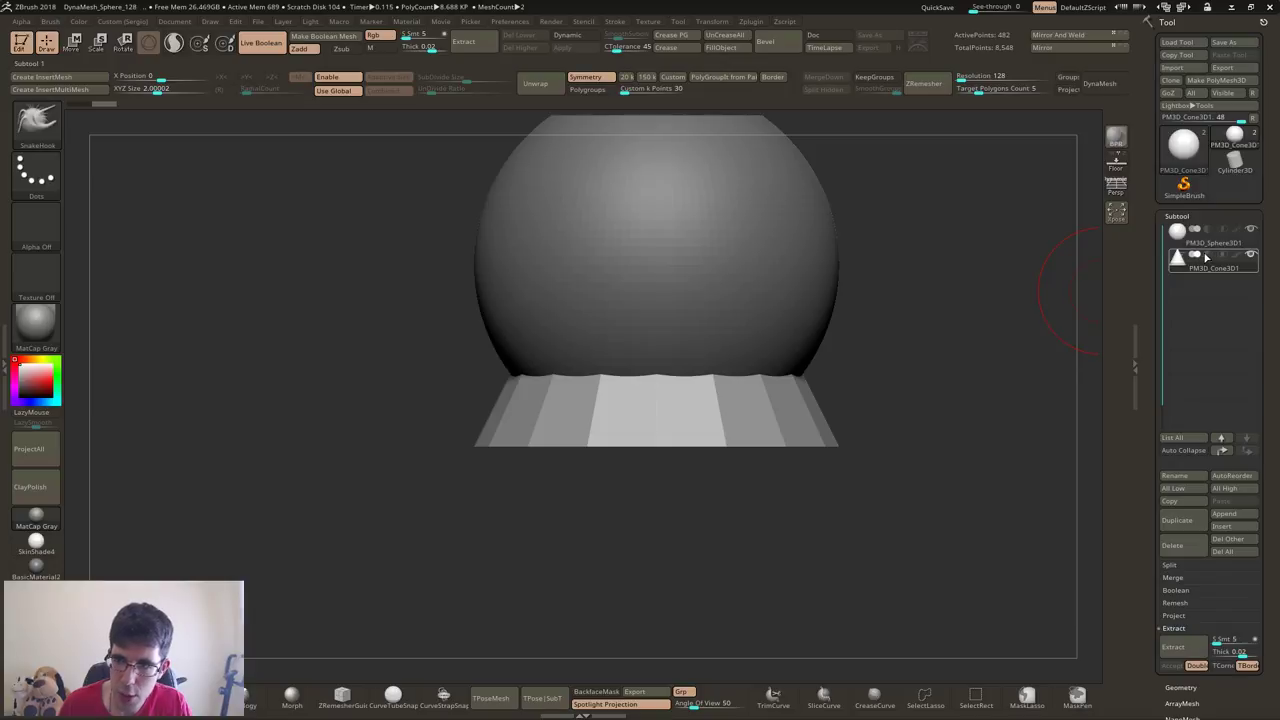
{"action": "mouse_move", "coordinate": [1208, 261]}
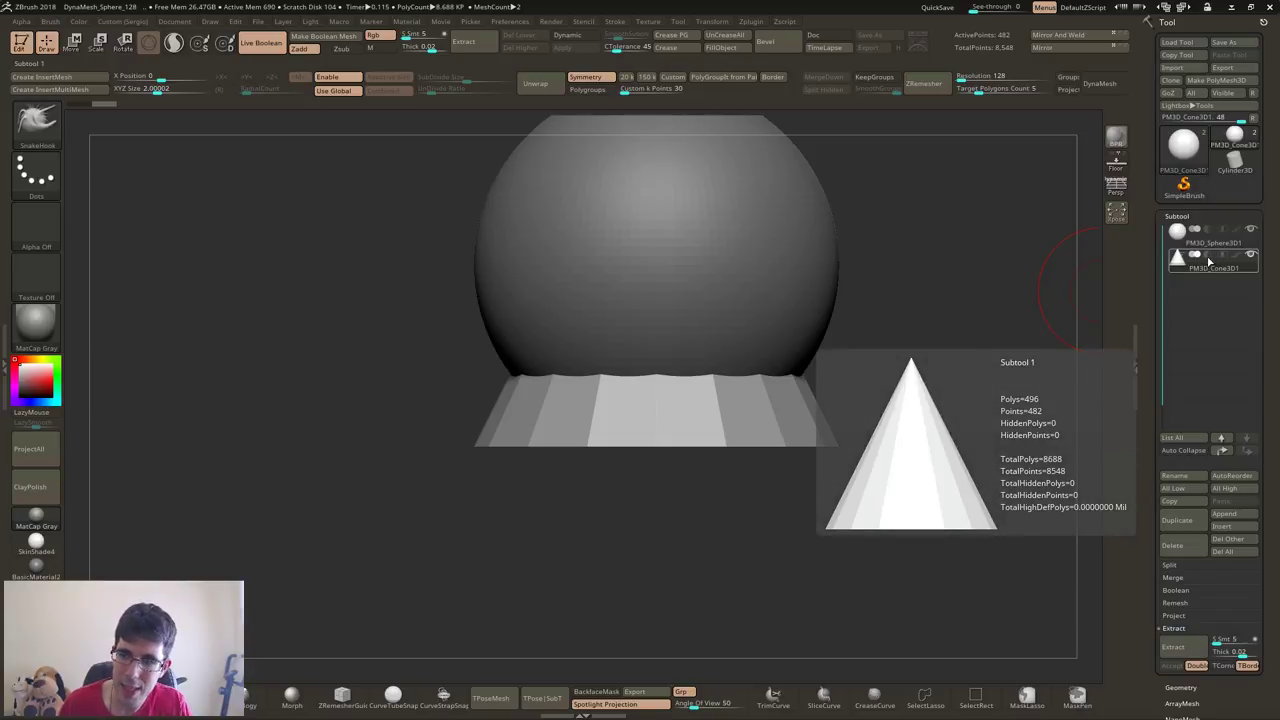
{"action": "left_click", "coordinate": [1208, 258]}
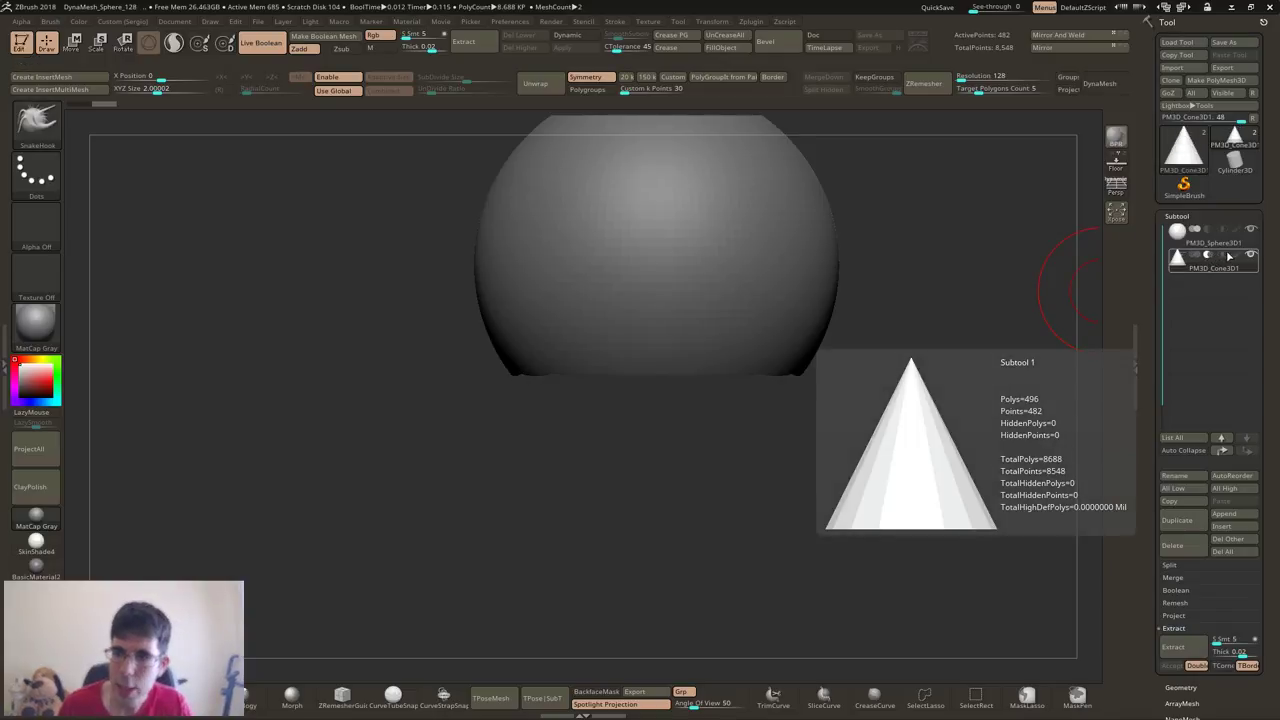
{"action": "left_click", "coordinate": [1219, 257]}
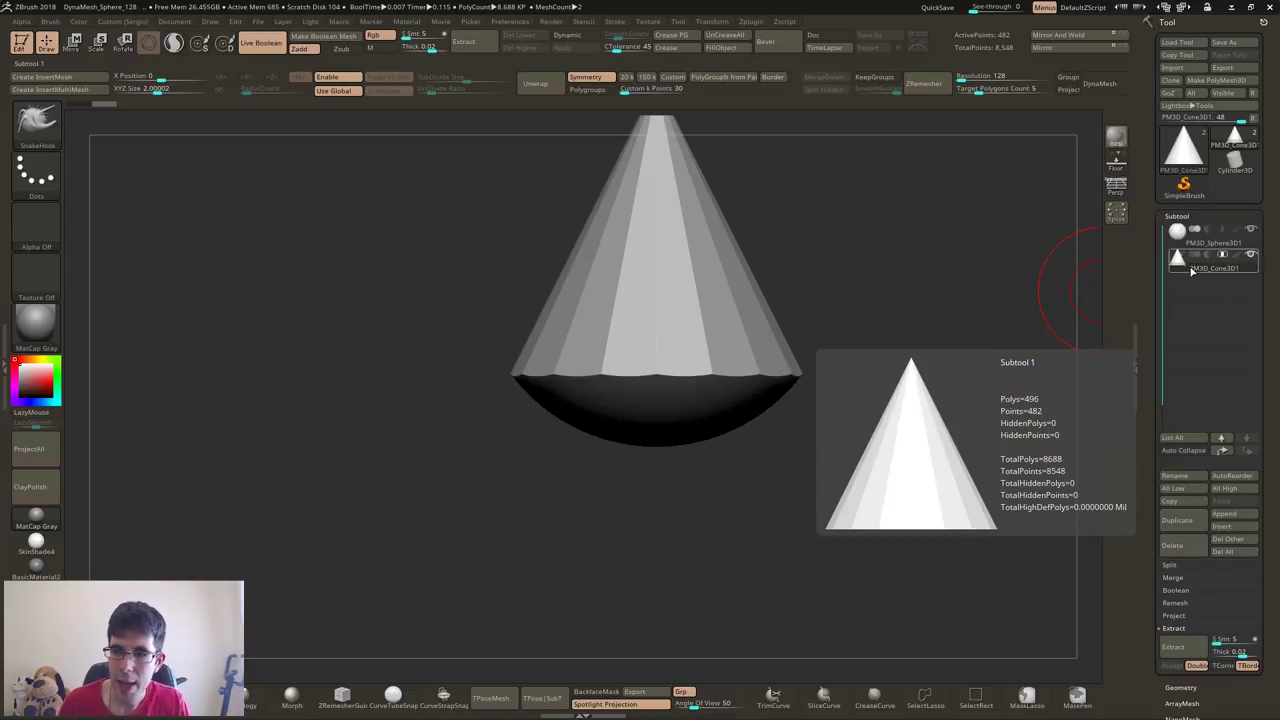
{"action": "left_click", "coordinate": [1196, 256]}
{"action": "mouse_move", "coordinate": [700, 371]}
{"action": "right_mouse_down", "text": "alt"}
{"action": "mouse_move", "coordinate": [629, 400]}
{"action": "mouse_move", "coordinate": [886, 280]}
{"action": "right_mouse_up", "text": "alt"}
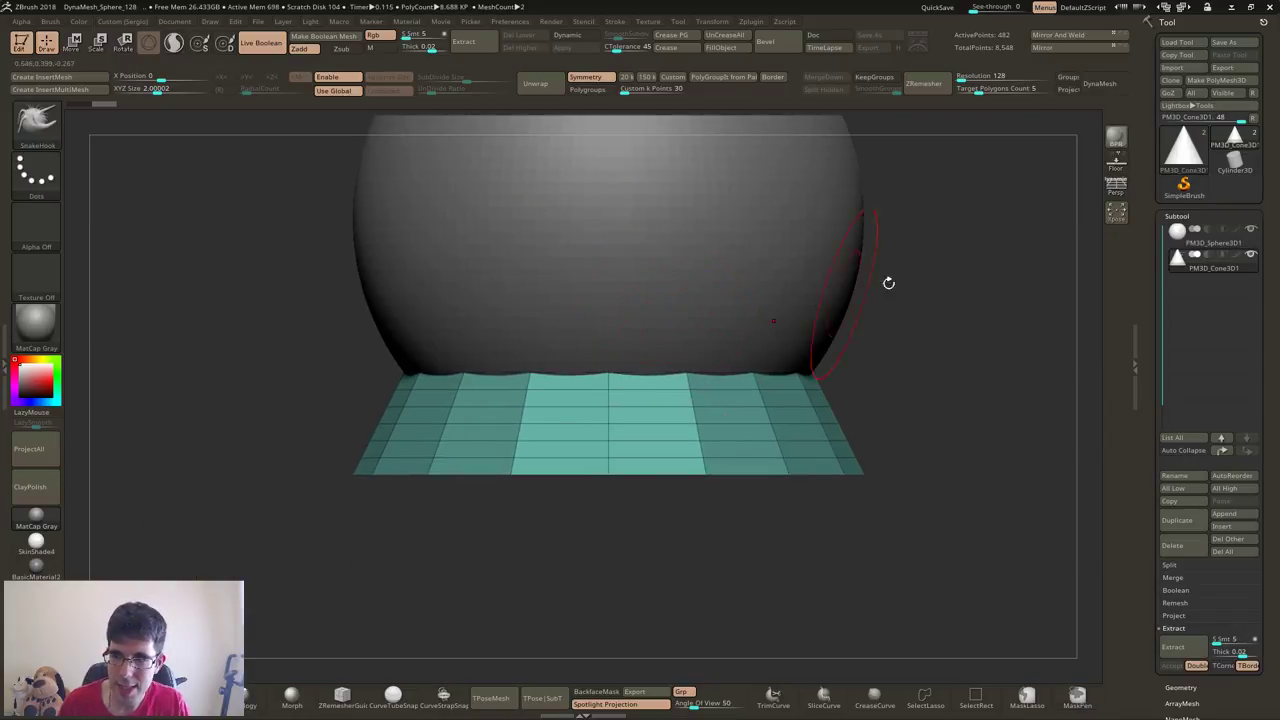
{"action": "mouse_move", "coordinate": [1180, 231]}
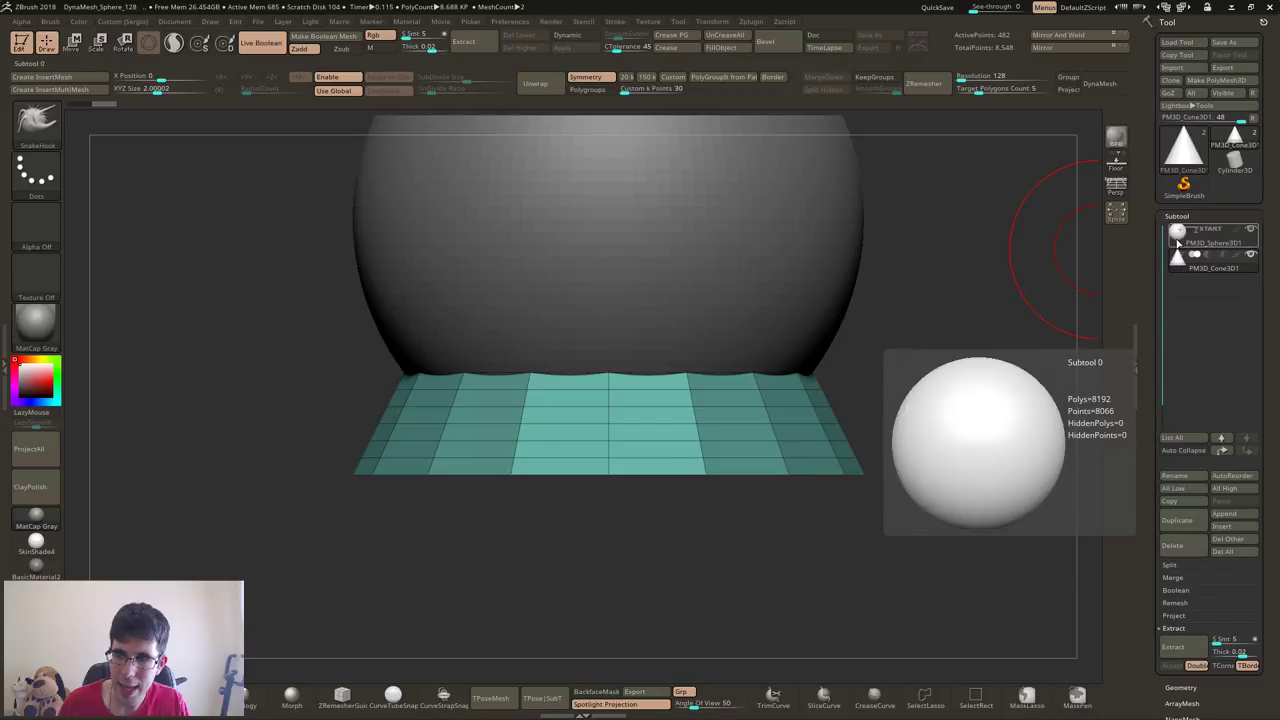
Set the cone to subtract from the sphere and orbit to view the hole
{"action": "left_click", "coordinate": [1180, 242]}
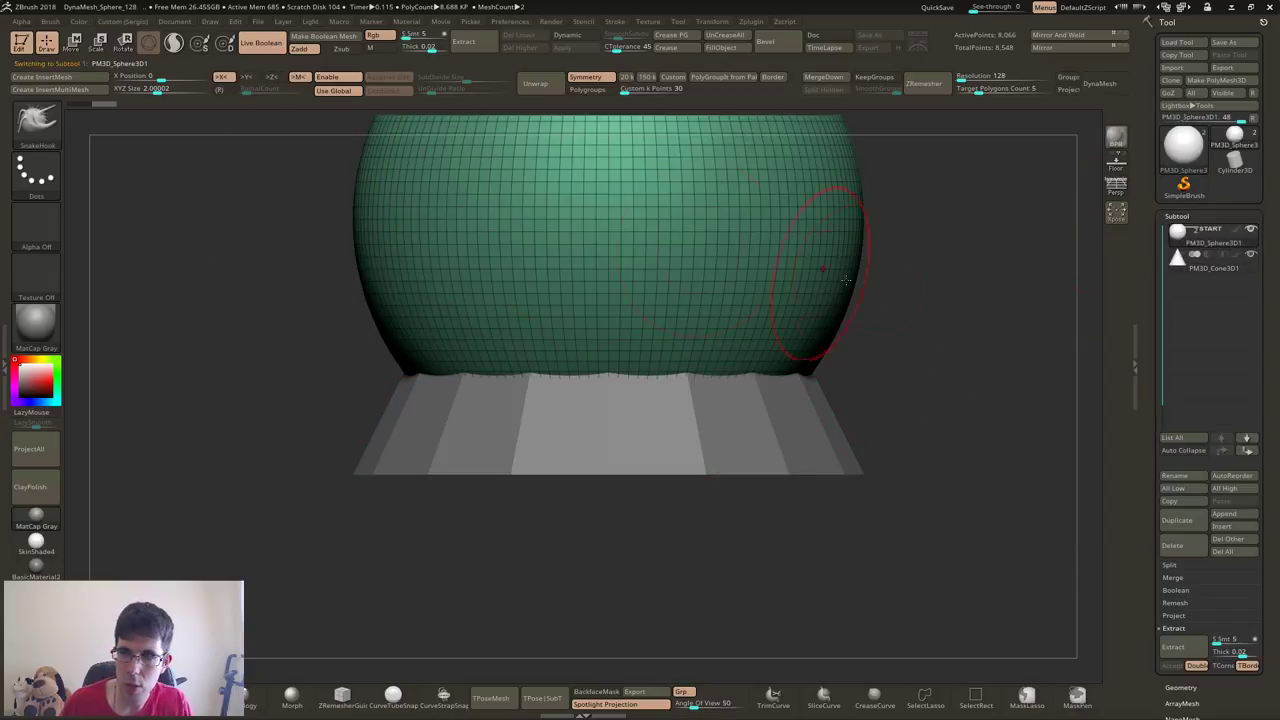
{"action": "left_click", "coordinate": [1204, 258]}
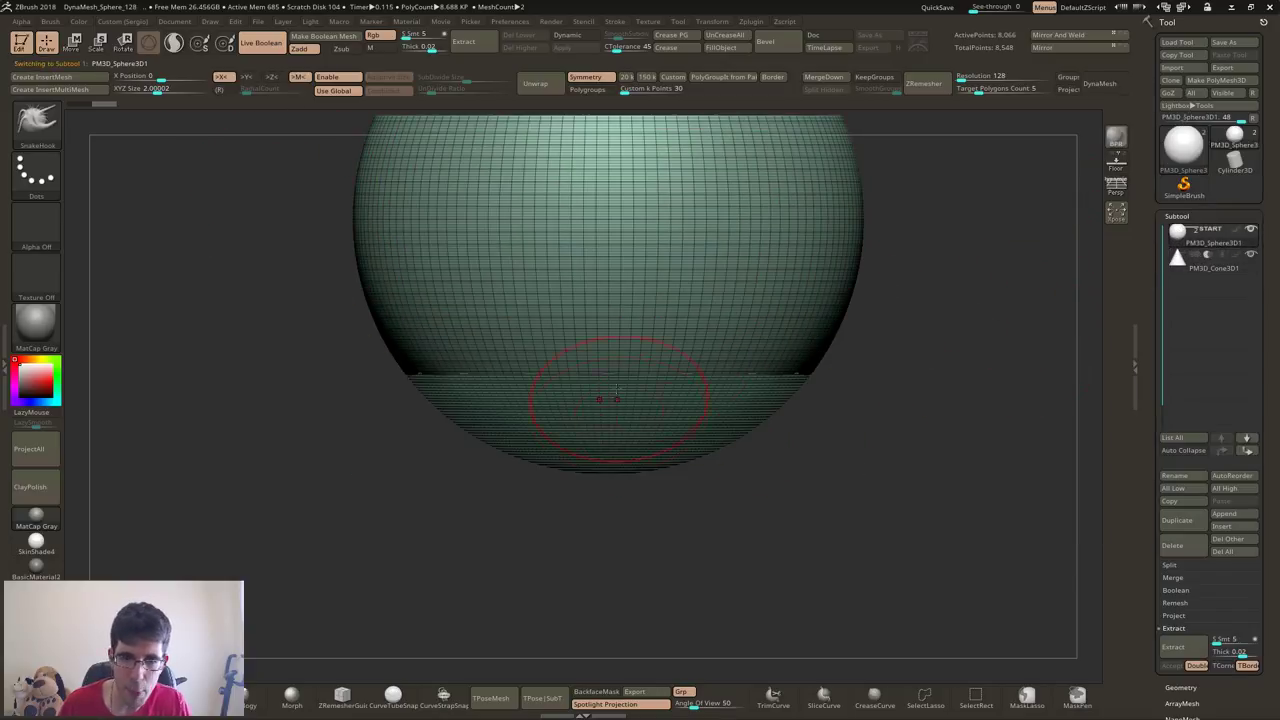
{"action": "mouse_move", "coordinate": [614, 400]}
{"action": "right_mouse_down"}
{"action": "mouse_move", "coordinate": [591, 314]}
{"action": "mouse_move", "coordinate": [645, 425]}
{"action": "mouse_move", "coordinate": [606, 371]}
{"action": "mouse_move", "coordinate": [651, 337]}
{"action": "mouse_move", "coordinate": [642, 391]}
{"action": "mouse_move", "coordinate": [614, 400]}
{"action": "right_mouse_up"}
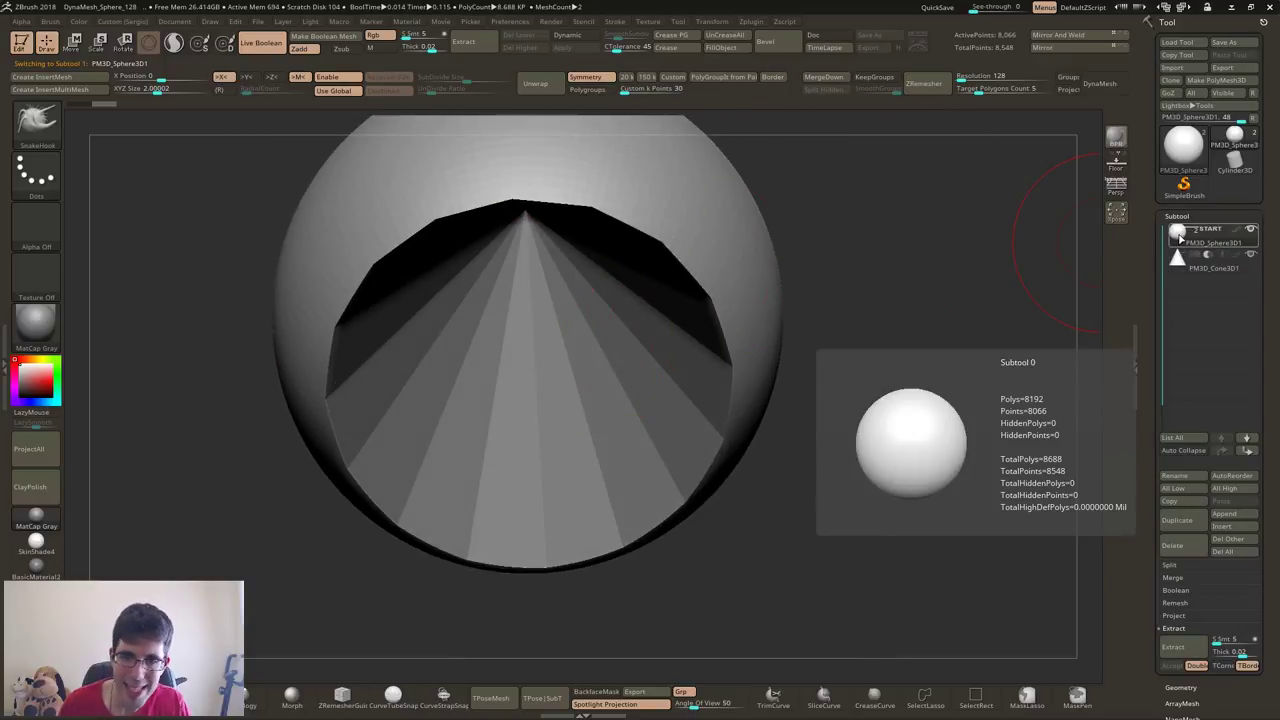
Reverse the boolean so the sphere subtracts from the cone, leaving a bowl-shaped base
{"action": "left_click", "coordinate": [1222, 258]}
{"action": "mouse_move", "coordinate": [934, 289]}
{"action": "right_mouse_down"}
{"action": "mouse_move", "coordinate": [855, 415]}
{"action": "mouse_move", "coordinate": [986, 268]}
{"action": "mouse_move", "coordinate": [921, 325]}
{"action": "right_mouse_up"}
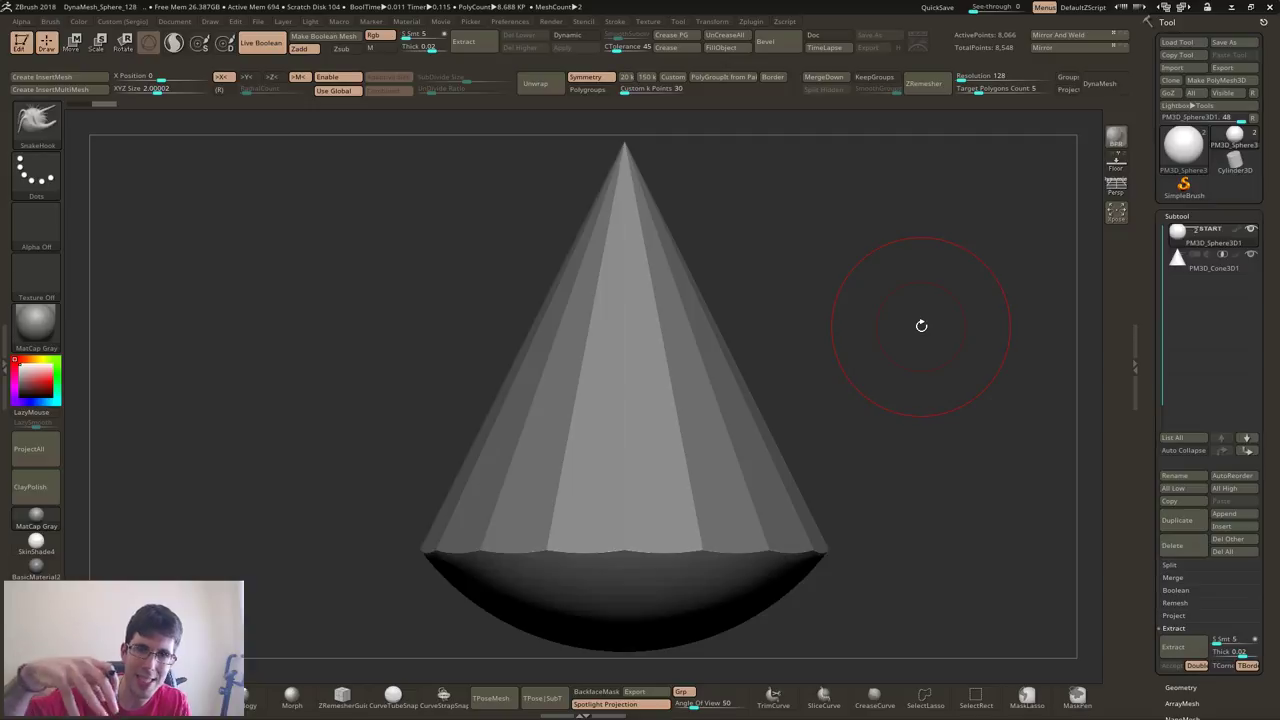
{"action": "left_click", "coordinate": [1177, 263]}
{"action": "left_click", "coordinate": [1176, 232]}
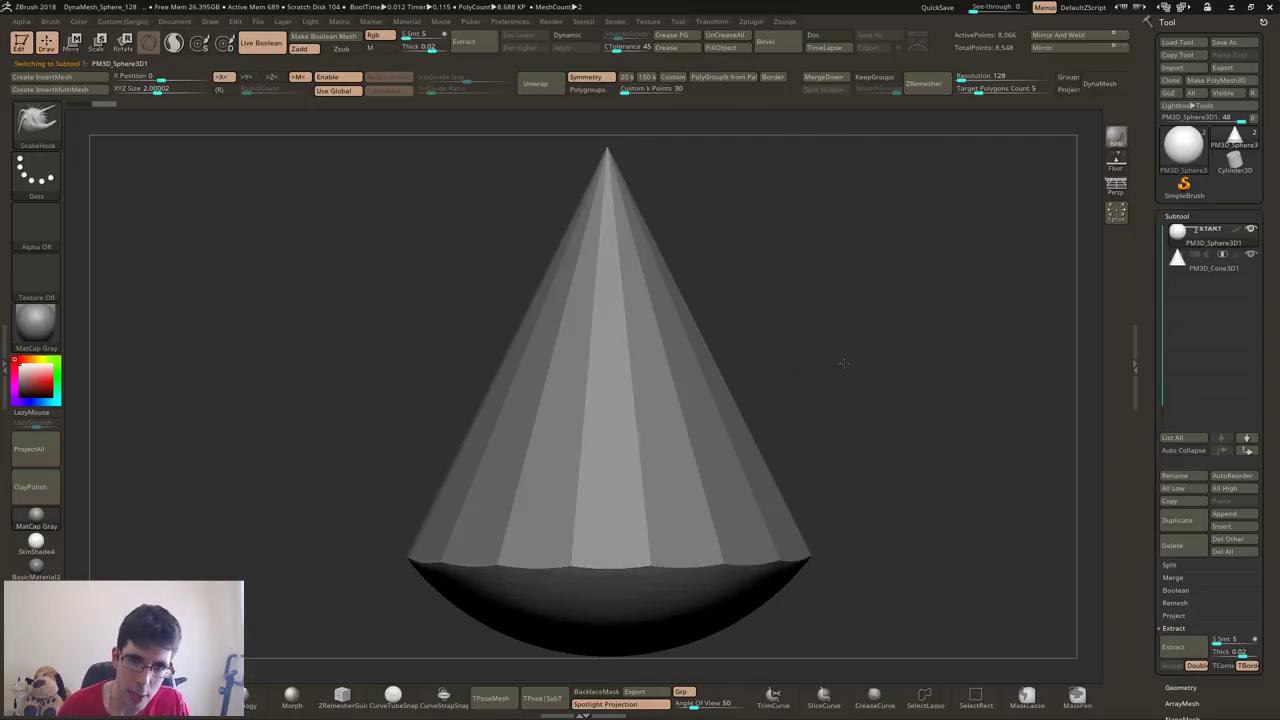
{"action": "left_click_drag", "start_coordinate": [809, 380], "coordinate": [740, 380], "text": "alt"}
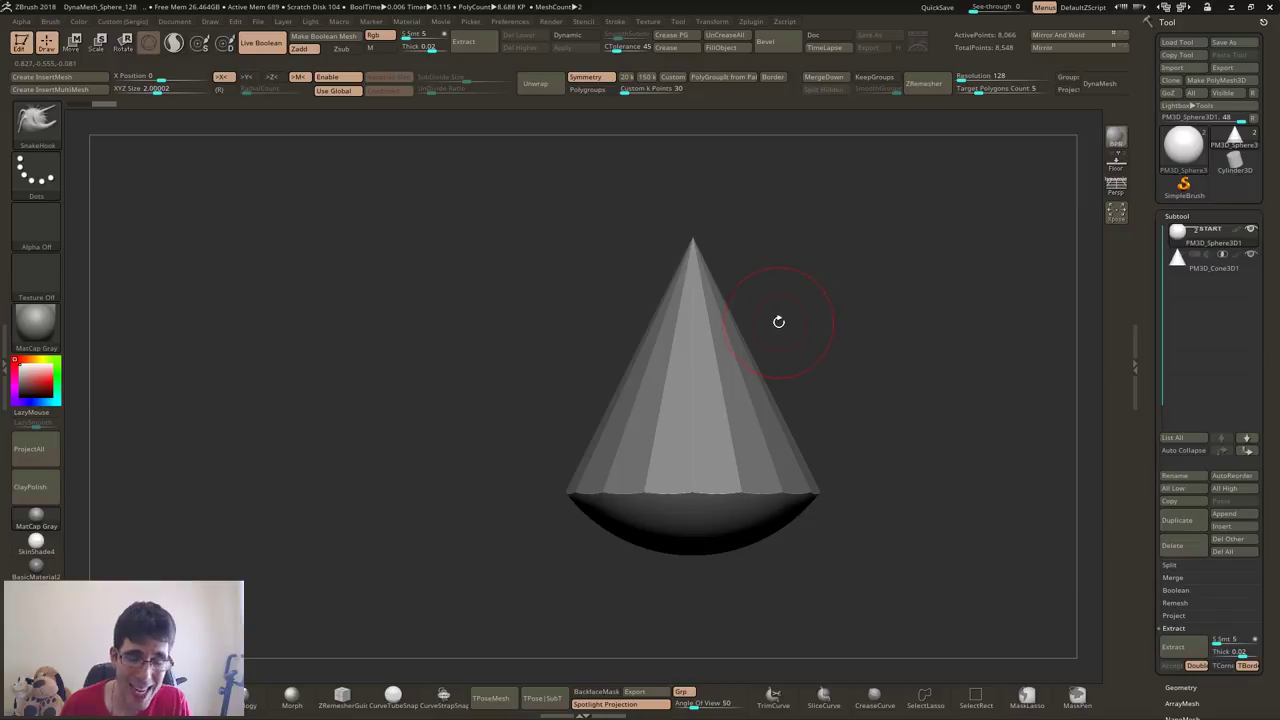
{"action": "left_click_drag", "start_coordinate": [863, 363], "coordinate": [854, 359], "text": "alt"}
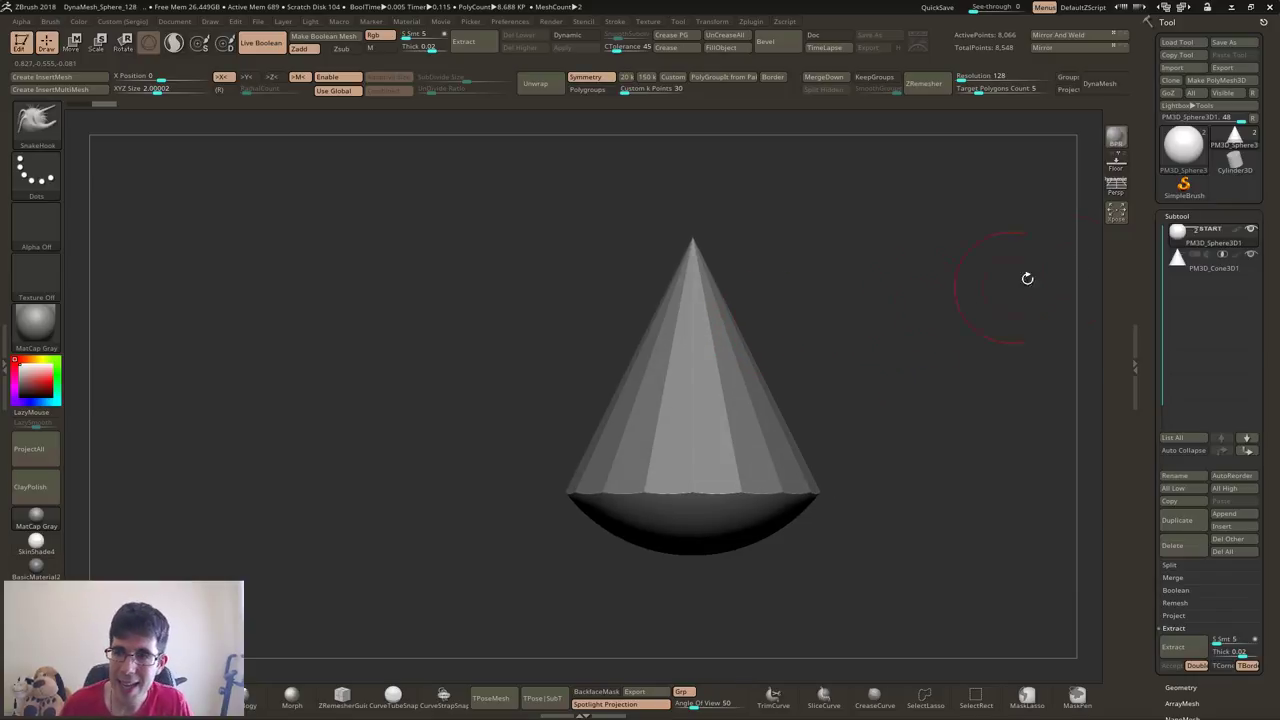
{"action": "left_click", "coordinate": [1213, 262]}
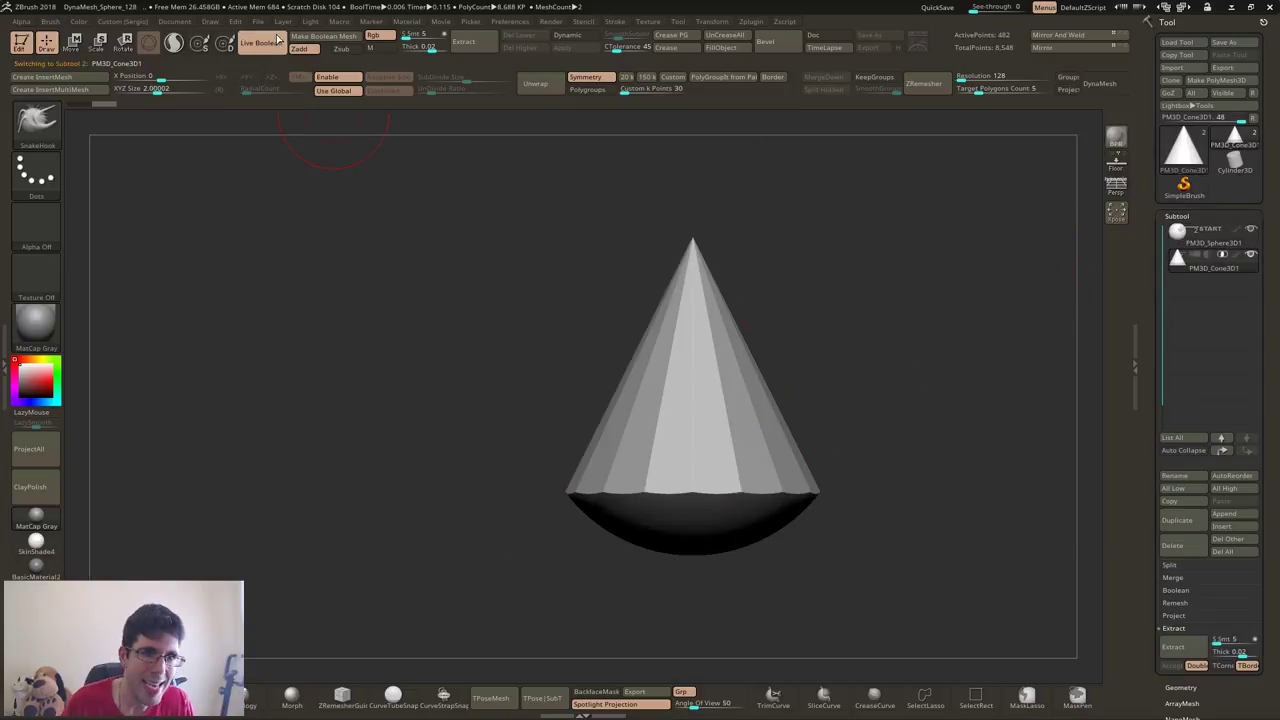
Compare the result with Live Boolean off and on, then expand Subtool > Boolean
{"action": "left_click", "coordinate": [265, 43]}
{"action": "left_click_drag", "start_coordinate": [961, 296], "coordinate": [940, 274]}
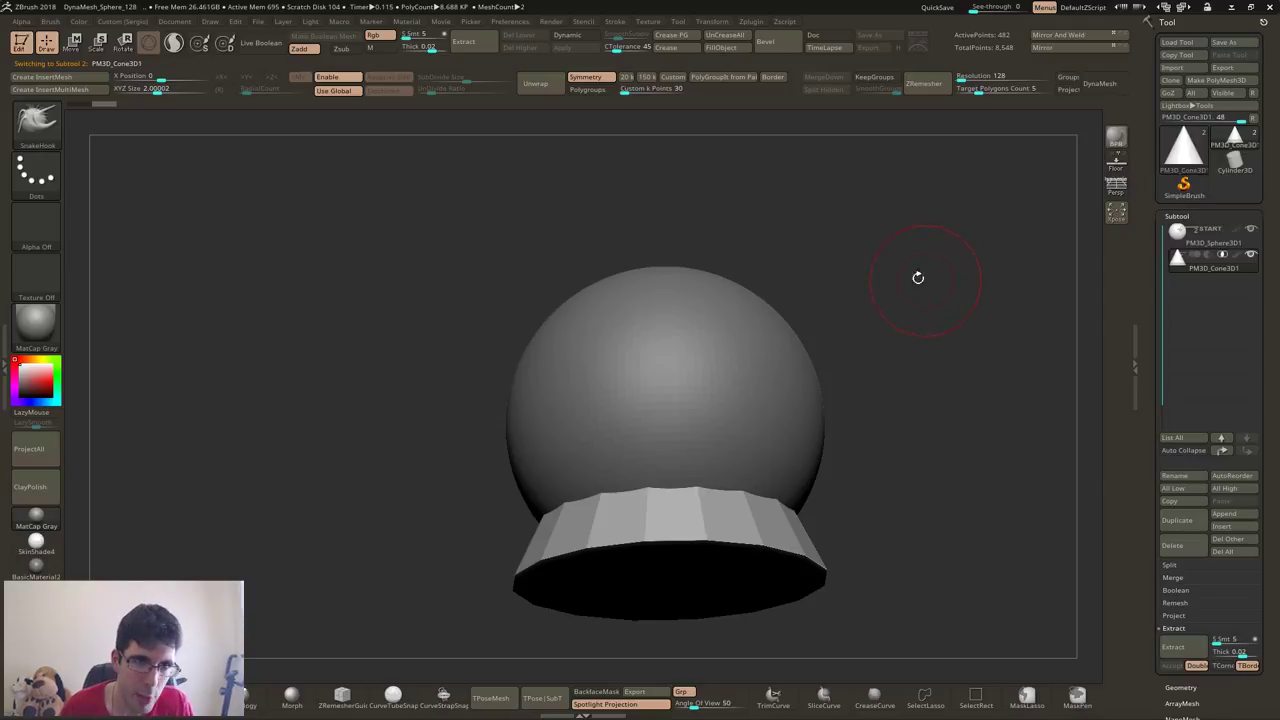
{"action": "left_click", "coordinate": [273, 45]}
{"action": "left_click", "coordinate": [273, 45]}
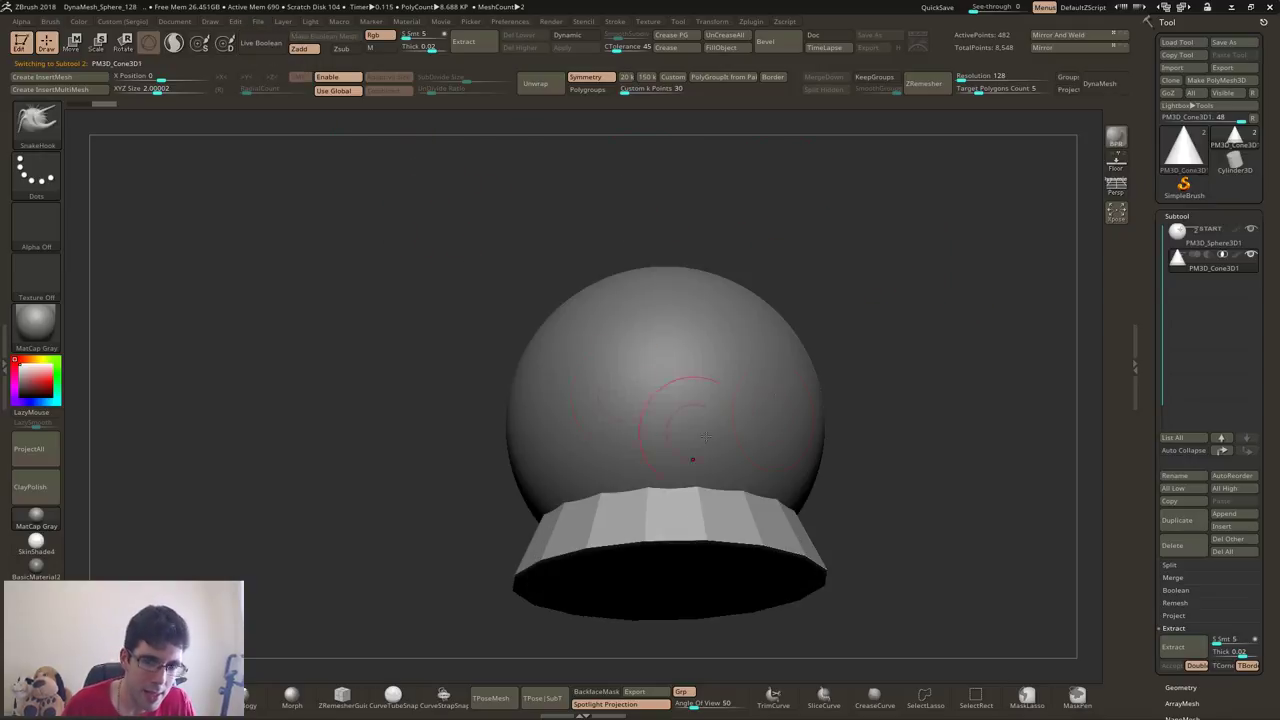
{"action": "left_click_drag", "start_coordinate": [850, 363], "coordinate": [1026, 323]}
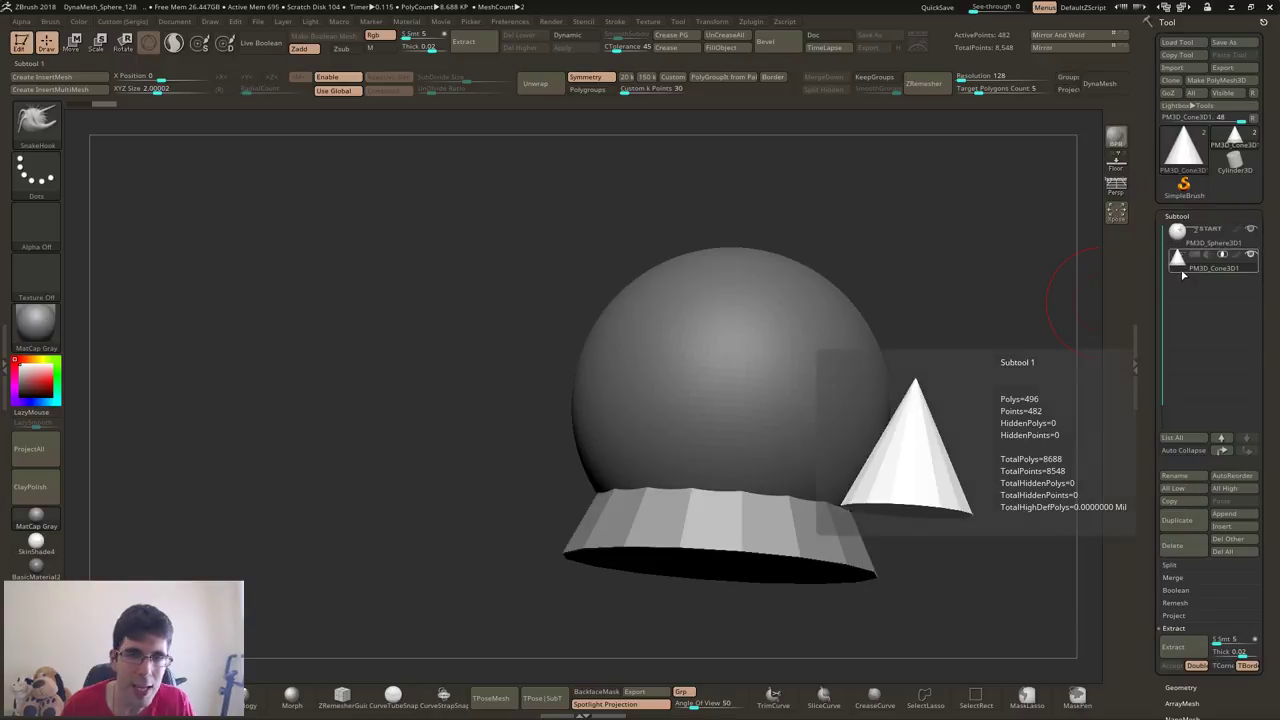
{"action": "left_click", "coordinate": [262, 43]}
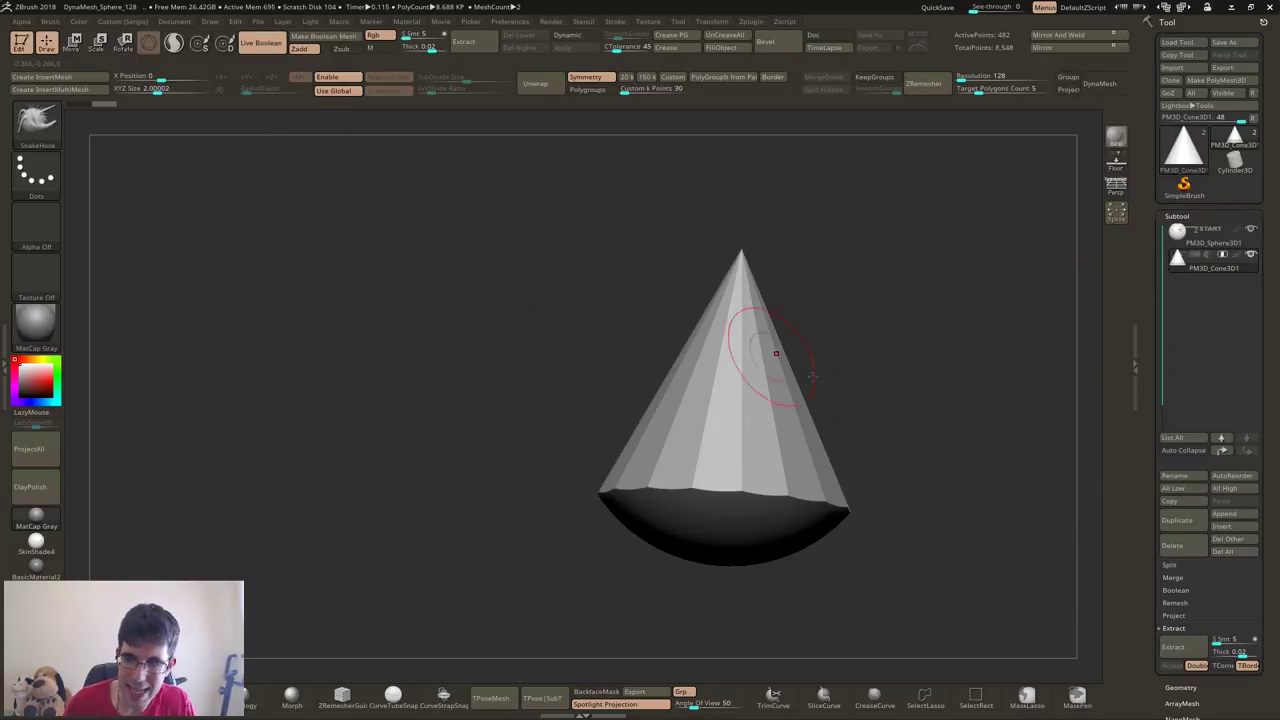
{"action": "scroll", "coordinate": [1144, 523], "scroll_direction": "down", "scroll_amount": 1}
{"action": "left_click", "coordinate": [1177, 549]}
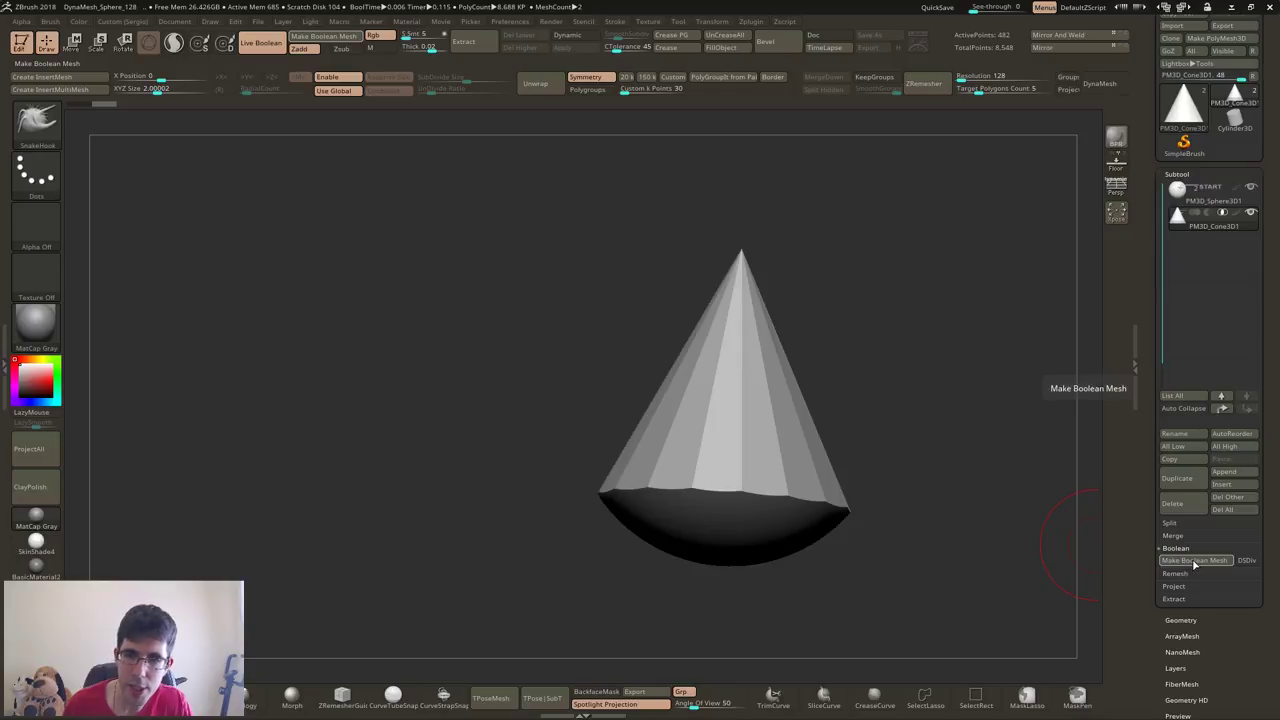
Bake the boolean into the new UMesh_PM3D_Sphere3D1 tool, then append a cone to the sphere
{"action": "left_click", "coordinate": [1190, 563]}
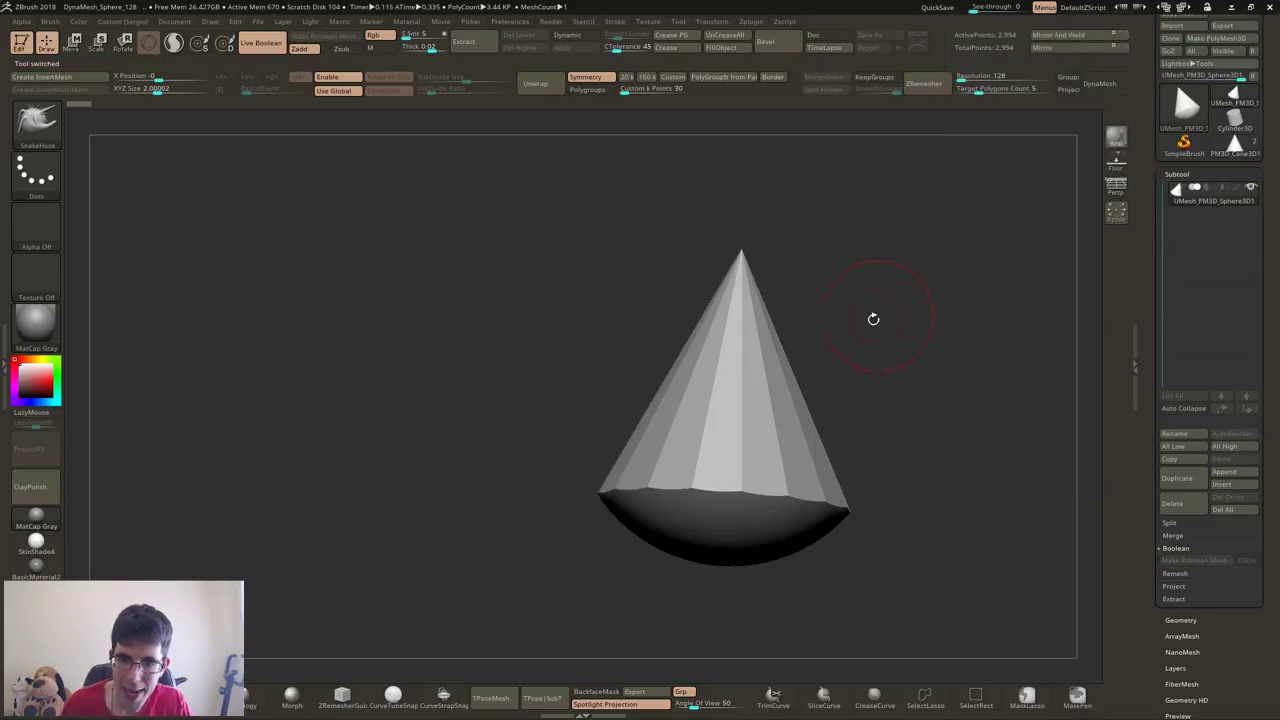
{"action": "mouse_move", "coordinate": [871, 317]}
{"action": "left_mouse_down"}
{"action": "mouse_move", "coordinate": [882, 274]}
{"action": "mouse_move", "coordinate": [871, 371]}
{"action": "mouse_move", "coordinate": [837, 351]}
{"action": "left_mouse_up"}
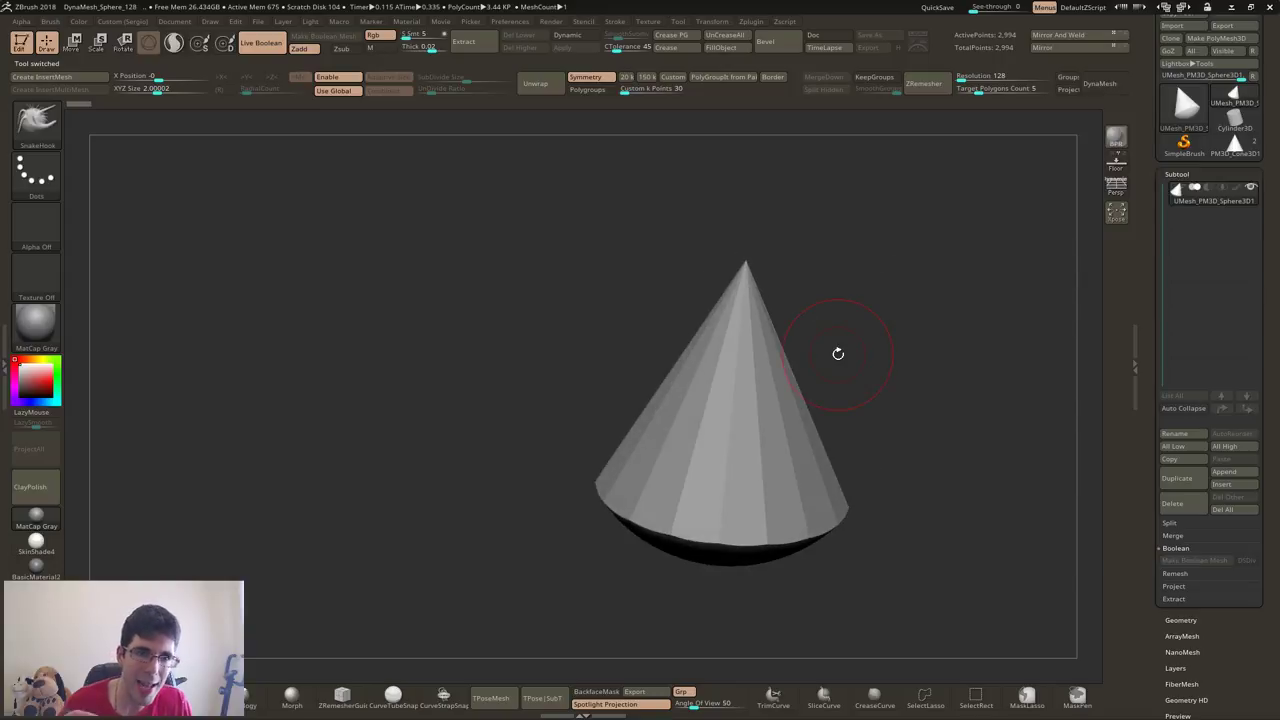
{"action": "left_click", "coordinate": [1235, 145]}
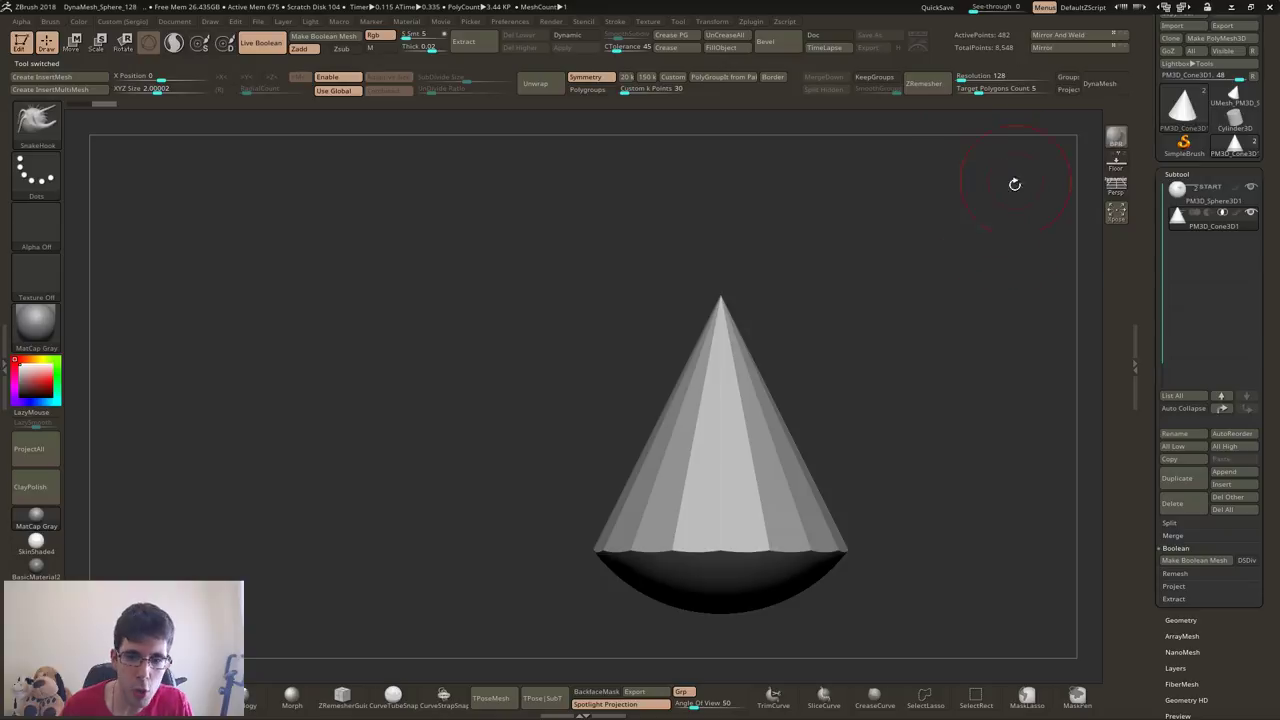
Set the cone to Subtract and move it up against the sphere with the gizmo
{"action": "left_click", "coordinate": [1210, 215]}
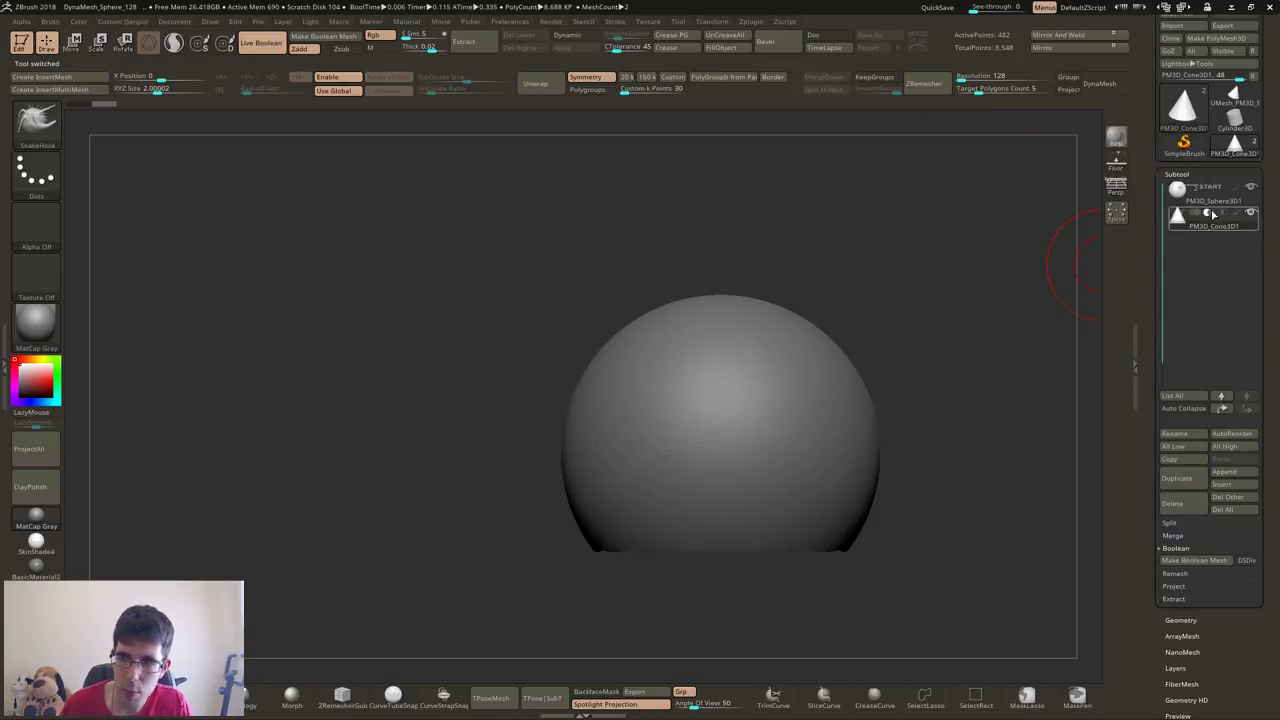
{"action": "left_click_drag", "start_coordinate": [959, 354], "coordinate": [937, 271]}
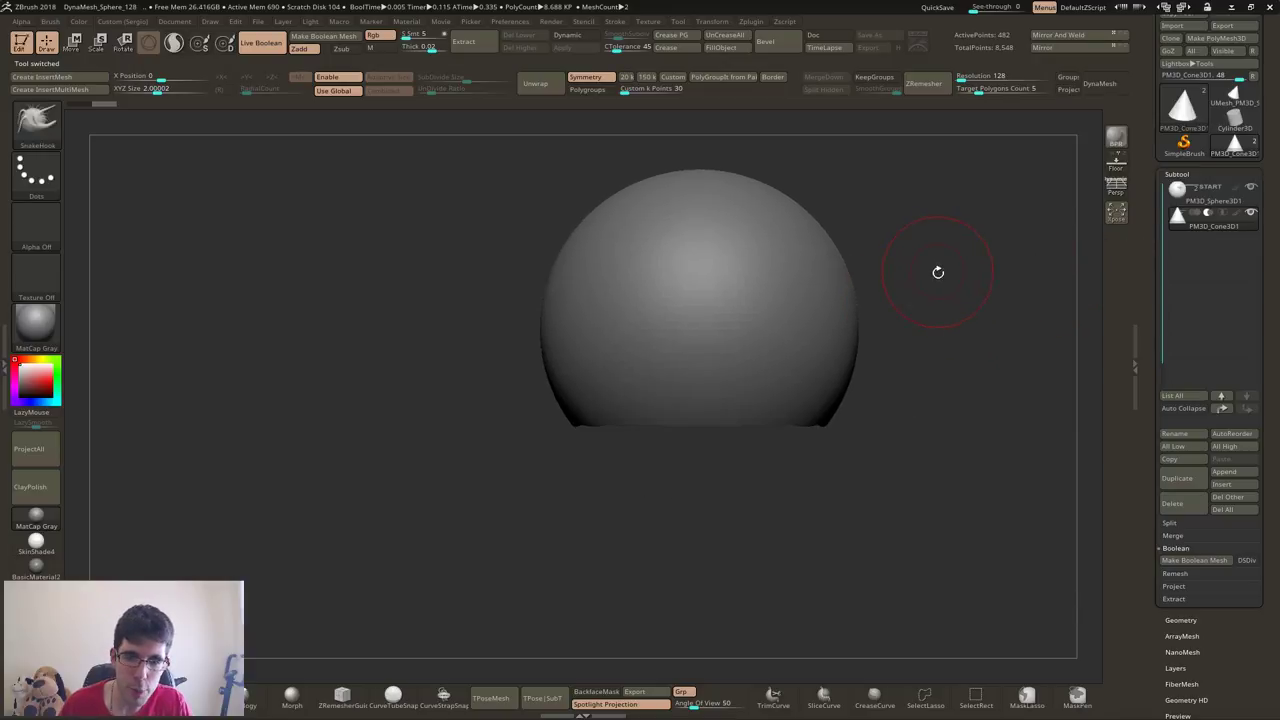
{"action": "key", "text": "w"}
{"action": "left_click_drag", "start_coordinate": [935, 320], "coordinate": [924, 242]}
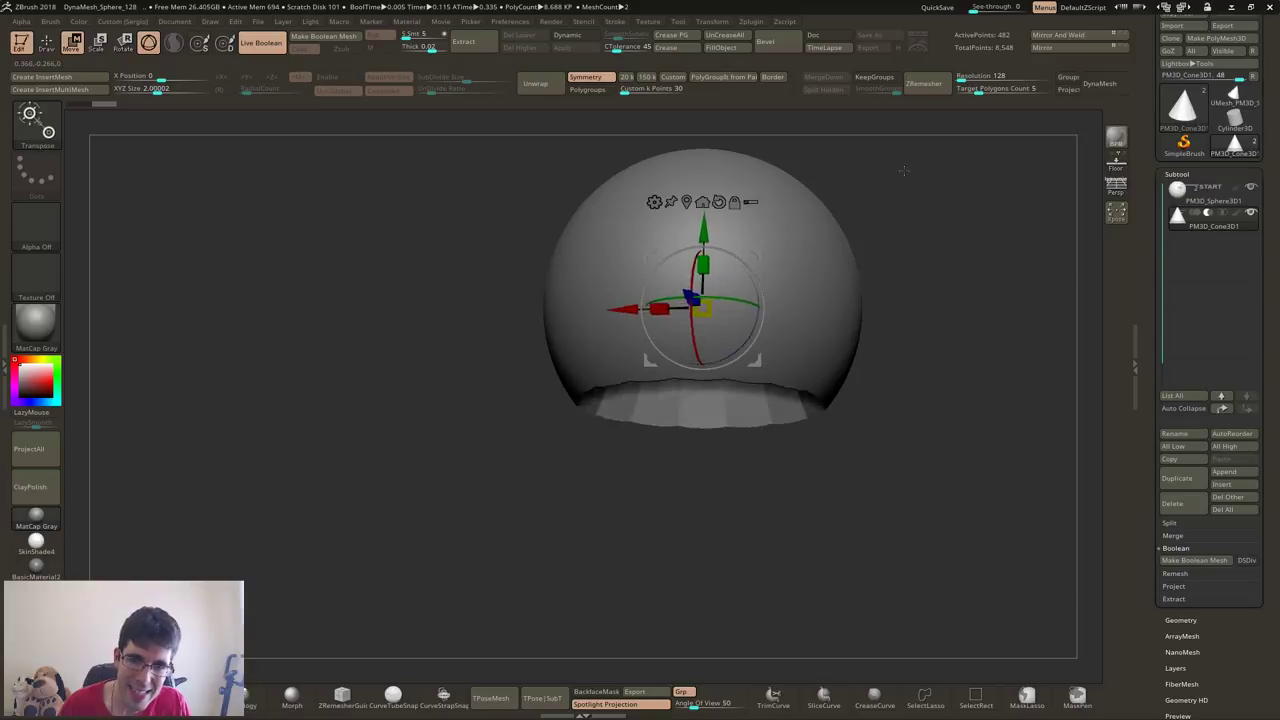
{"action": "left_click_drag", "start_coordinate": [924, 242], "coordinate": [918, 190]}
{"action": "mouse_move", "coordinate": [710, 232]}
{"action": "left_mouse_down"}
{"action": "mouse_move", "coordinate": [714, 205]}
{"action": "mouse_move", "coordinate": [688, 340]}
{"action": "left_mouse_up"}
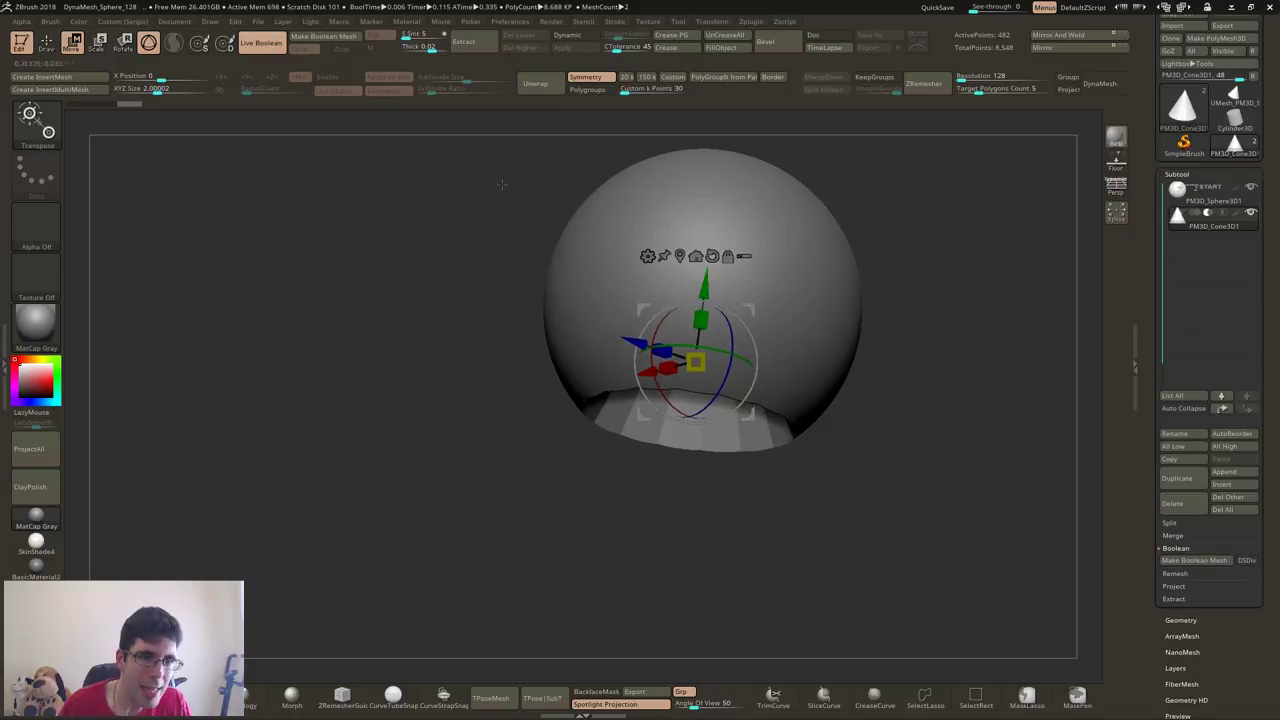
{"action": "mouse_move", "coordinate": [705, 280]}
{"action": "left_mouse_down"}
{"action": "mouse_move", "coordinate": [713, 243]}
{"action": "mouse_move", "coordinate": [700, 300]}
{"action": "left_mouse_up"}
With Live Boolean on, push the cone into the sphere and stretch it vertically
{"action": "left_click", "coordinate": [260, 43]}
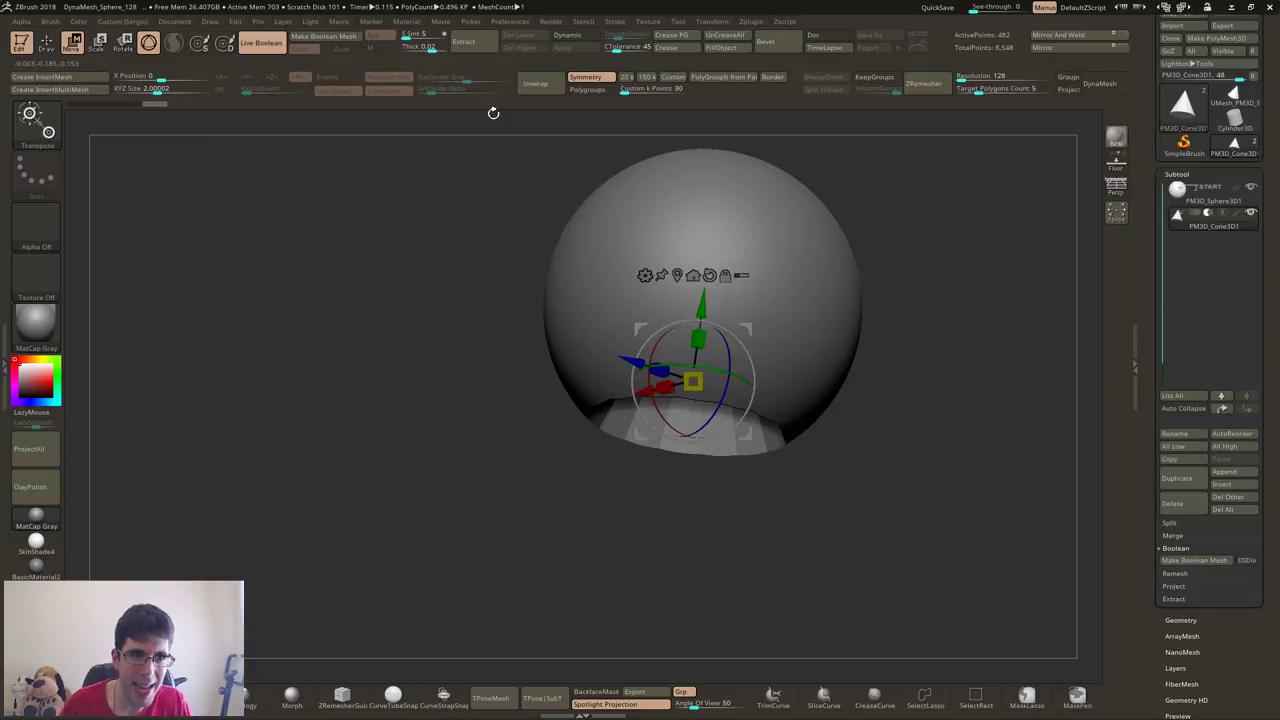
{"action": "left_click_drag", "start_coordinate": [696, 352], "coordinate": [701, 305]}
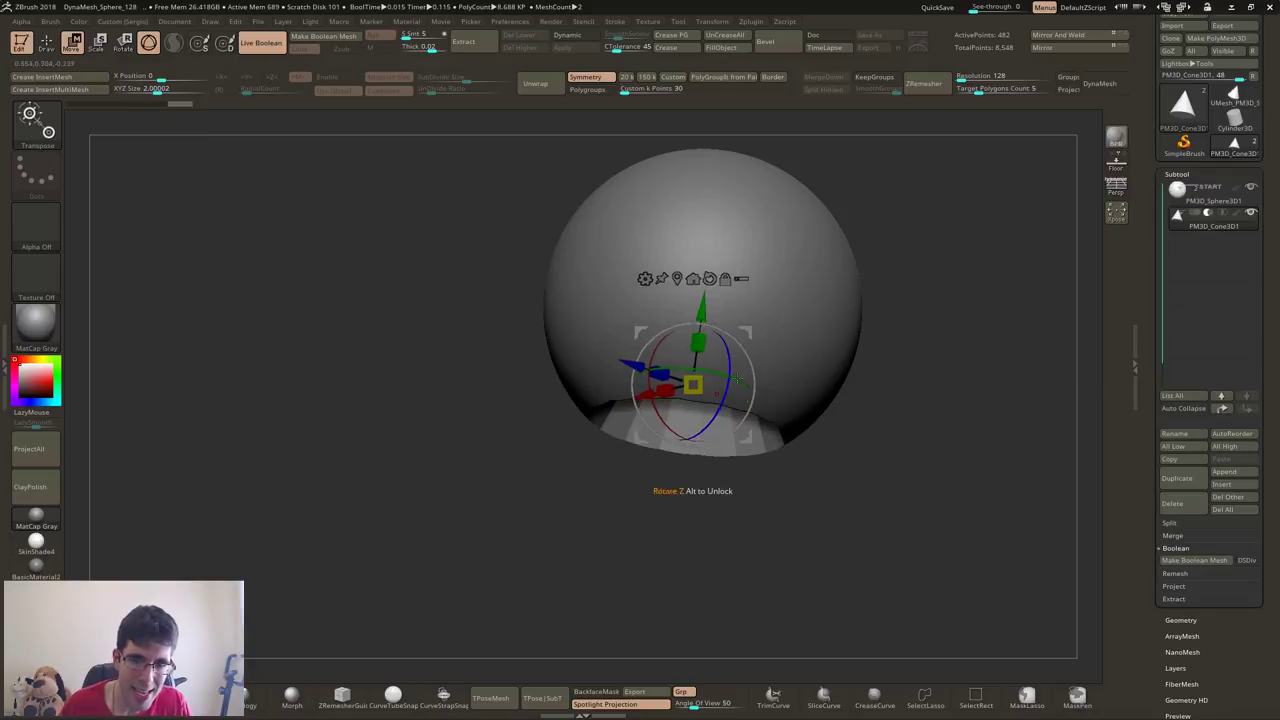
{"action": "left_click_drag", "start_coordinate": [853, 410], "coordinate": [745, 331]}
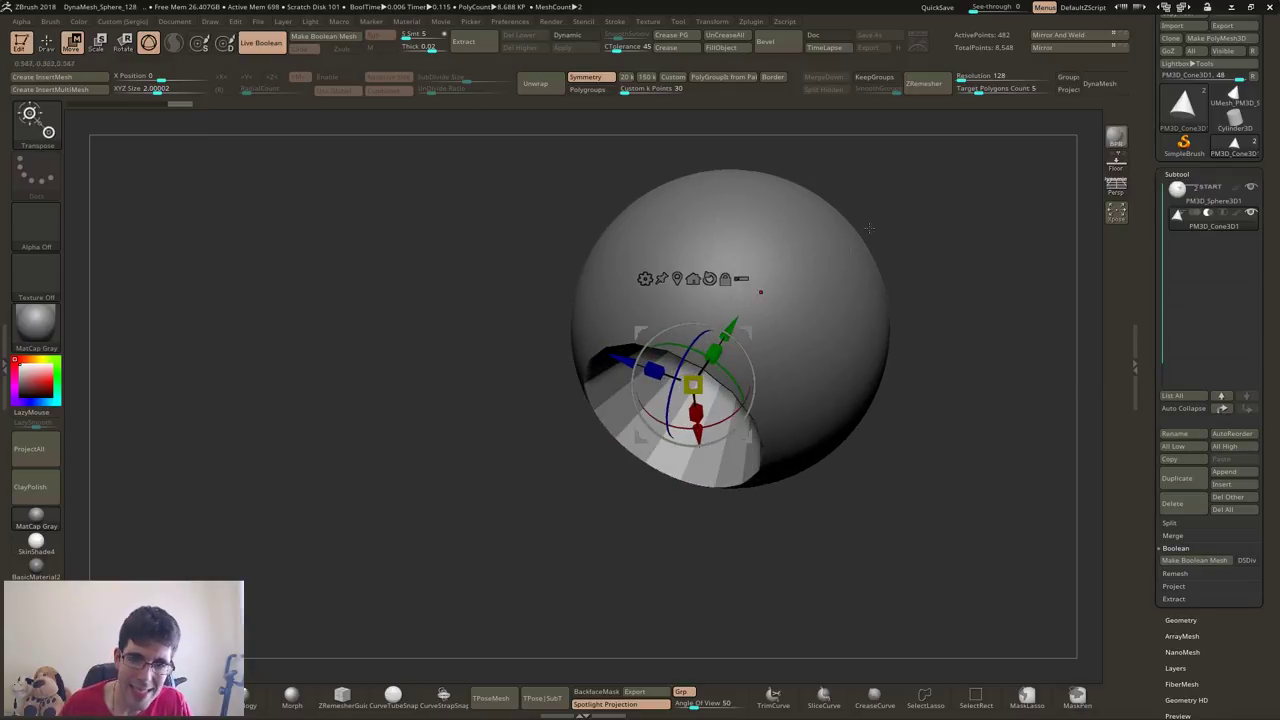
{"action": "mouse_move", "coordinate": [869, 228]}
{"action": "left_mouse_down"}
{"action": "mouse_move", "coordinate": [737, 307]}
{"action": "mouse_move", "coordinate": [717, 344]}
{"action": "left_mouse_up"}
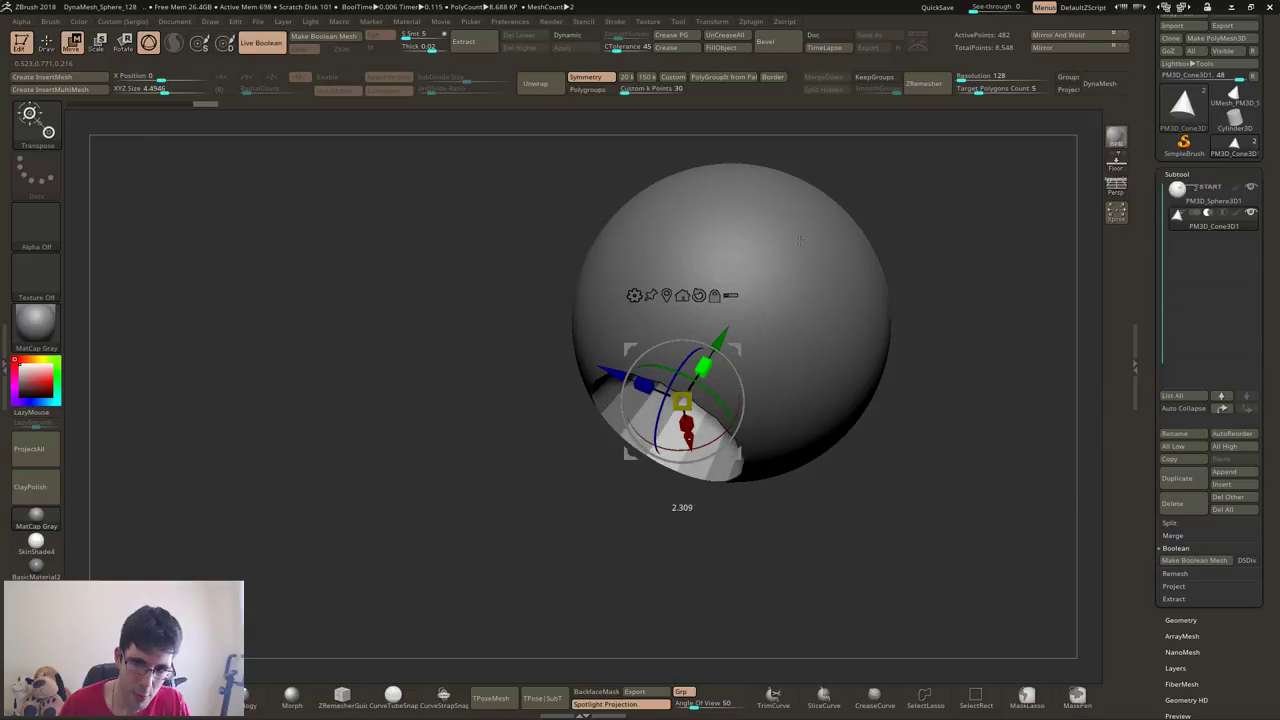
{"action": "mouse_move", "coordinate": [704, 368]}
{"action": "left_mouse_down"}
{"action": "mouse_move", "coordinate": [700, 400]}
{"action": "mouse_move", "coordinate": [654, 384]}
{"action": "left_mouse_up"}
{"action": "left_click_drag", "start_coordinate": [843, 313], "coordinate": [834, 345]}
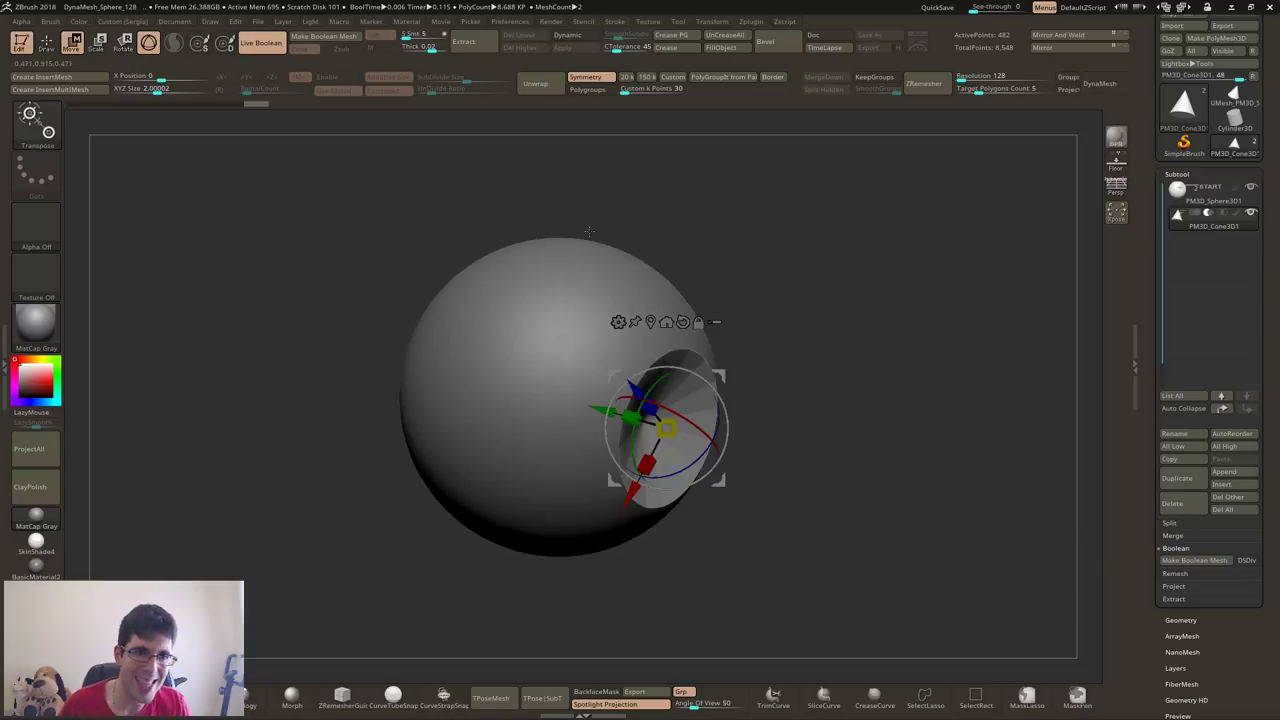
{"action": "left_click", "coordinate": [259, 44]}
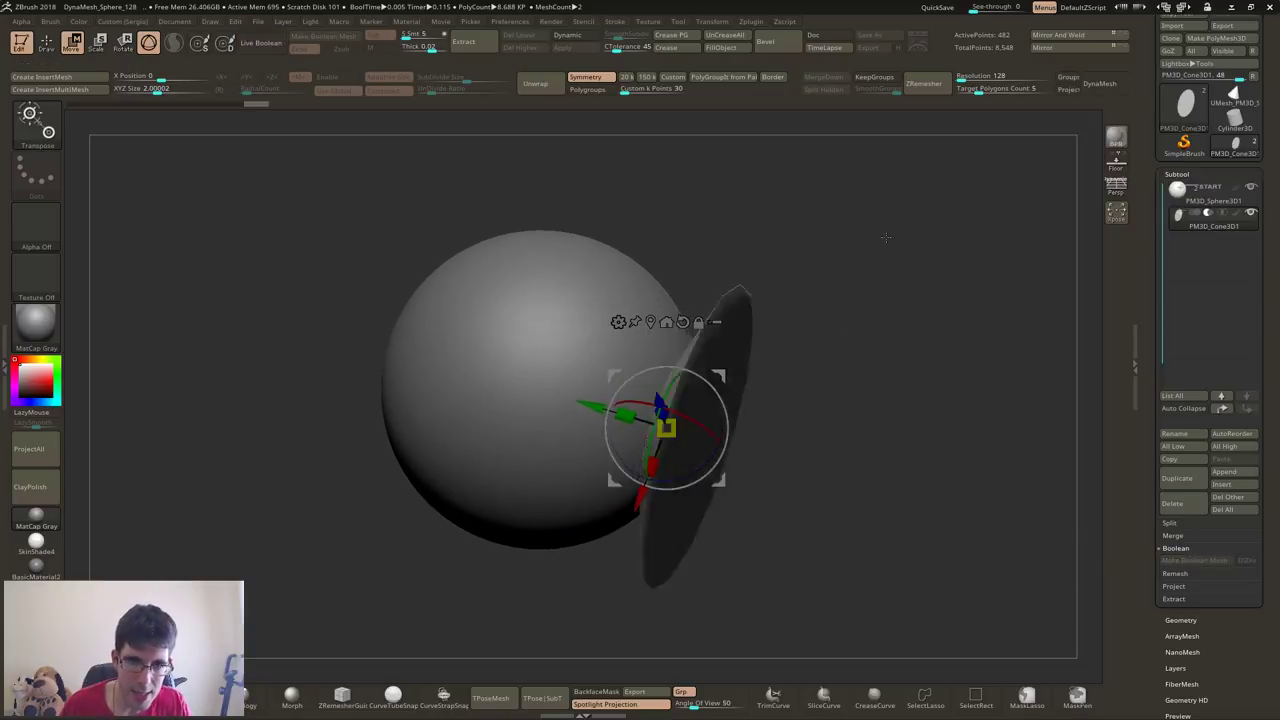
{"action": "left_click", "coordinate": [259, 44]}
{"action": "left_click_drag", "start_coordinate": [500, 140], "coordinate": [870, 281]}
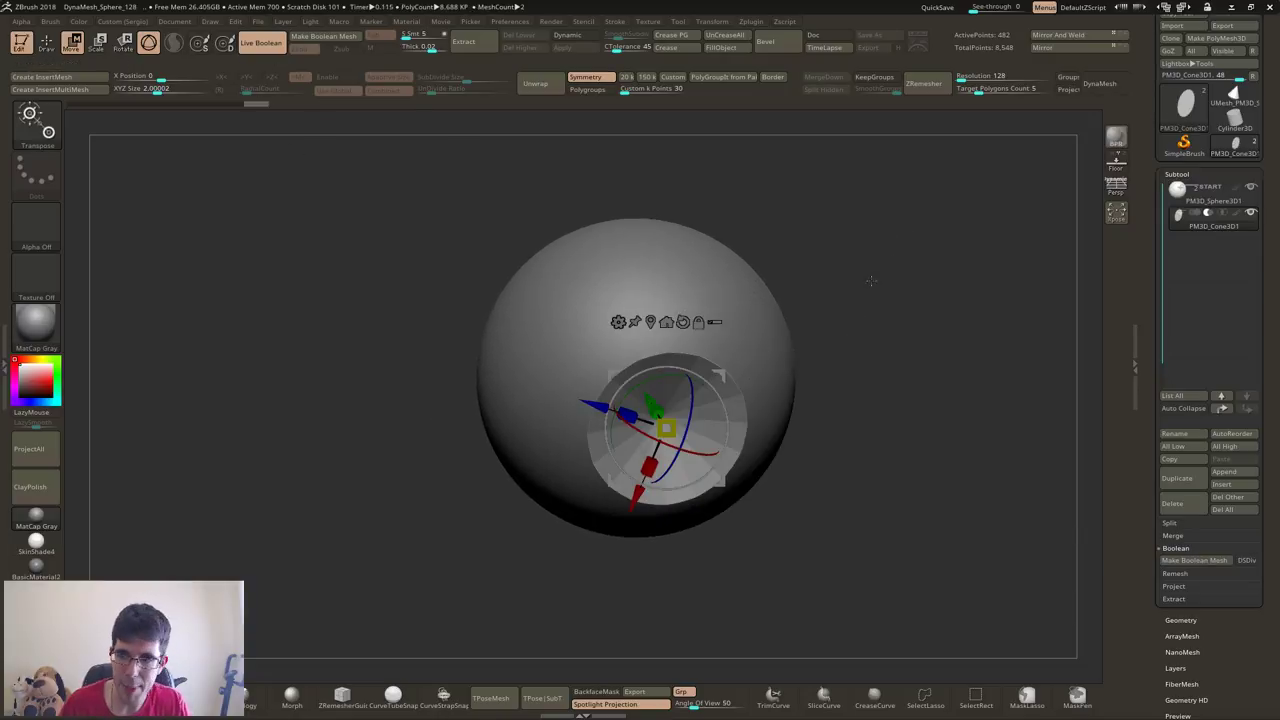
{"action": "left_click", "coordinate": [1222, 213]}
{"action": "mouse_move", "coordinate": [850, 330]}
{"action": "left_mouse_down"}
{"action": "mouse_move", "coordinate": [888, 360]}
{"action": "mouse_move", "coordinate": [903, 337]}
{"action": "left_mouse_up"}
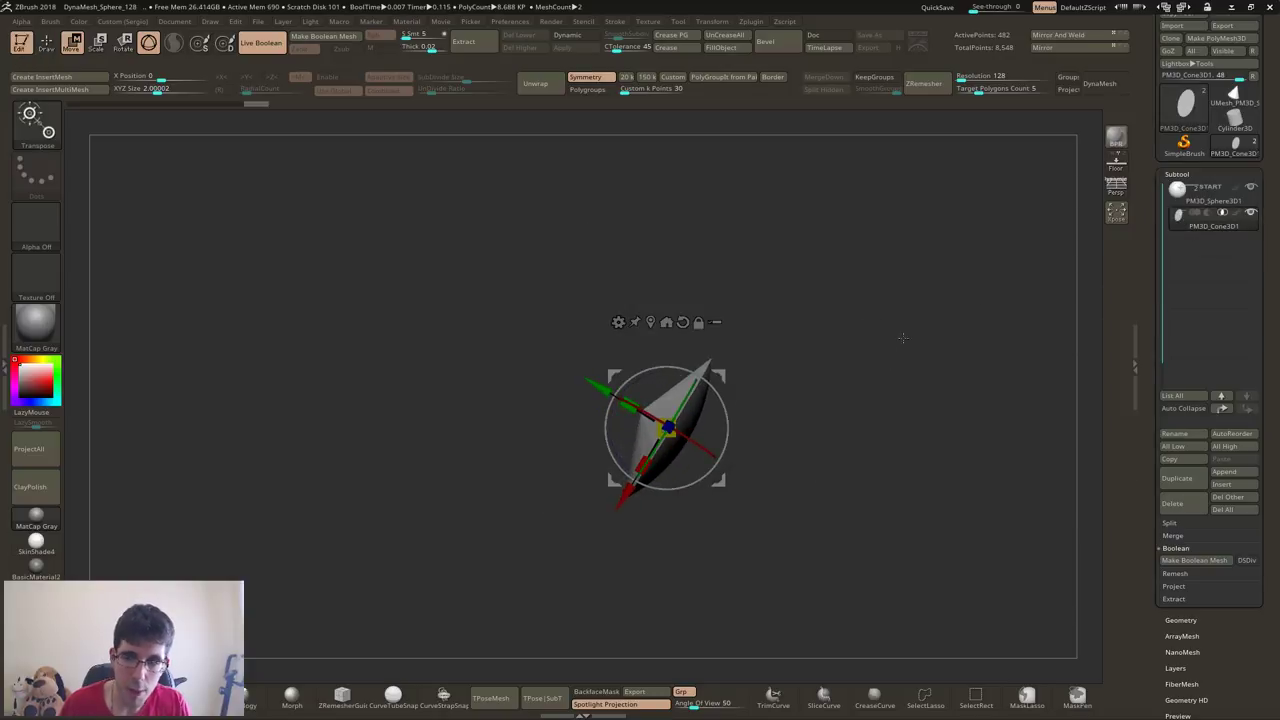
{"action": "left_click", "coordinate": [1209, 215]}
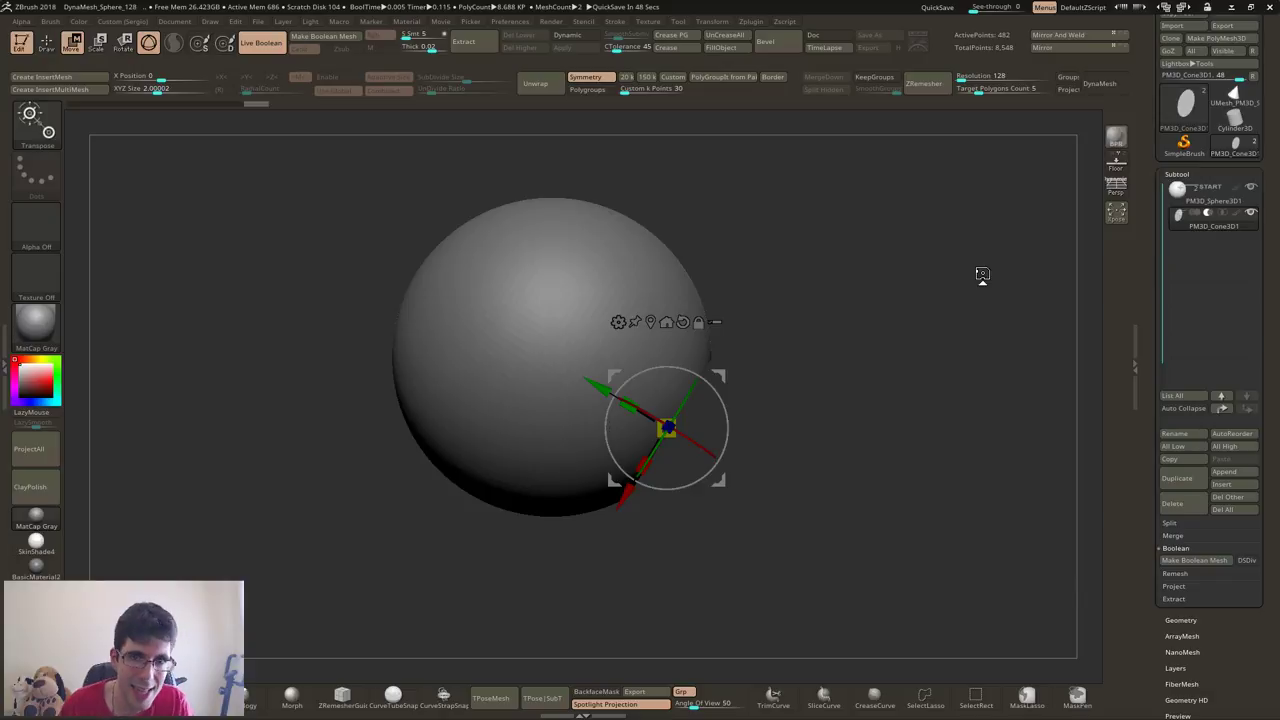
{"action": "left_click_drag", "start_coordinate": [857, 302], "coordinate": [777, 368], "text": "shift"}
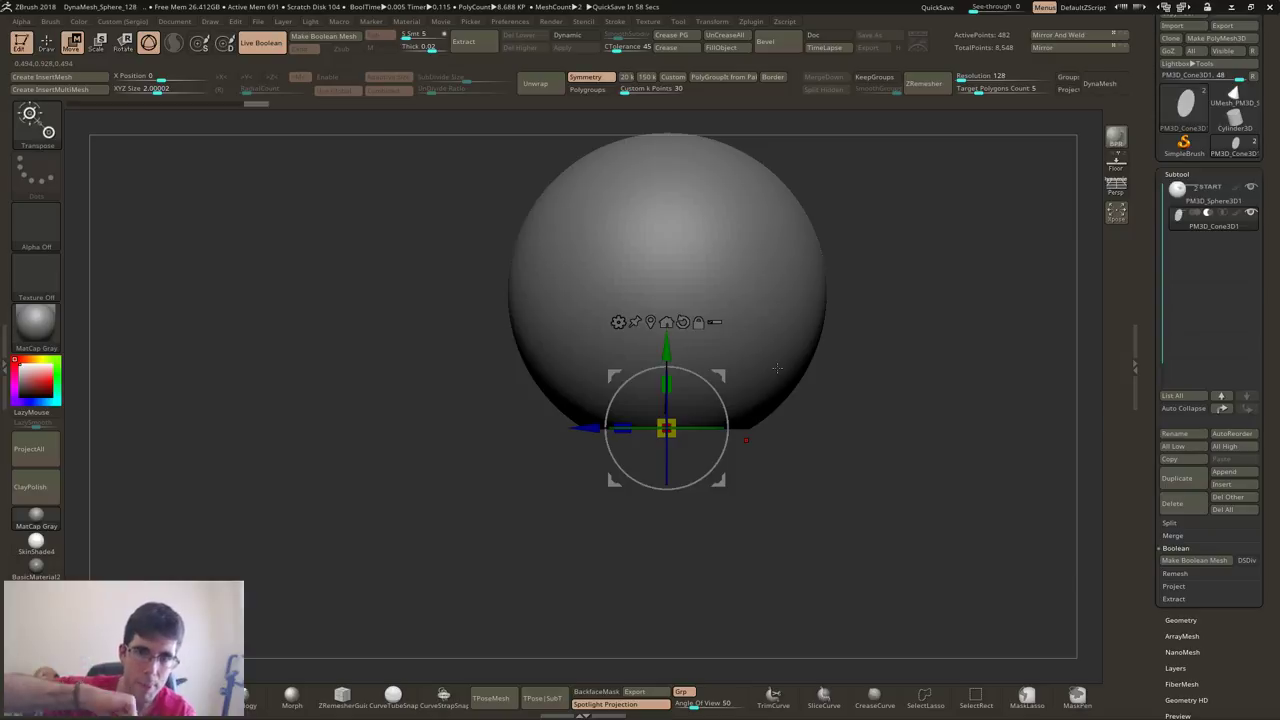
{"action": "left_click_drag", "start_coordinate": [870, 401], "coordinate": [1049, 326], "text": "shift"}
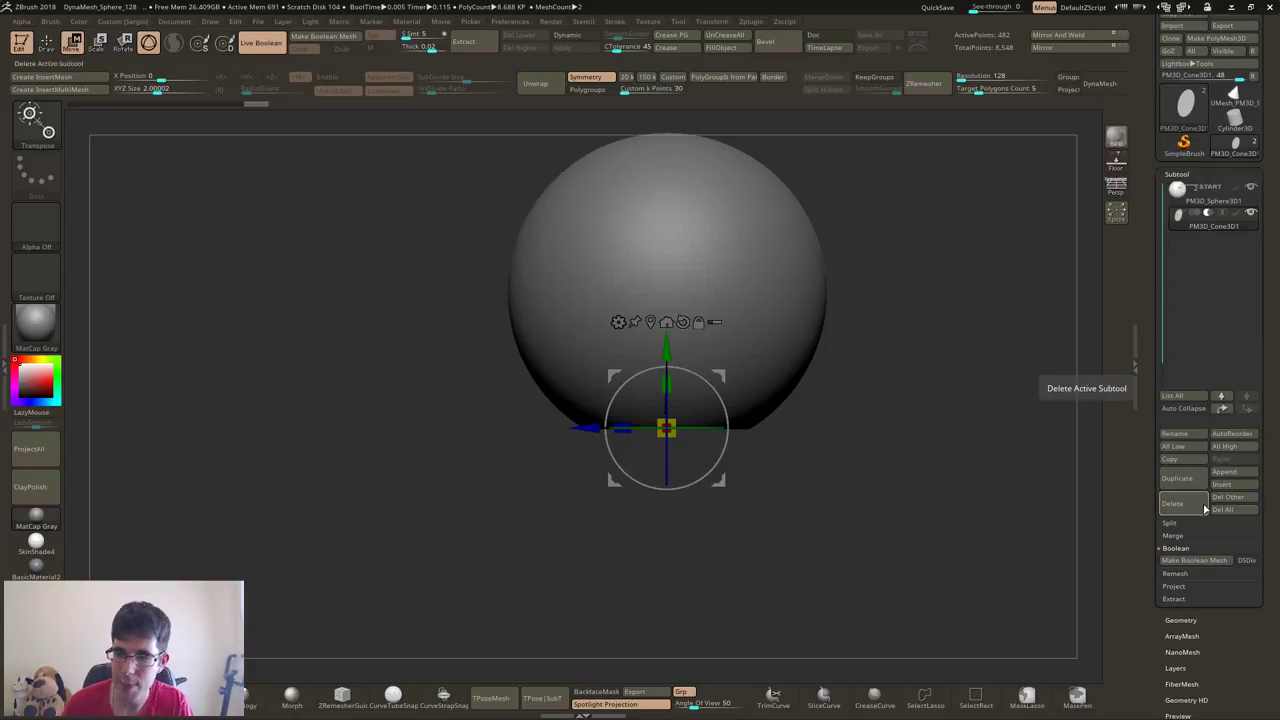
Delete the cone, start from PolyMesh3D, append Cube3D and remove the star subtool
{"action": "left_click", "coordinate": [1191, 512]}
{"action": "left_click", "coordinate": [1196, 500]}
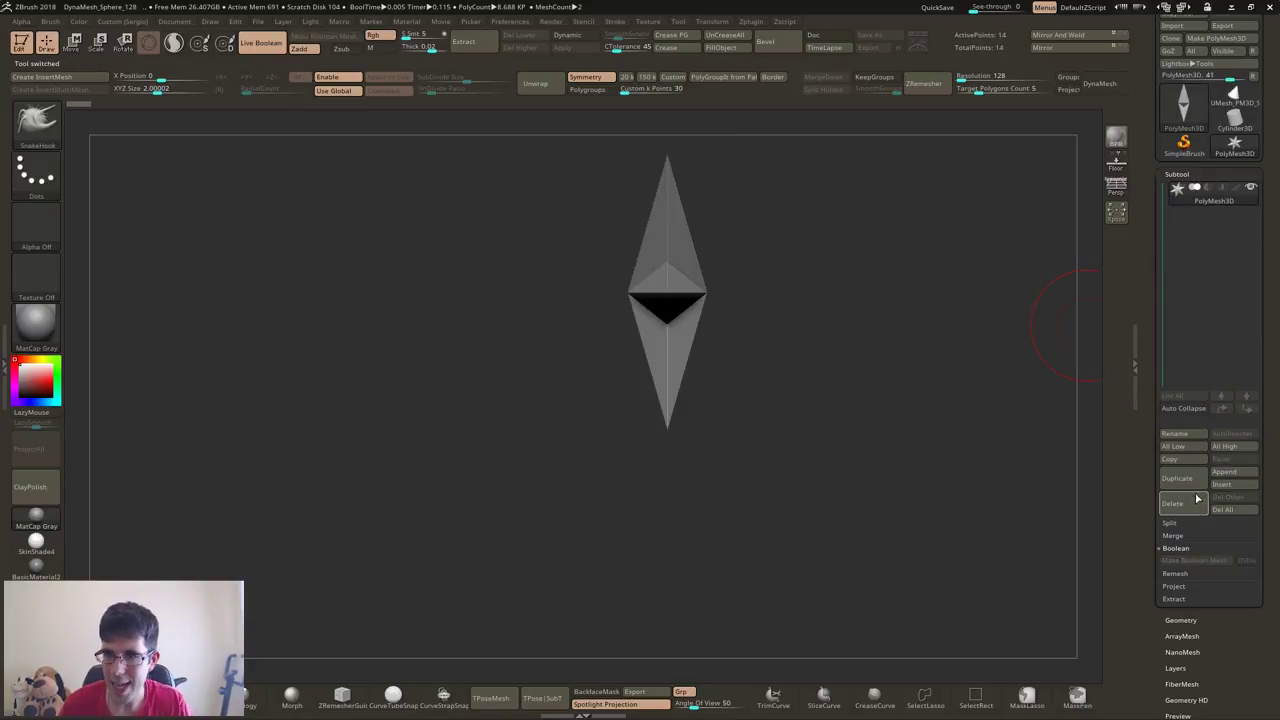
{"action": "left_click", "coordinate": [1240, 470]}
{"action": "left_click", "coordinate": [971, 484]}
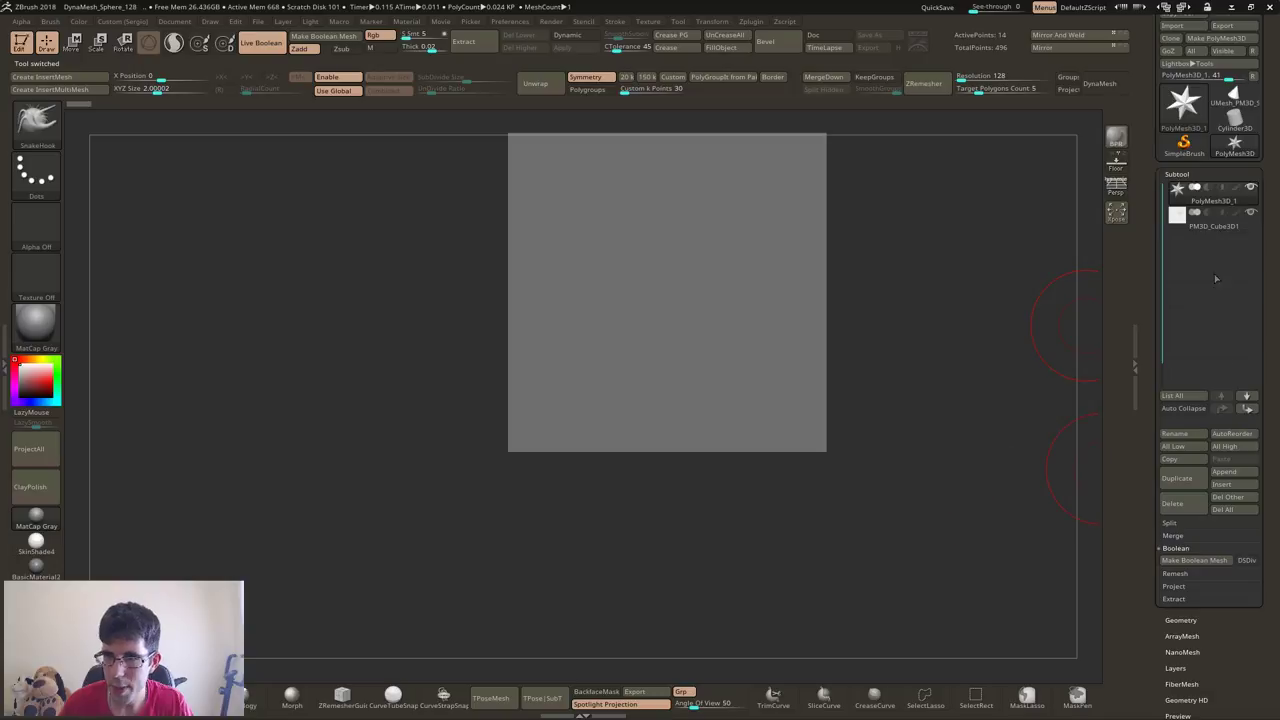
{"action": "left_click", "coordinate": [1173, 503]}
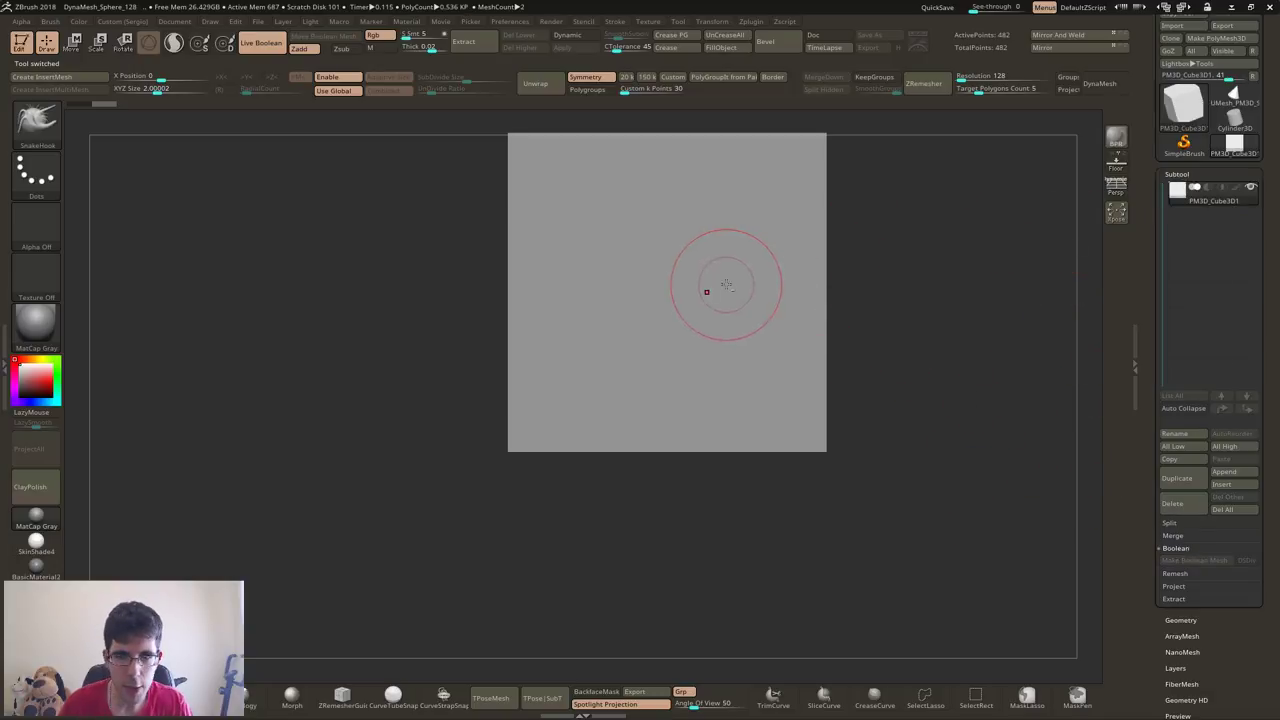
Scale the cube into a long, flat, narrow rectangular block
{"action": "key", "text": "f"}
{"action": "key", "text": "w"}
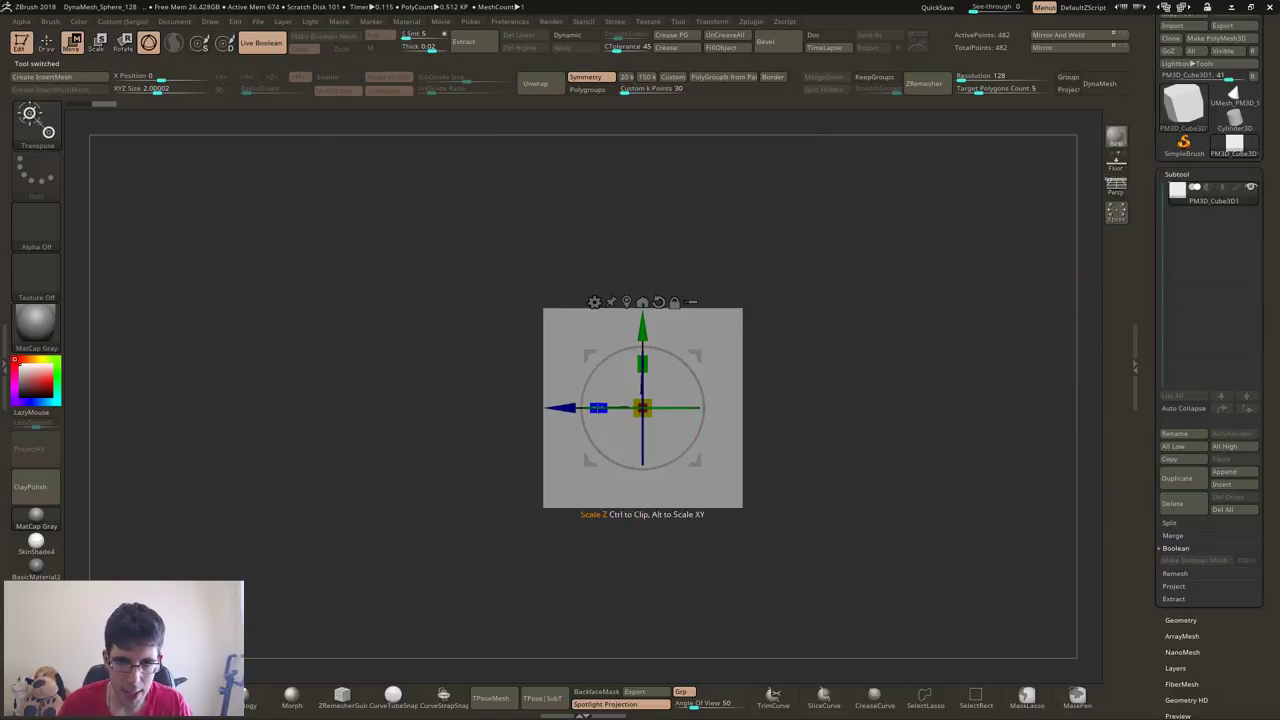
{"action": "mouse_move", "coordinate": [597, 407]}
{"action": "left_mouse_down"}
{"action": "mouse_move", "coordinate": [657, 360]}
{"action": "mouse_move", "coordinate": [646, 395]}
{"action": "left_mouse_up"}
{"action": "left_click_drag", "start_coordinate": [443, 309], "coordinate": [578, 352]}
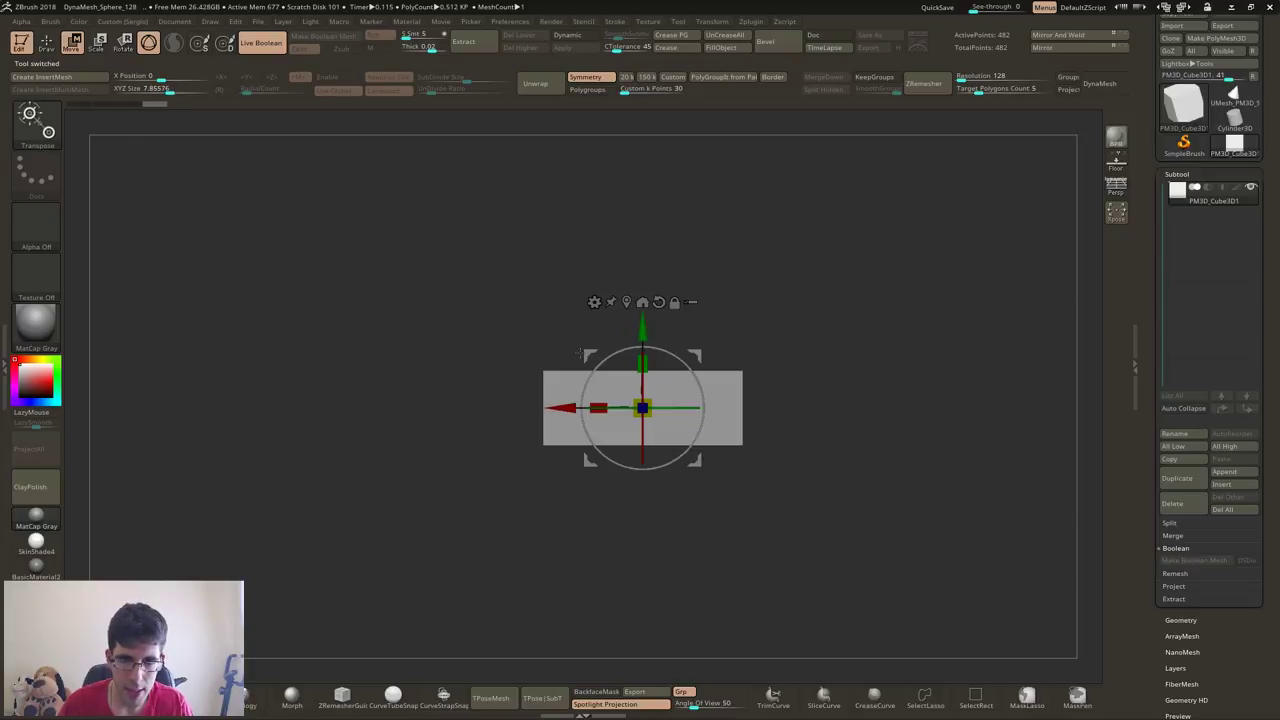
{"action": "mouse_move", "coordinate": [598, 408]}
{"action": "left_mouse_down"}
{"action": "mouse_move", "coordinate": [582, 448]}
{"action": "mouse_move", "coordinate": [806, 309]}
{"action": "mouse_move", "coordinate": [757, 400]}
{"action": "left_mouse_up"}
Inspect the long block end-on and in perspective with the wireframe overlay
{"action": "key", "text": "q"}
{"action": "key", "text": "shift+f"}
{"action": "mouse_move", "coordinate": [780, 466]}
{"action": "left_mouse_down", "text": "shift"}
{"action": "mouse_move", "coordinate": [800, 457]}
{"action": "mouse_move", "coordinate": [777, 389]}
{"action": "mouse_move", "coordinate": [778, 435]}
{"action": "left_mouse_up", "text": "shift"}
{"action": "key", "text": "shift+f"}
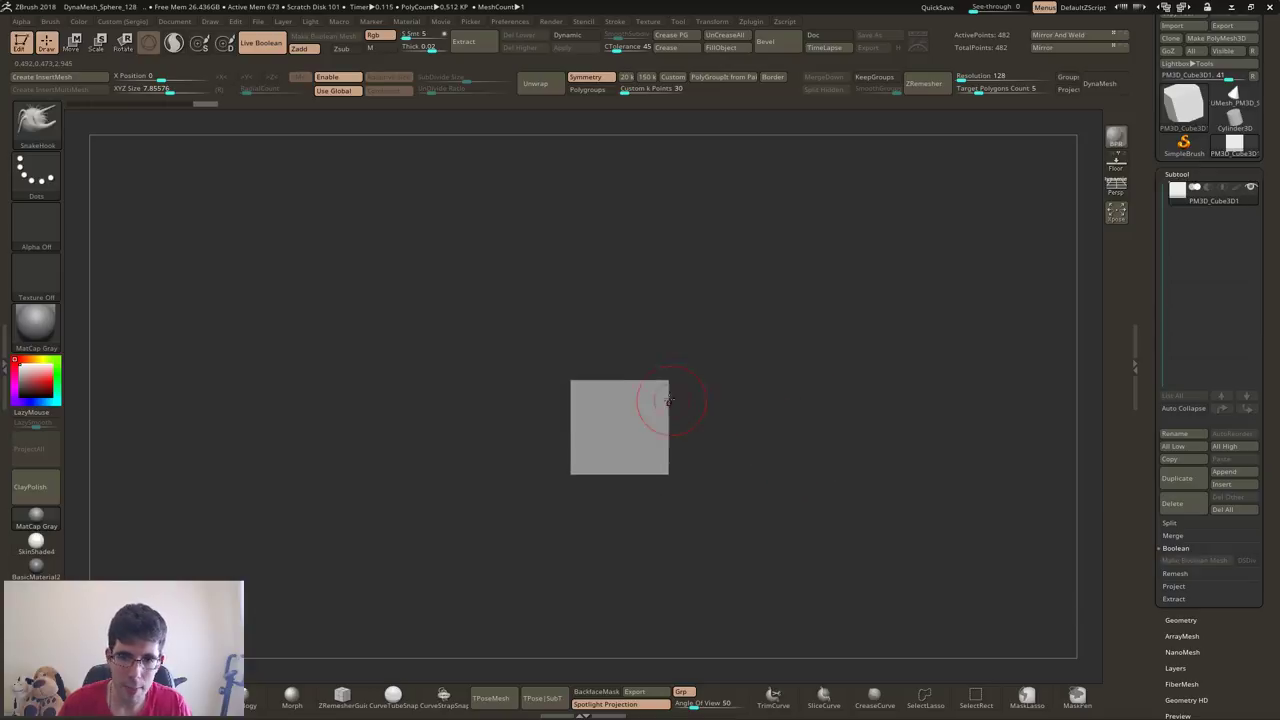
{"action": "left_click_drag", "start_coordinate": [668, 393], "coordinate": [640, 366], "text": "alt"}
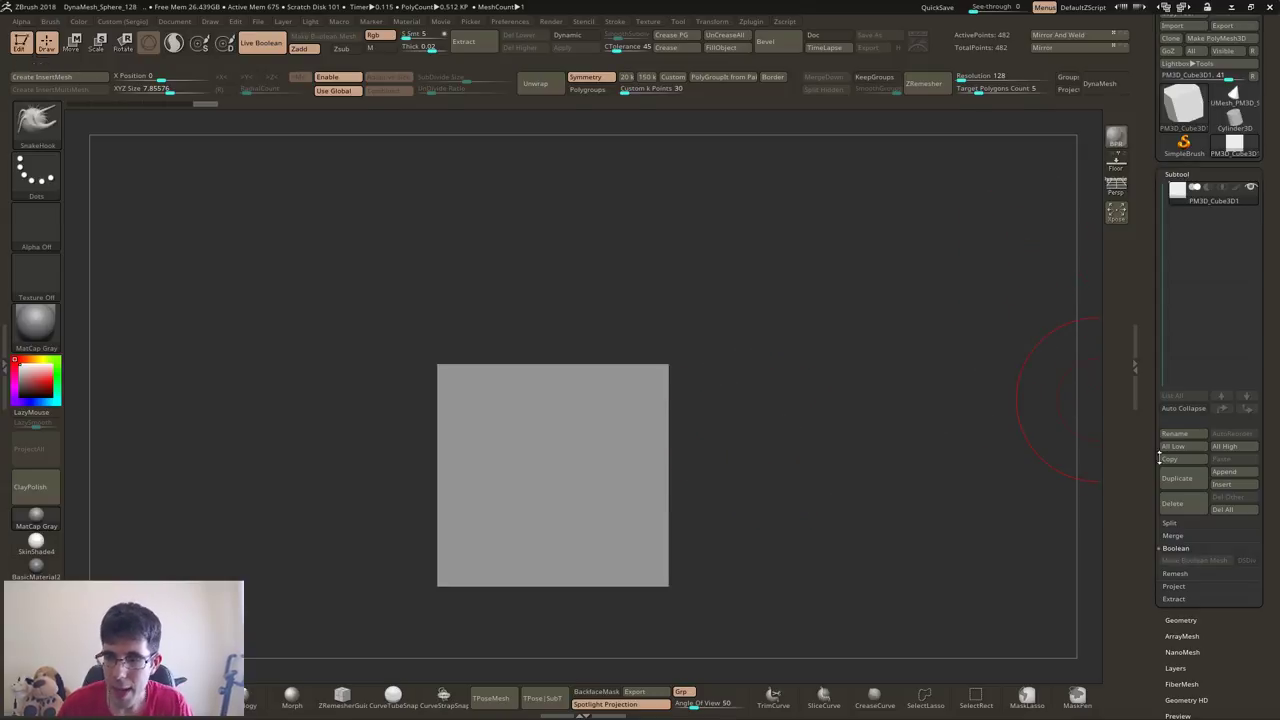
{"action": "left_click", "coordinate": [1221, 474]}
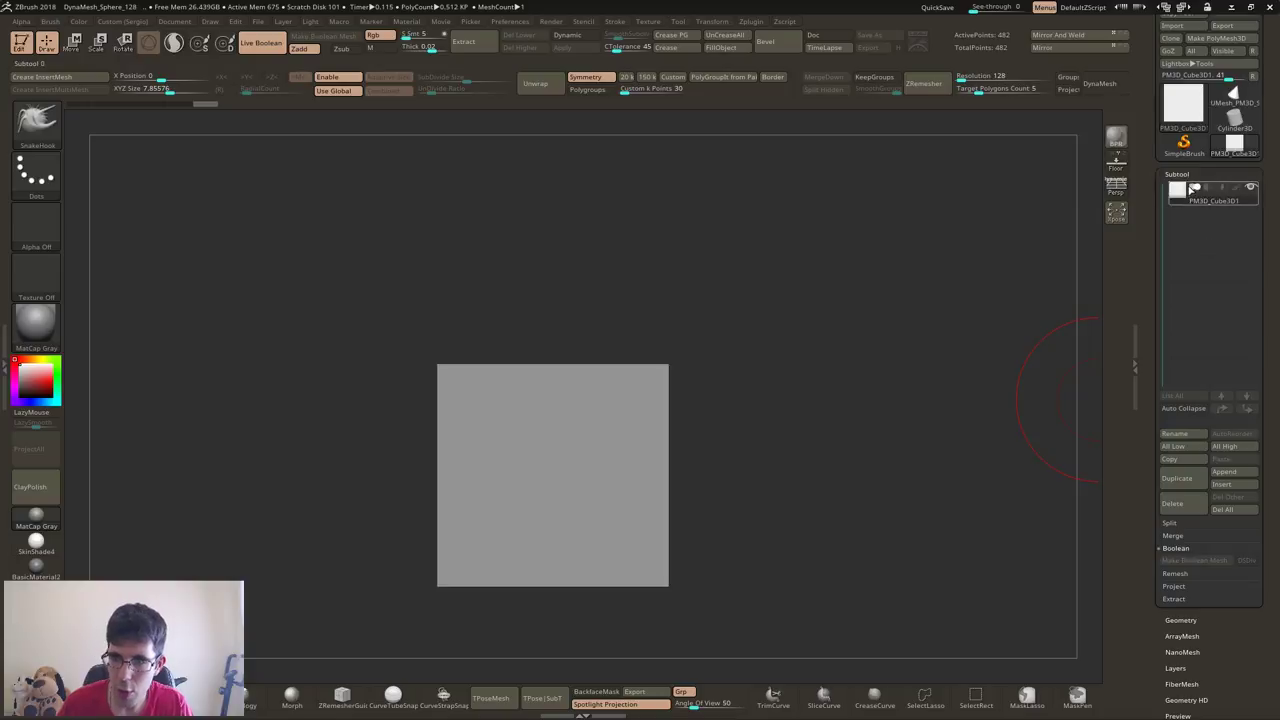
Duplicate the cube, move the copy up-left and rotate it about 45° into a diamond
{"action": "left_click", "coordinate": [1180, 480]}
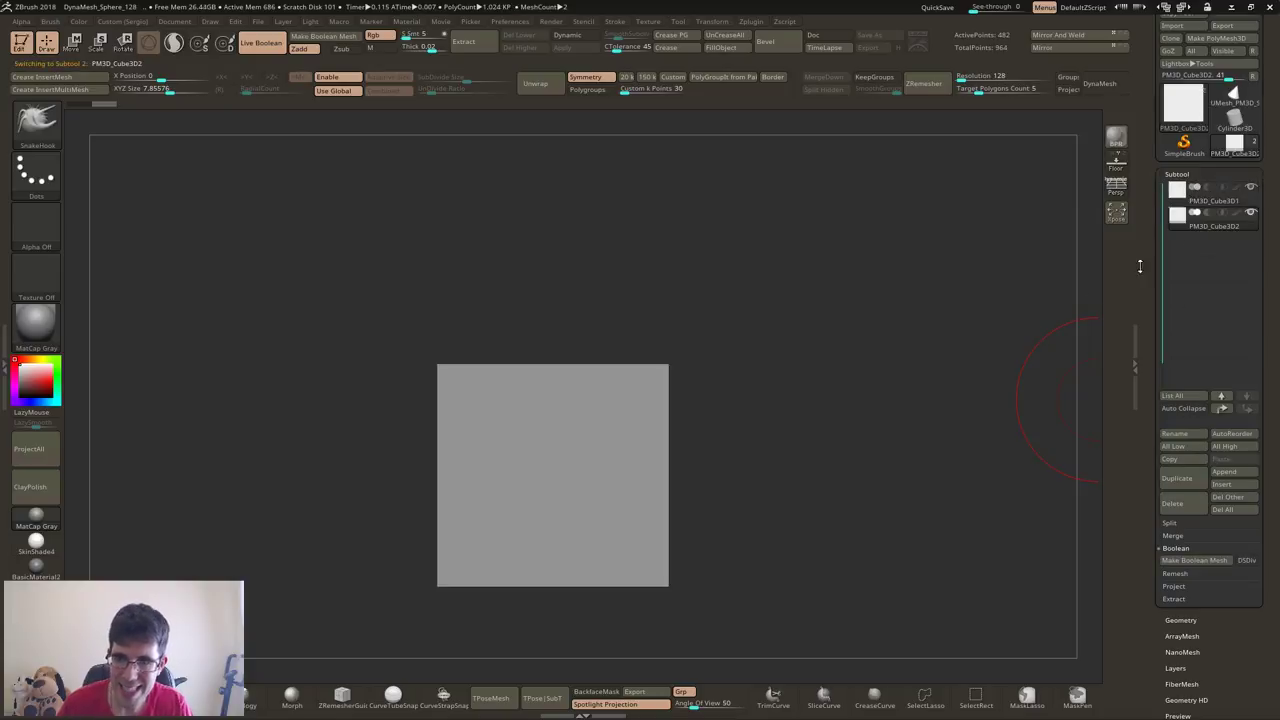
{"action": "key", "text": "w"}
{"action": "left_click_drag", "start_coordinate": [606, 421], "coordinate": [467, 197]}
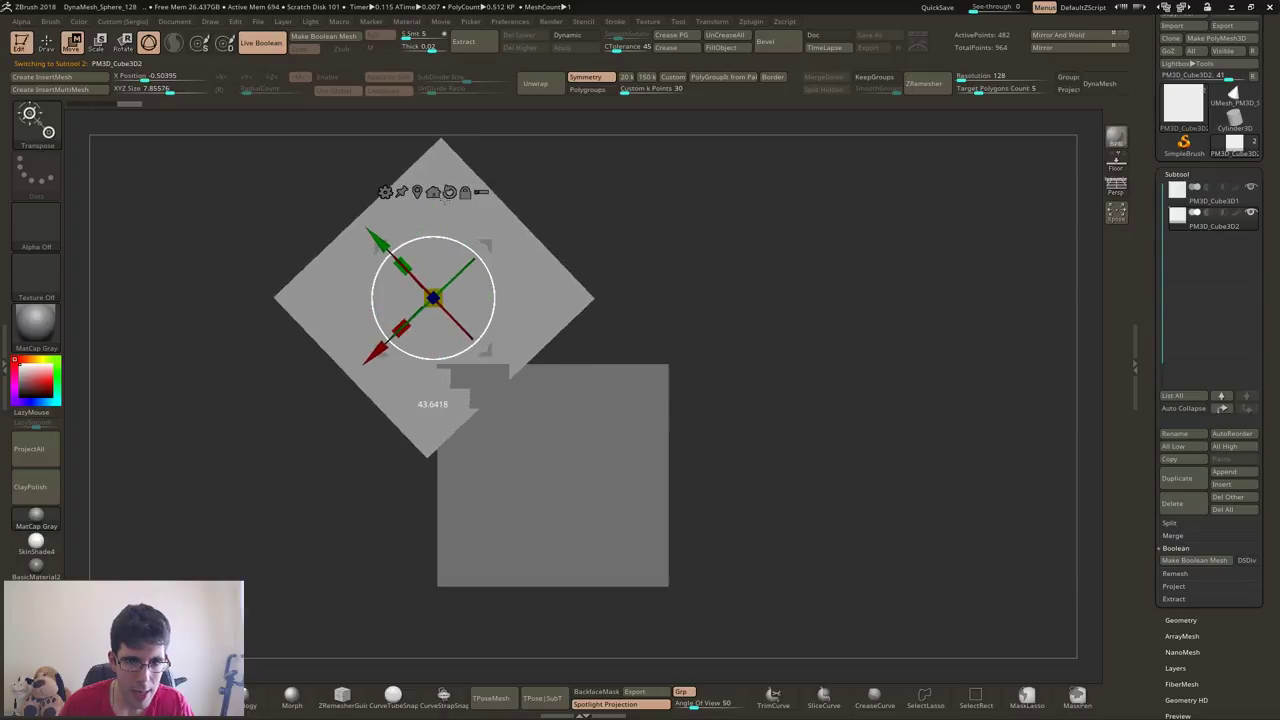
{"action": "mouse_move", "coordinate": [488, 240]}
{"action": "left_mouse_down"}
{"action": "mouse_move", "coordinate": [440, 212]}
{"action": "mouse_move", "coordinate": [437, 260]}
{"action": "mouse_move", "coordinate": [533, 238]}
{"action": "left_mouse_up"}
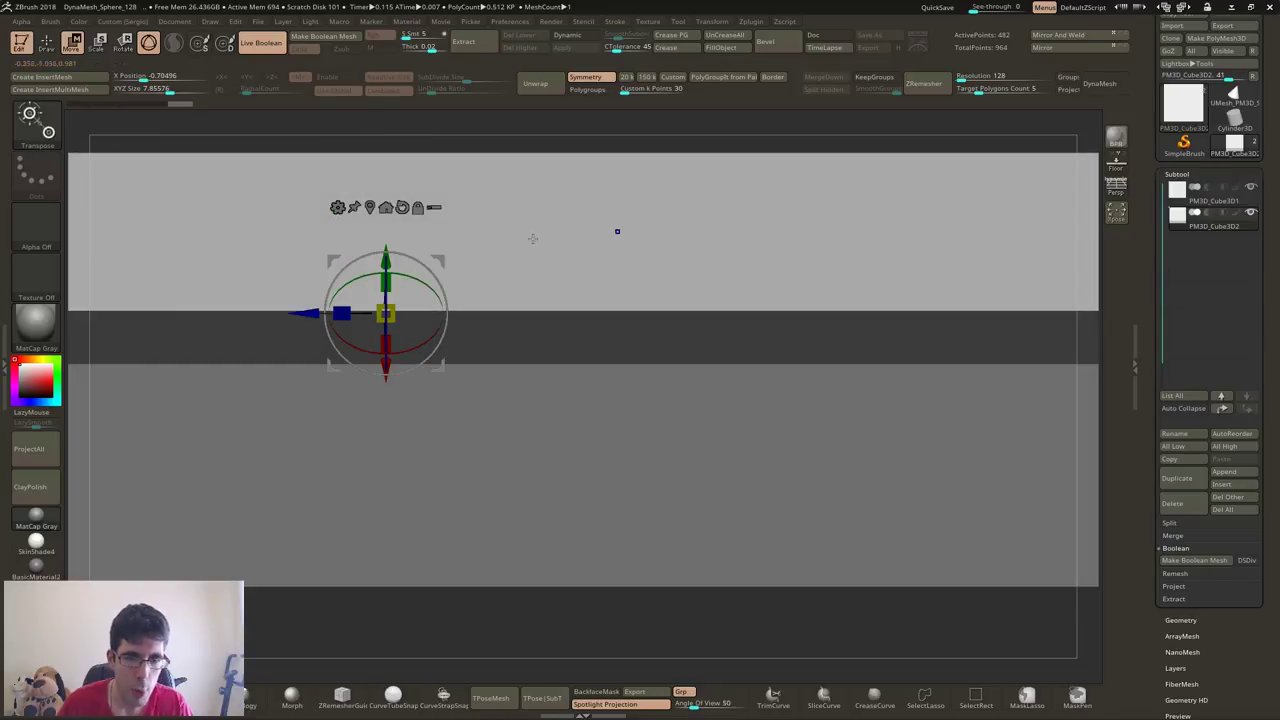
{"action": "scroll", "coordinate": [512, 335], "scroll_direction": "down", "scroll_amount": 3}
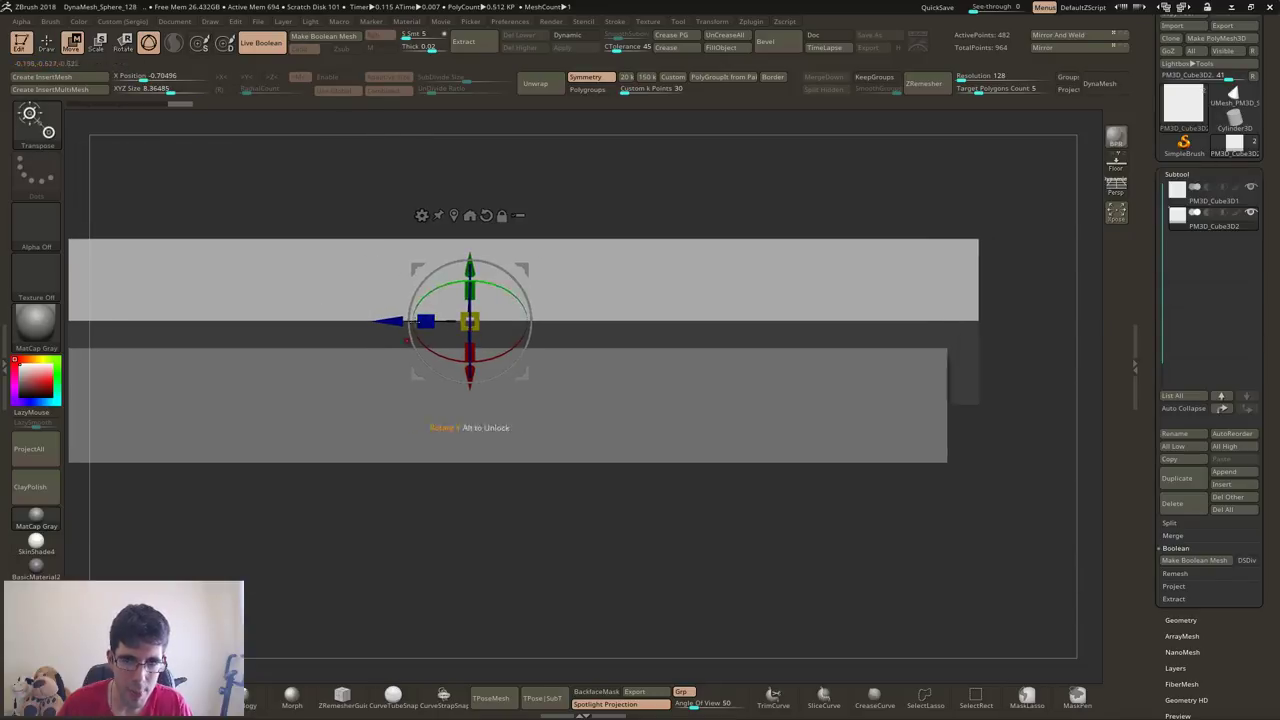
{"action": "left_click_drag", "start_coordinate": [660, 380], "coordinate": [676, 204]}
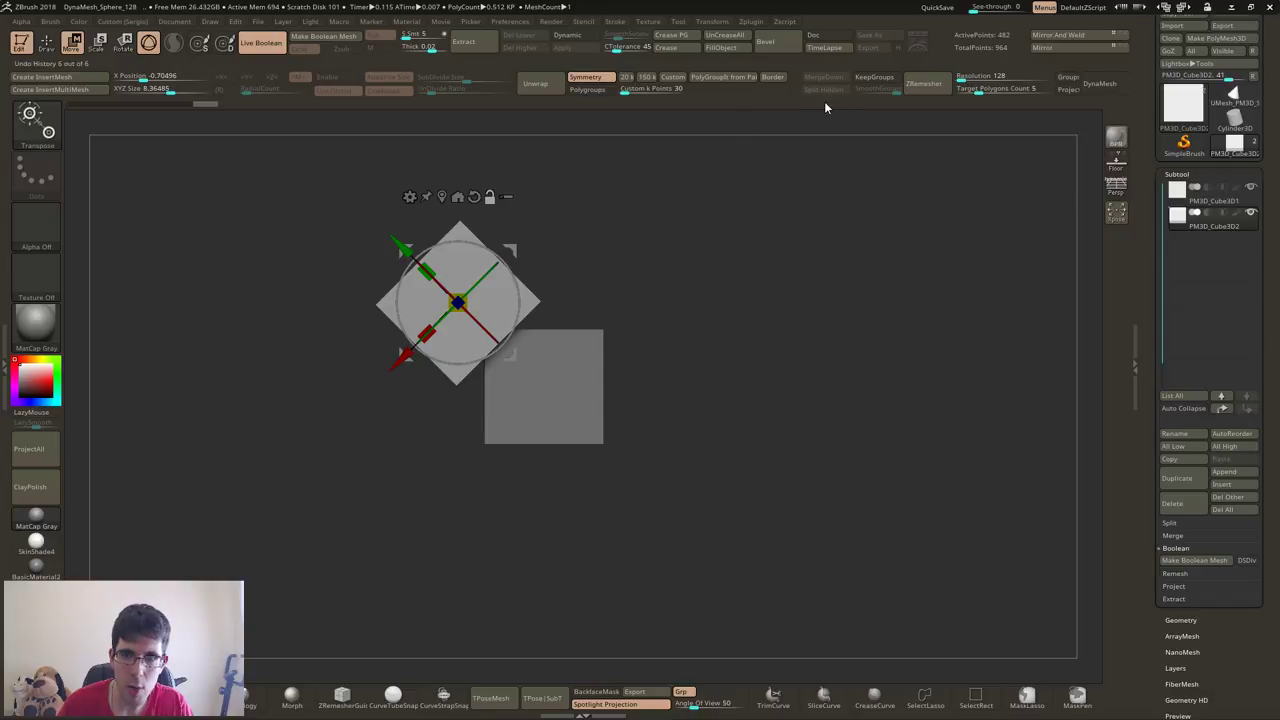
Mirror the diamond to the other side and set both to Subtract, chamfering the top edges
{"action": "left_click", "coordinate": [1046, 38]}
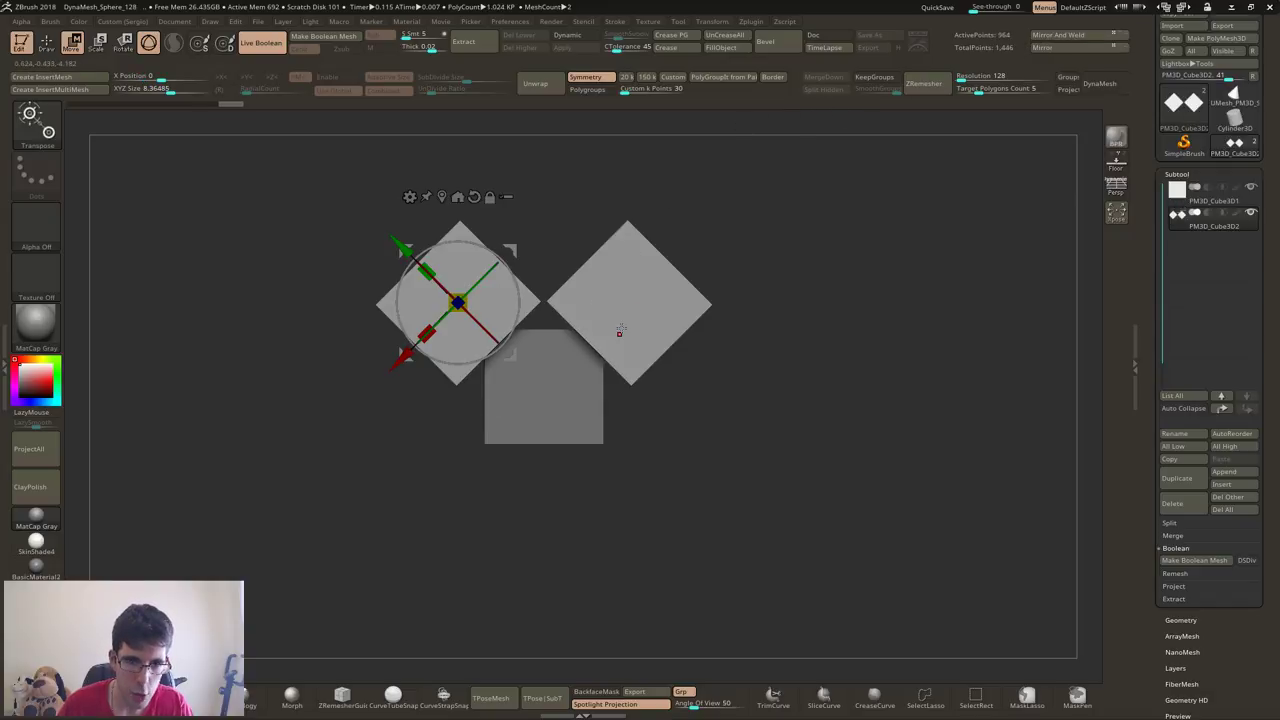
{"action": "key", "text": "f"}
{"action": "left_click_drag", "start_coordinate": [523, 309], "coordinate": [590, 309], "text": "alt"}
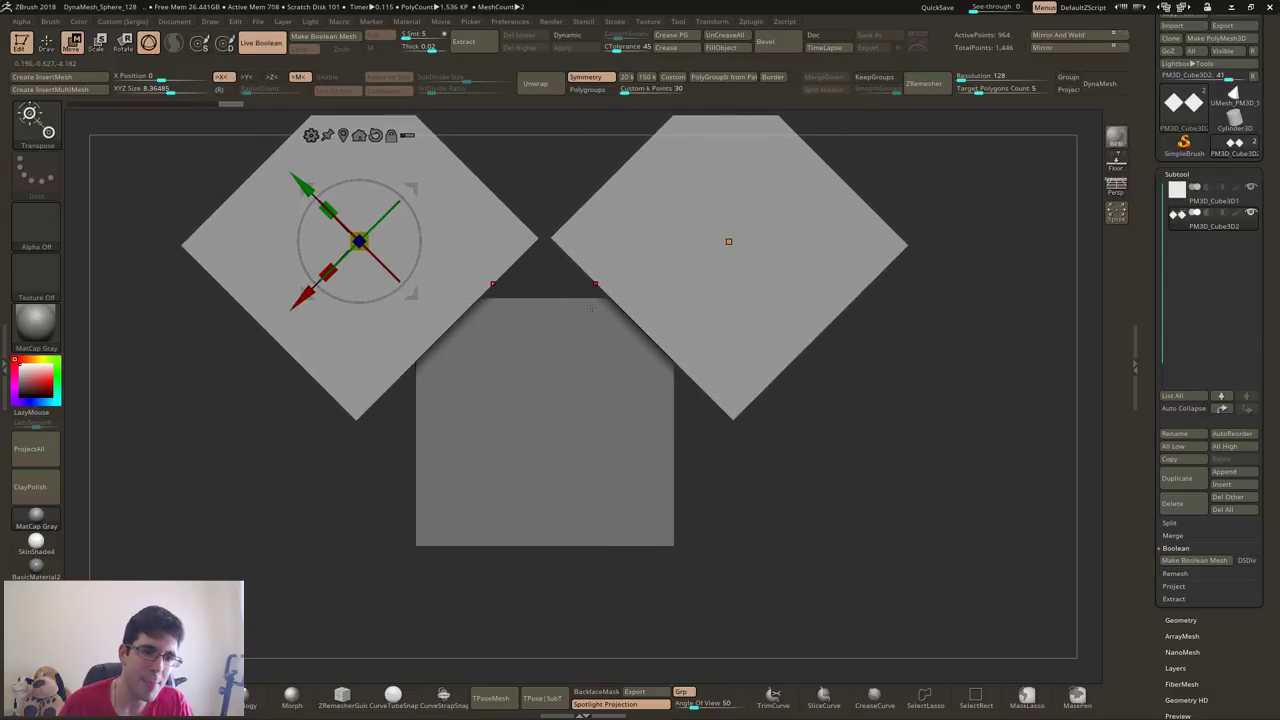
{"action": "right_click_drag", "start_coordinate": [620, 393], "coordinate": [623, 329], "text": "ctrl"}
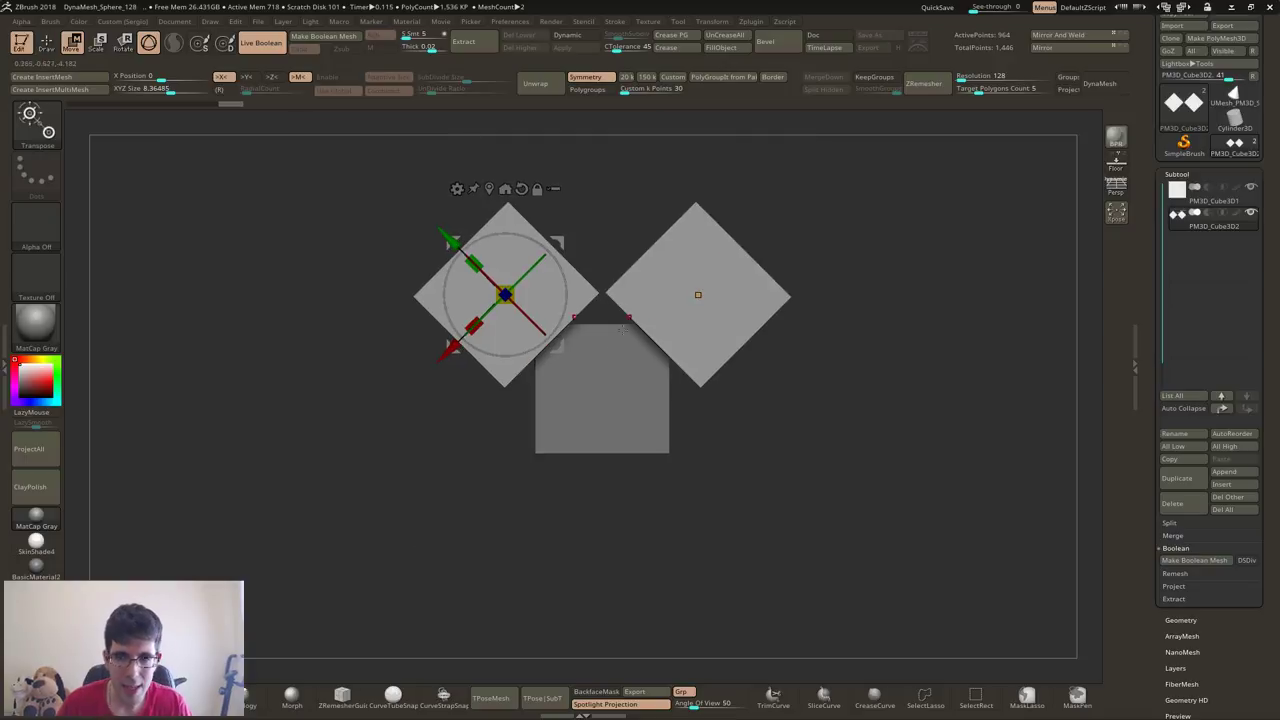
{"action": "left_click", "coordinate": [1208, 215]}
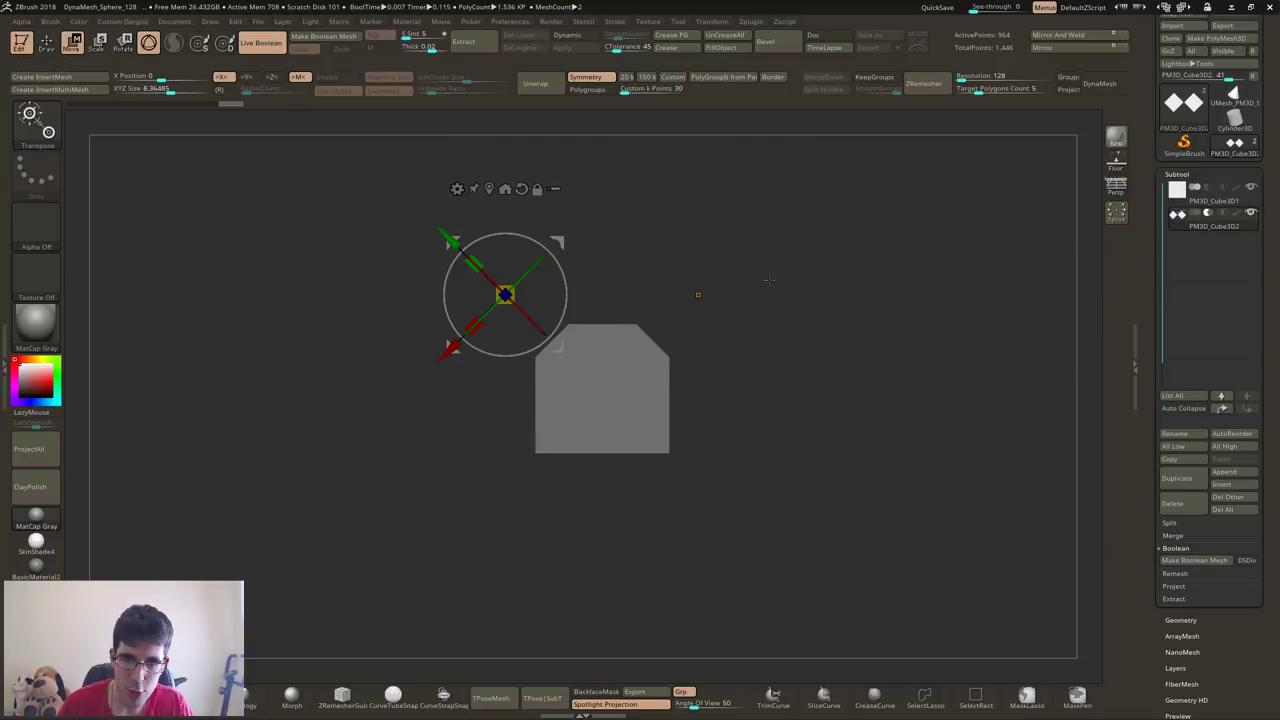
{"action": "right_click_drag", "start_coordinate": [760, 360], "coordinate": [701, 346]}
{"action": "mouse_move", "coordinate": [572, 448]}
{"action": "right_mouse_down", "text": "ctrl"}
{"action": "mouse_move", "coordinate": [594, 443]}
{"action": "mouse_move", "coordinate": [572, 295]}
{"action": "mouse_move", "coordinate": [728, 387]}
{"action": "right_mouse_up", "text": "ctrl"}
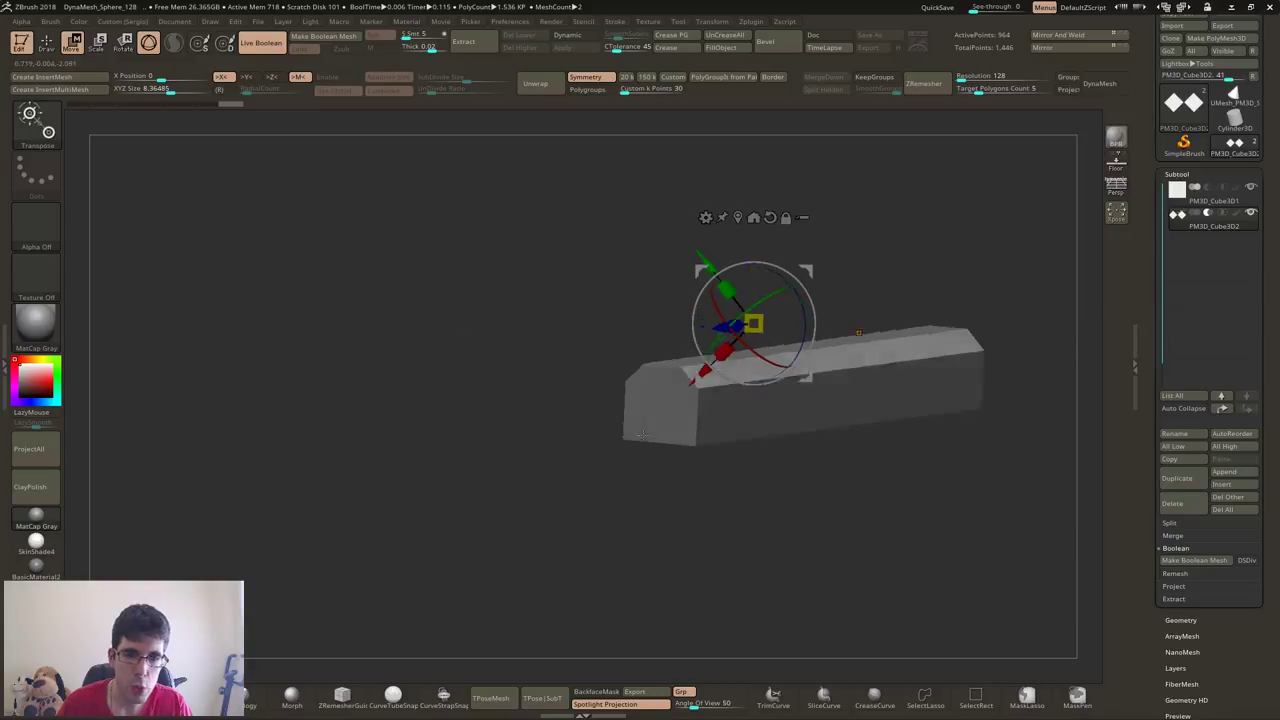
{"action": "right_click_drag", "start_coordinate": [700, 440], "coordinate": [677, 456]}
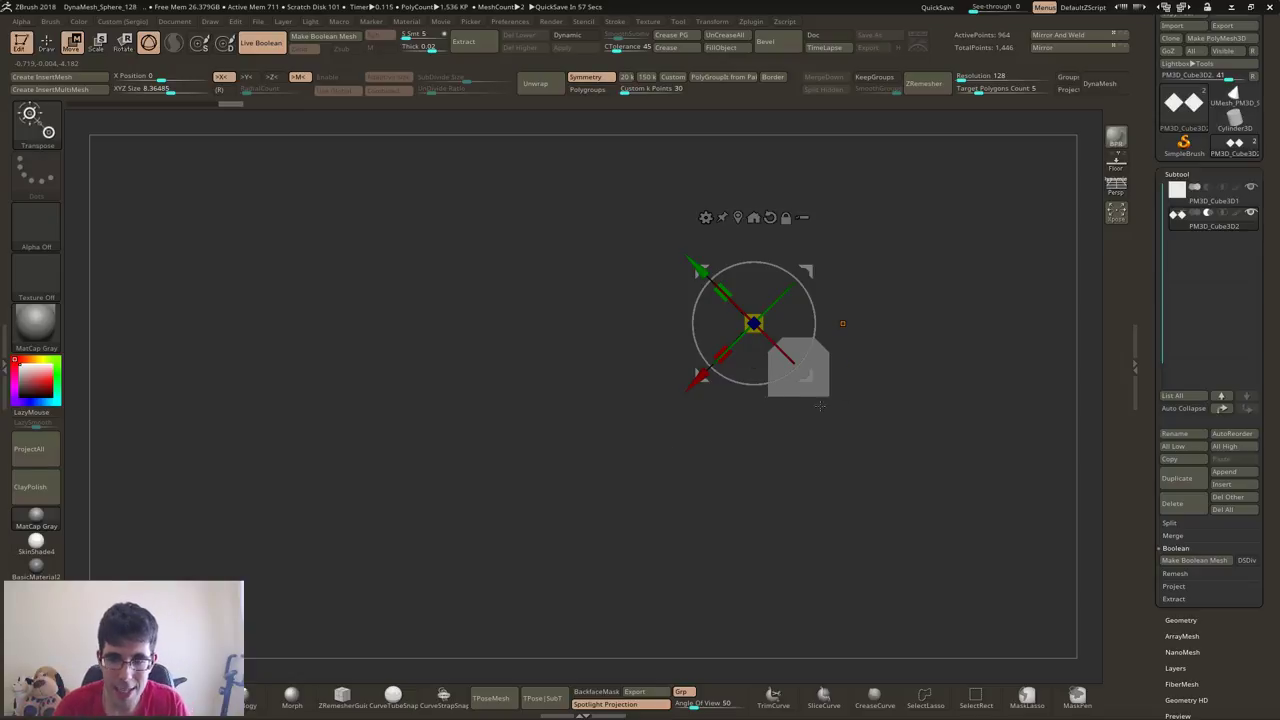
{"action": "right_click_drag", "start_coordinate": [820, 405], "coordinate": [796, 461]}
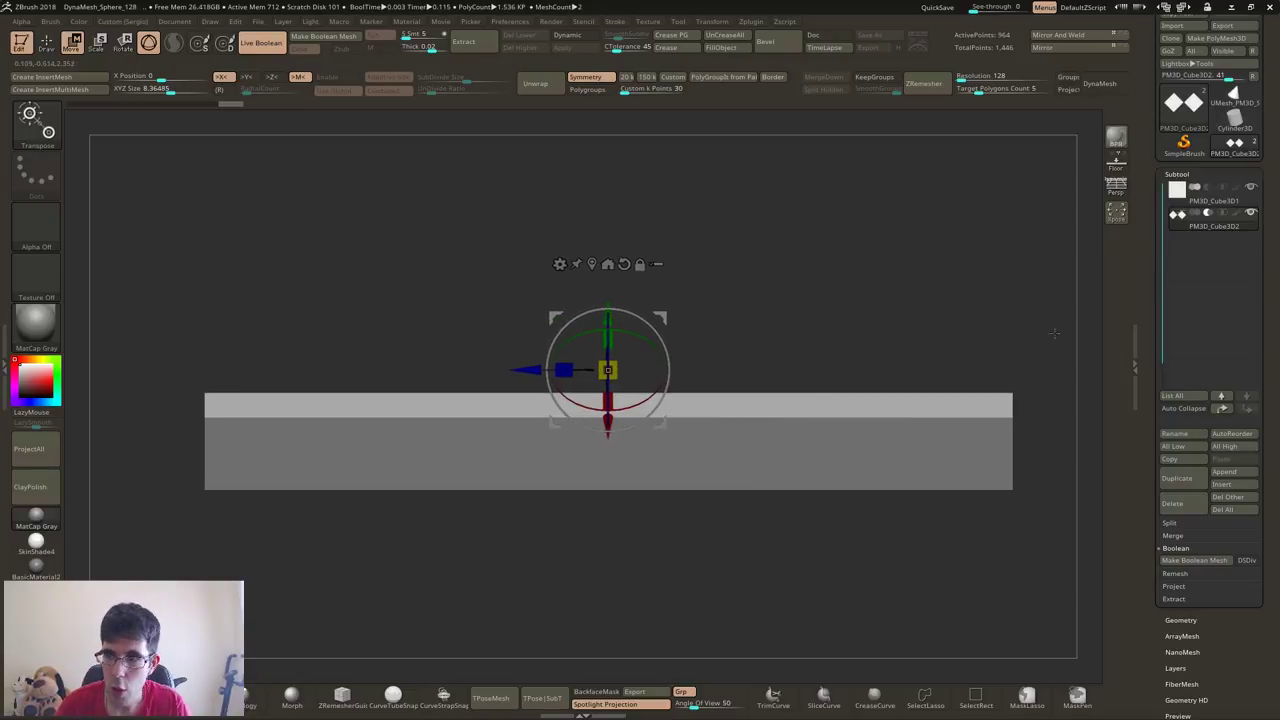
Duplicate the main PM3D_Cube3D1 block and turn Live Boolean off
{"action": "left_click", "coordinate": [1183, 204]}
{"action": "mouse_move", "coordinate": [849, 443]}
{"action": "right_mouse_down"}
{"action": "mouse_move", "coordinate": [830, 400]}
{"action": "mouse_move", "coordinate": [920, 385]}
{"action": "right_mouse_up"}
{"action": "left_click", "coordinate": [1177, 478]}
{"action": "left_click", "coordinate": [260, 40]}
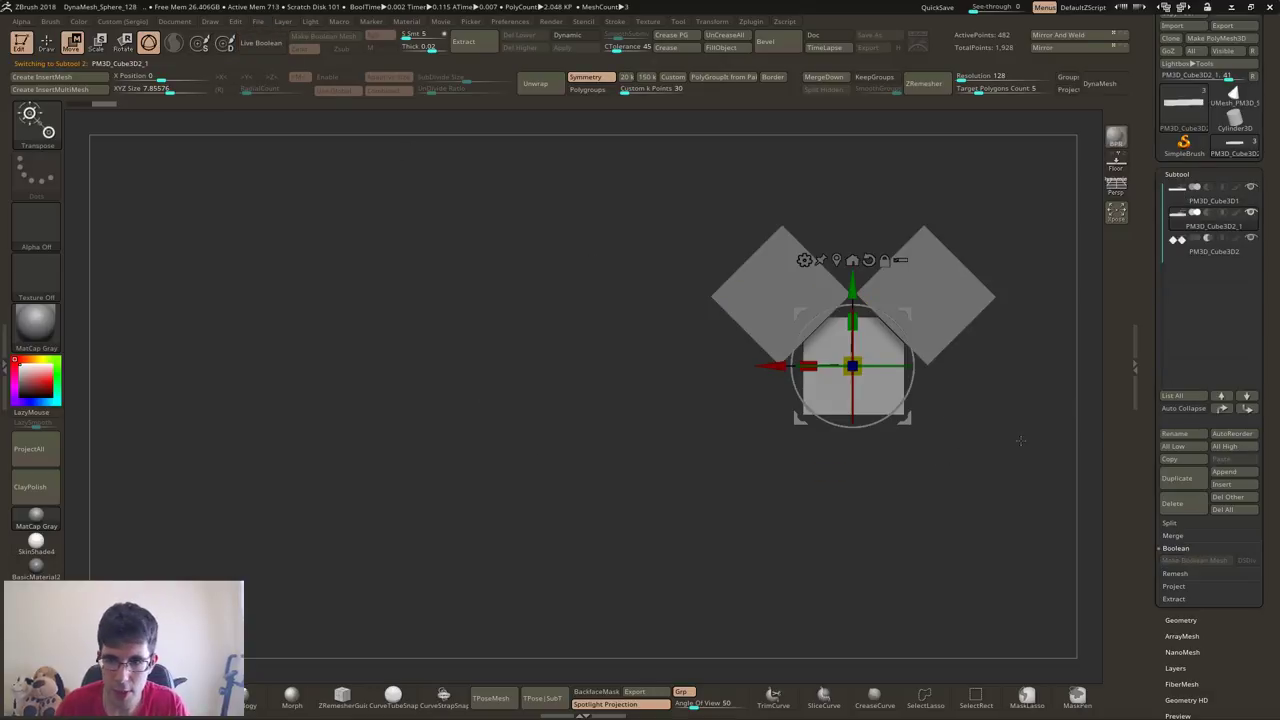
Move the copied block right, shrink it into a small box, and place it on the block's top
{"action": "right_click_drag", "start_coordinate": [1020, 440], "coordinate": [867, 495], "text": "alt"}
{"action": "left_click_drag", "start_coordinate": [653, 420], "coordinate": [845, 418]}
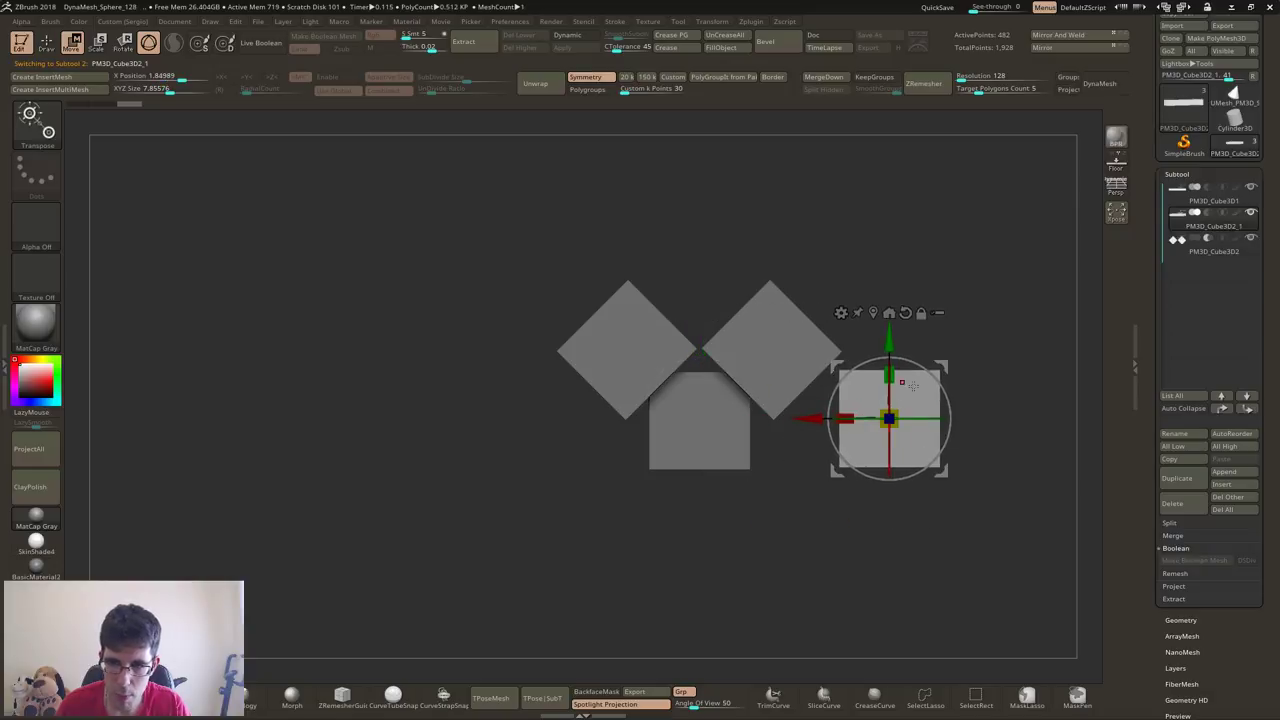
{"action": "mouse_move", "coordinate": [962, 387]}
{"action": "left_mouse_down", "text": "shift"}
{"action": "mouse_move", "coordinate": [860, 410]}
{"action": "mouse_move", "coordinate": [820, 437]}
{"action": "left_mouse_up", "text": "shift"}
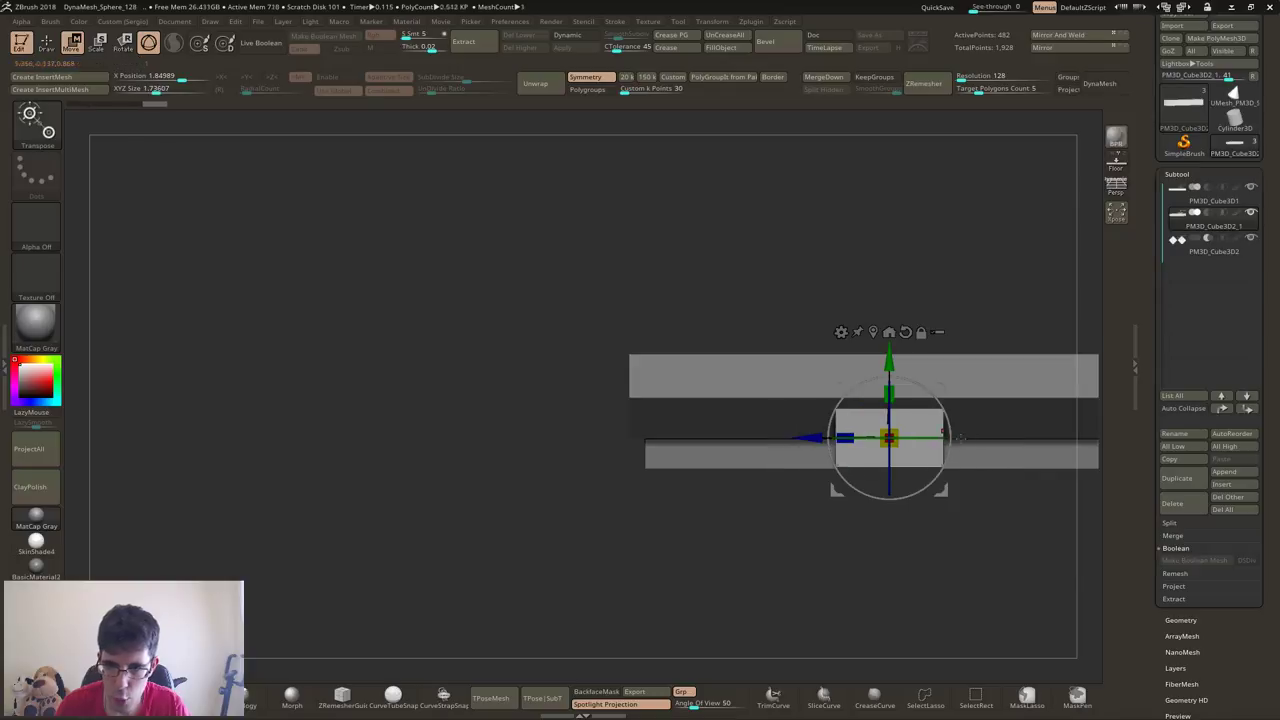
{"action": "mouse_move", "coordinate": [1012, 466]}
{"action": "right_mouse_down", "text": "alt"}
{"action": "mouse_move", "coordinate": [833, 412]}
{"action": "mouse_move", "coordinate": [670, 342]}
{"action": "right_mouse_up", "text": "alt"}
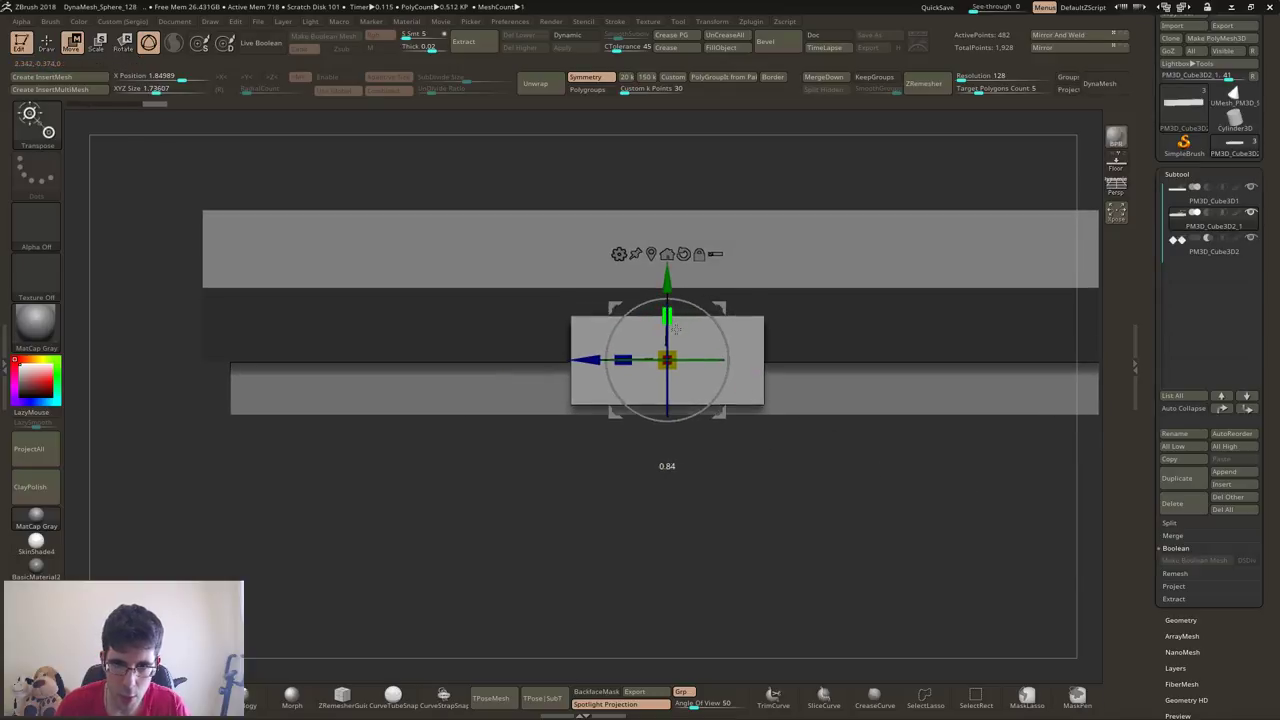
{"action": "left_click_drag", "start_coordinate": [675, 313], "coordinate": [875, 357]}
{"action": "left_click_drag", "start_coordinate": [798, 357], "coordinate": [789, 355]}
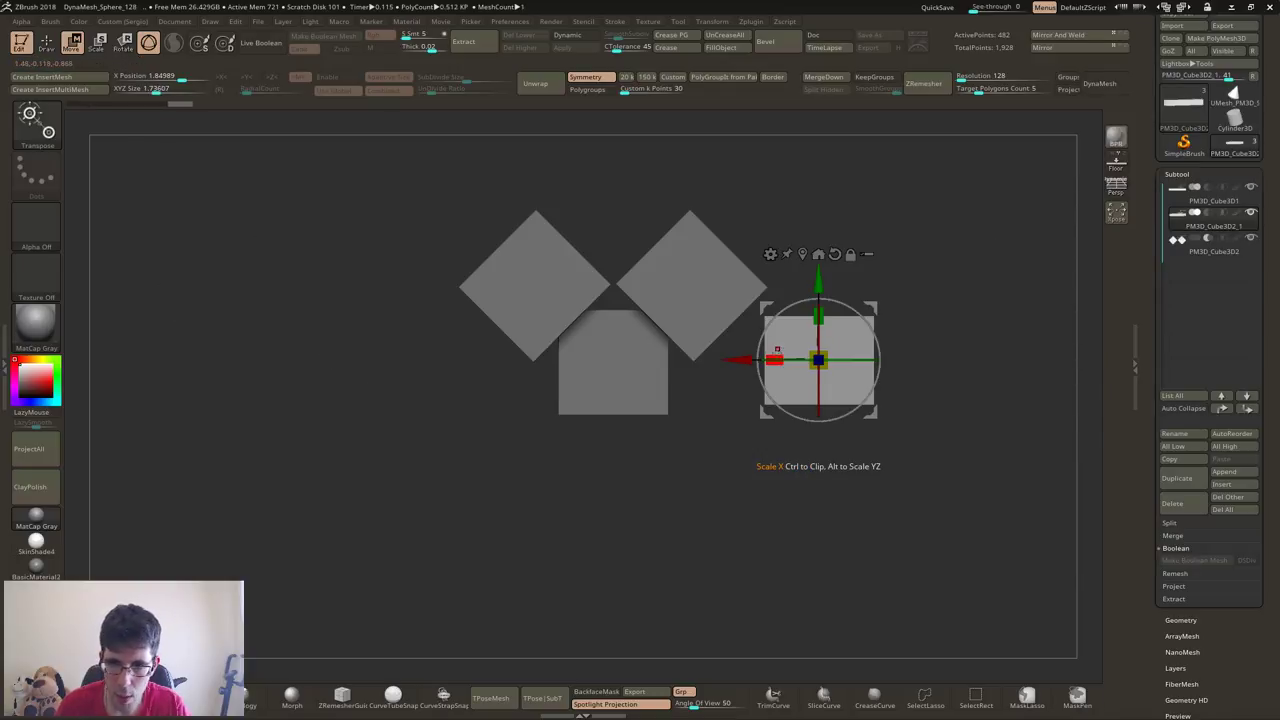
{"action": "right_click_drag", "start_coordinate": [845, 320], "coordinate": [918, 340], "text": "alt"}
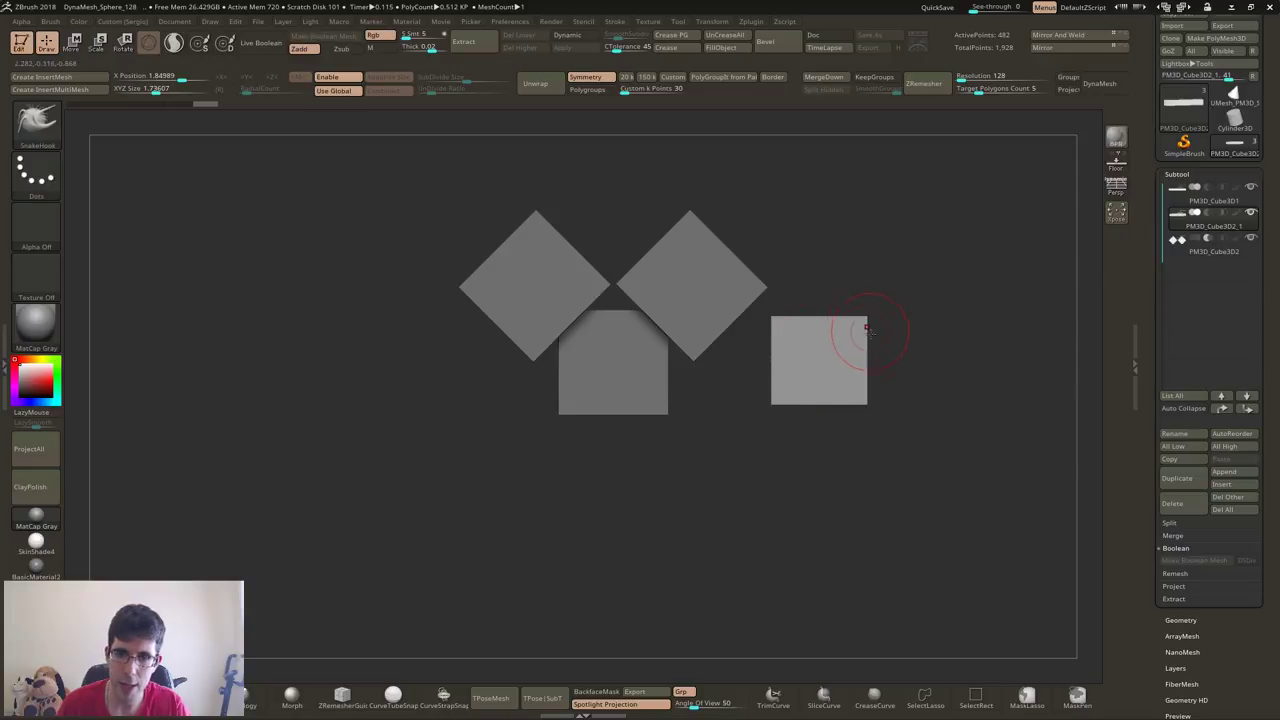
{"action": "left_click_drag", "start_coordinate": [918, 338], "coordinate": [773, 283]}
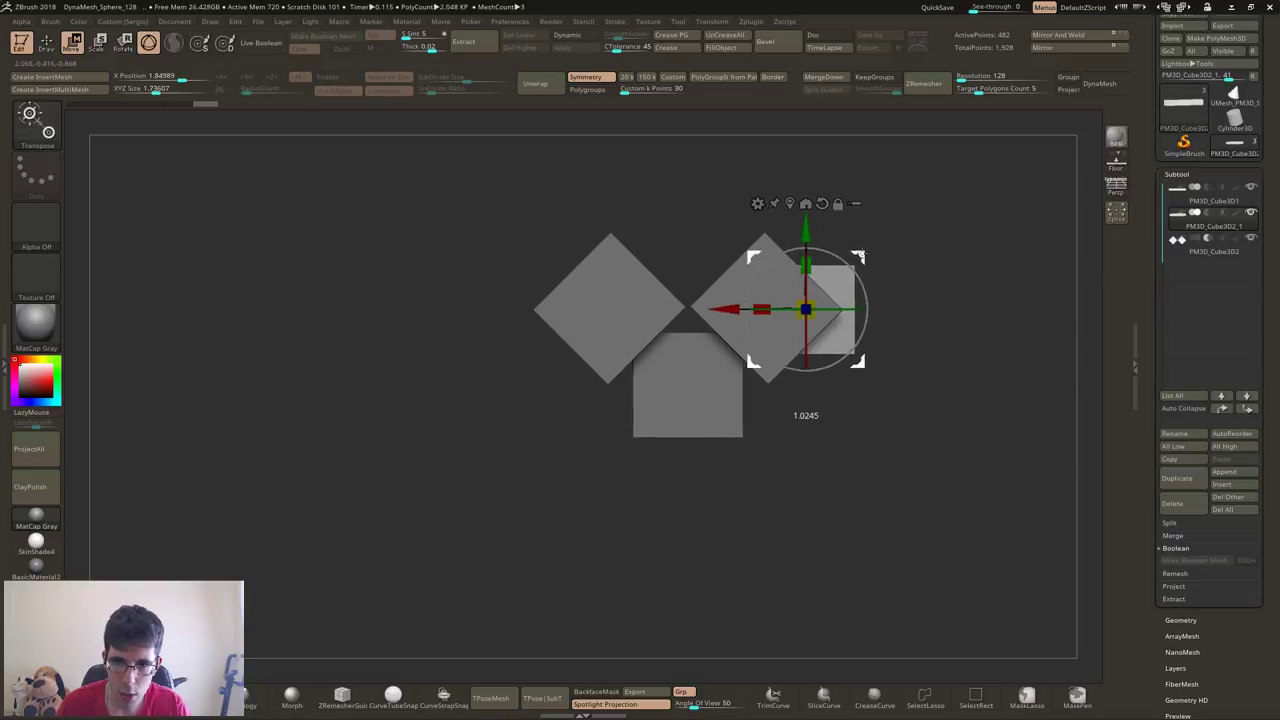
Set PM3D_Cube3D2_1 to Subtract with Live Boolean on, and lower it into the block's top to cut a notch
{"action": "left_click", "coordinate": [1211, 218]}
{"action": "left_click", "coordinate": [260, 42]}
{"action": "mouse_move", "coordinate": [700, 520]}
{"action": "left_mouse_down"}
{"action": "mouse_move", "coordinate": [858, 381]}
{"action": "mouse_move", "coordinate": [862, 289]}
{"action": "mouse_move", "coordinate": [870, 333]}
{"action": "mouse_move", "coordinate": [854, 328]}
{"action": "left_mouse_up"}
{"action": "left_click_drag", "start_coordinate": [767, 308], "coordinate": [790, 372]}
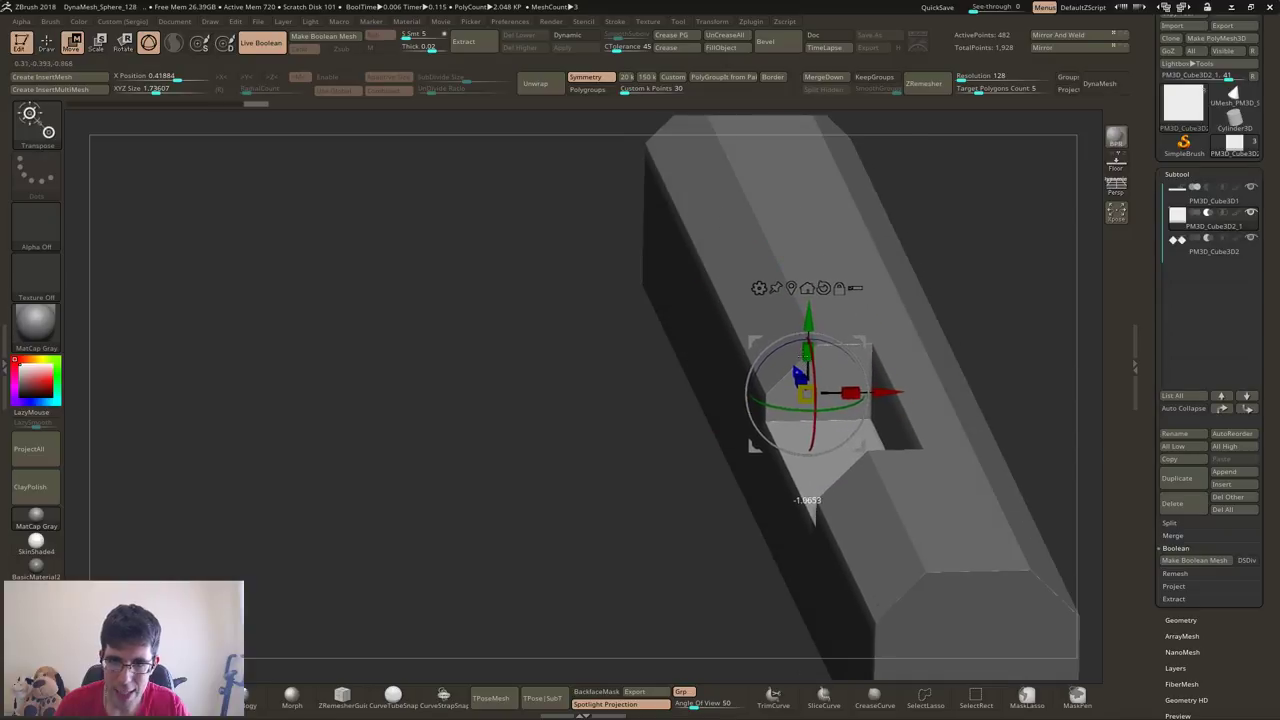
{"action": "mouse_move", "coordinate": [500, 450]}
{"action": "left_mouse_down"}
{"action": "mouse_move", "coordinate": [1000, 340]}
{"action": "mouse_move", "coordinate": [780, 427]}
{"action": "mouse_move", "coordinate": [903, 370]}
{"action": "left_mouse_up"}
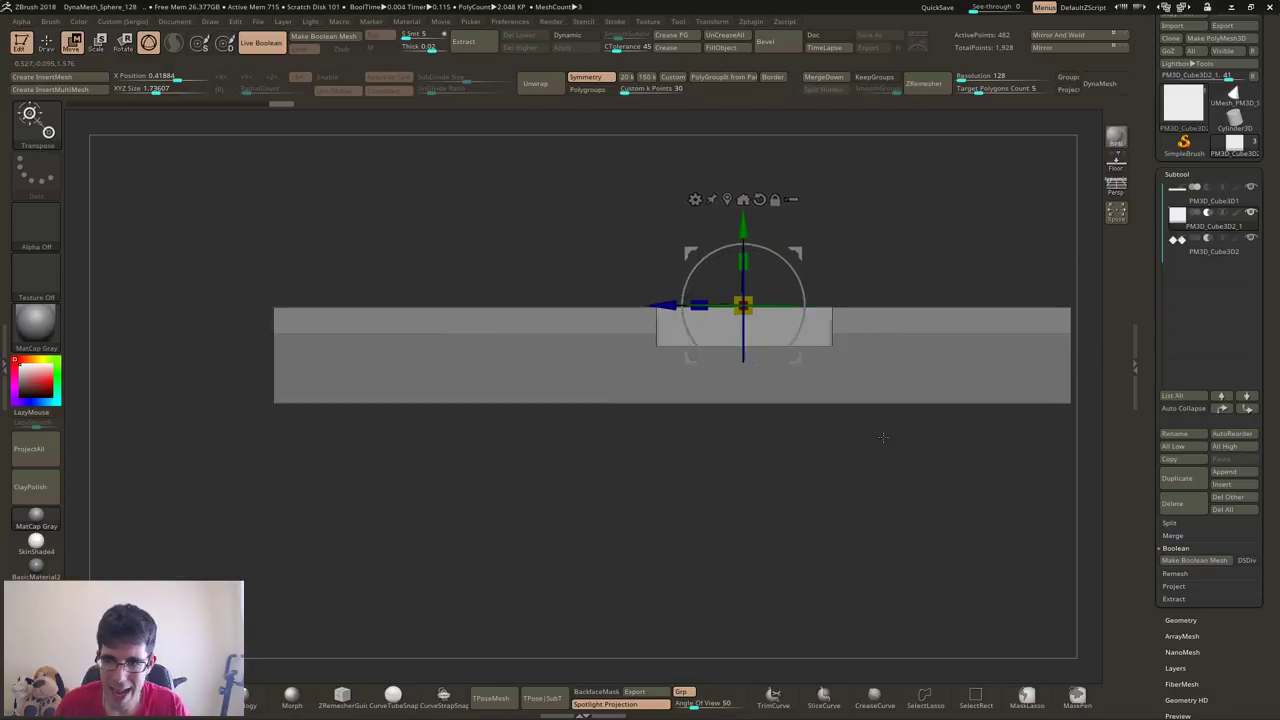
{"action": "left_click_drag", "start_coordinate": [955, 330], "coordinate": [812, 420], "text": "alt"}
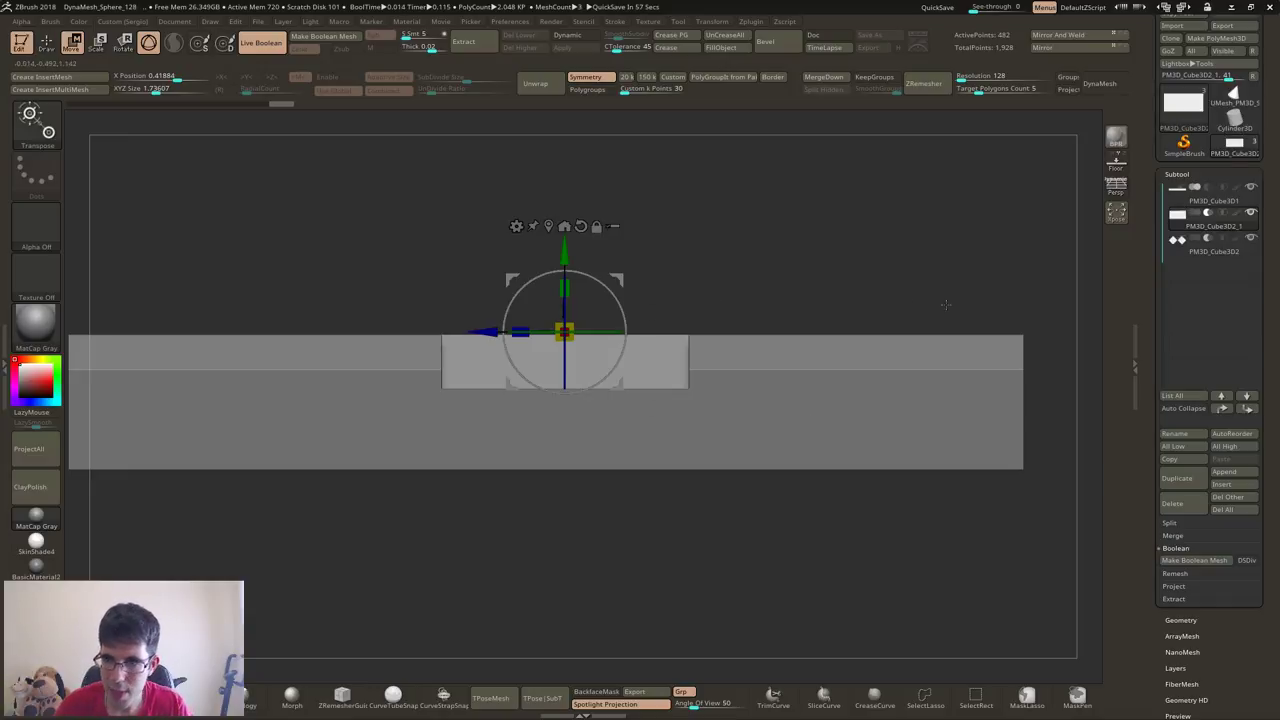
Duplicate the notch cutter and squeeze the copy into a narrow vertical slot bar
{"action": "left_click", "coordinate": [1177, 477]}
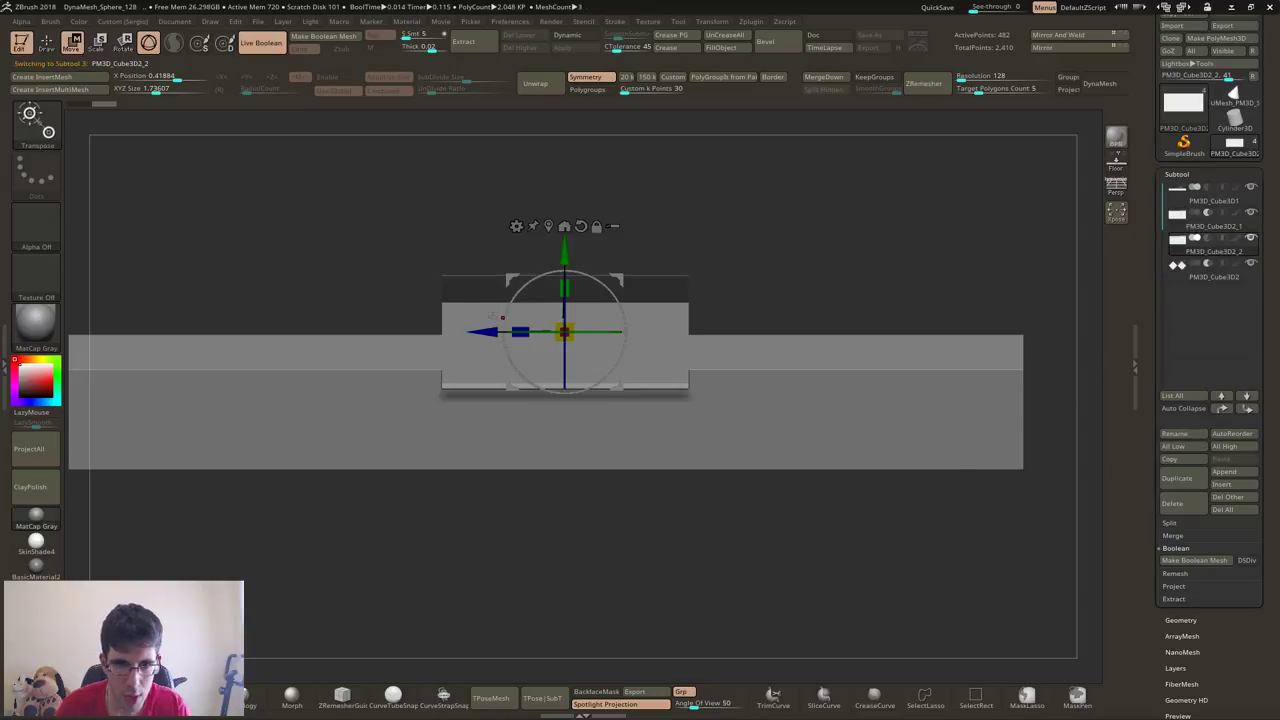
{"action": "left_click_drag", "start_coordinate": [520, 332], "coordinate": [490, 344]}
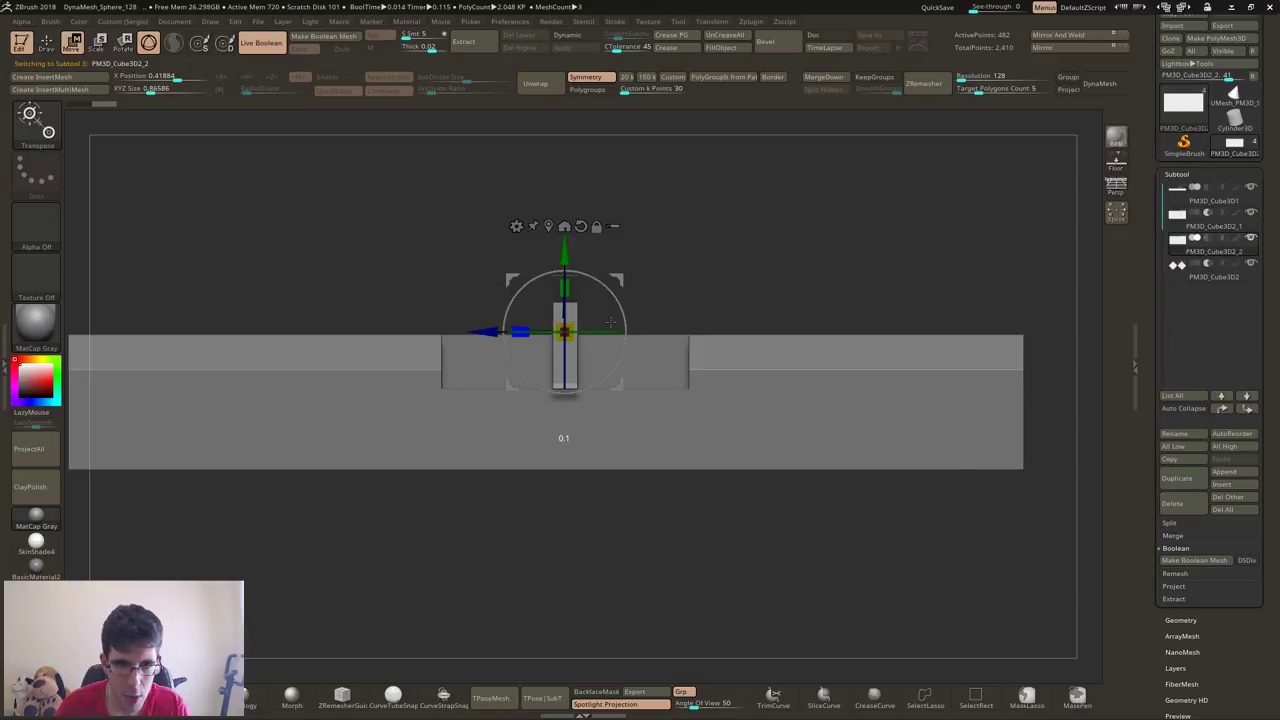
{"action": "mouse_move", "coordinate": [565, 332]}
{"action": "left_mouse_down"}
{"action": "mouse_move", "coordinate": [760, 332]}
{"action": "mouse_move", "coordinate": [760, 368]}
{"action": "left_mouse_up"}
{"action": "left_click_drag", "start_coordinate": [880, 330], "coordinate": [920, 267]}
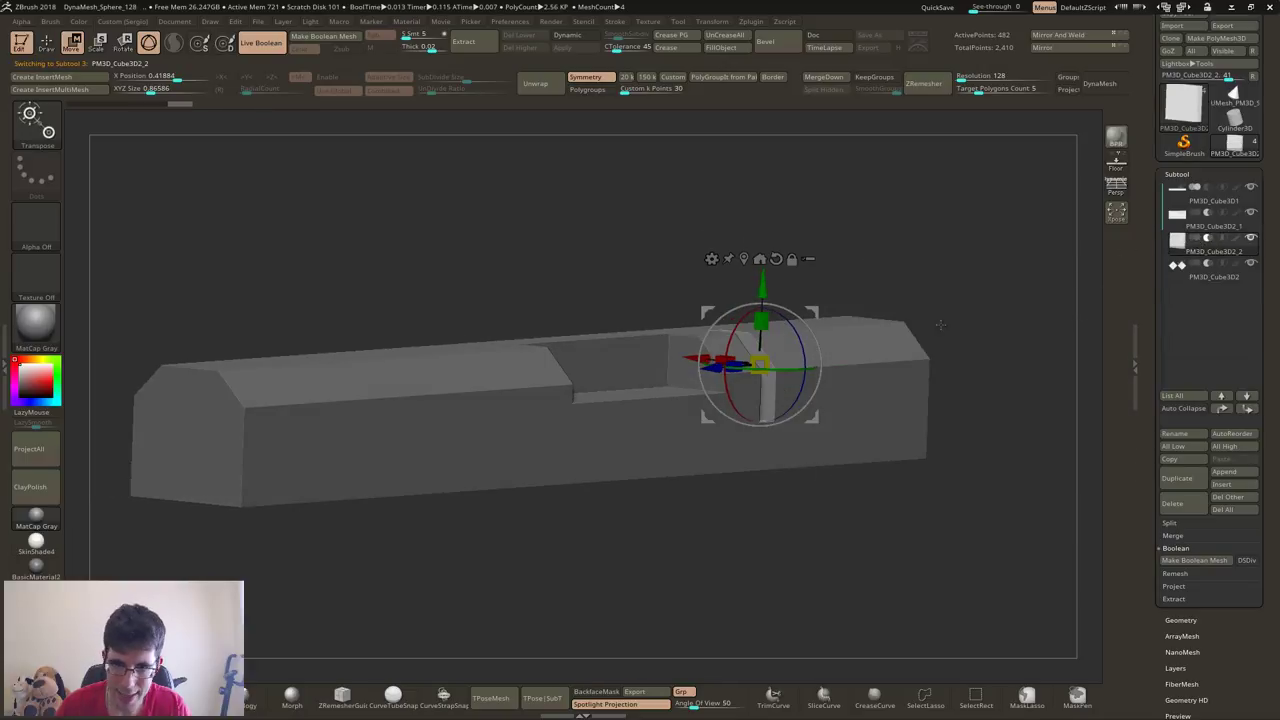
{"action": "mouse_move", "coordinate": [900, 330]}
{"action": "left_mouse_down", "text": "shift"}
{"action": "mouse_move", "coordinate": [908, 275]}
{"action": "mouse_move", "coordinate": [760, 420]}
{"action": "left_mouse_up", "text": "shift"}
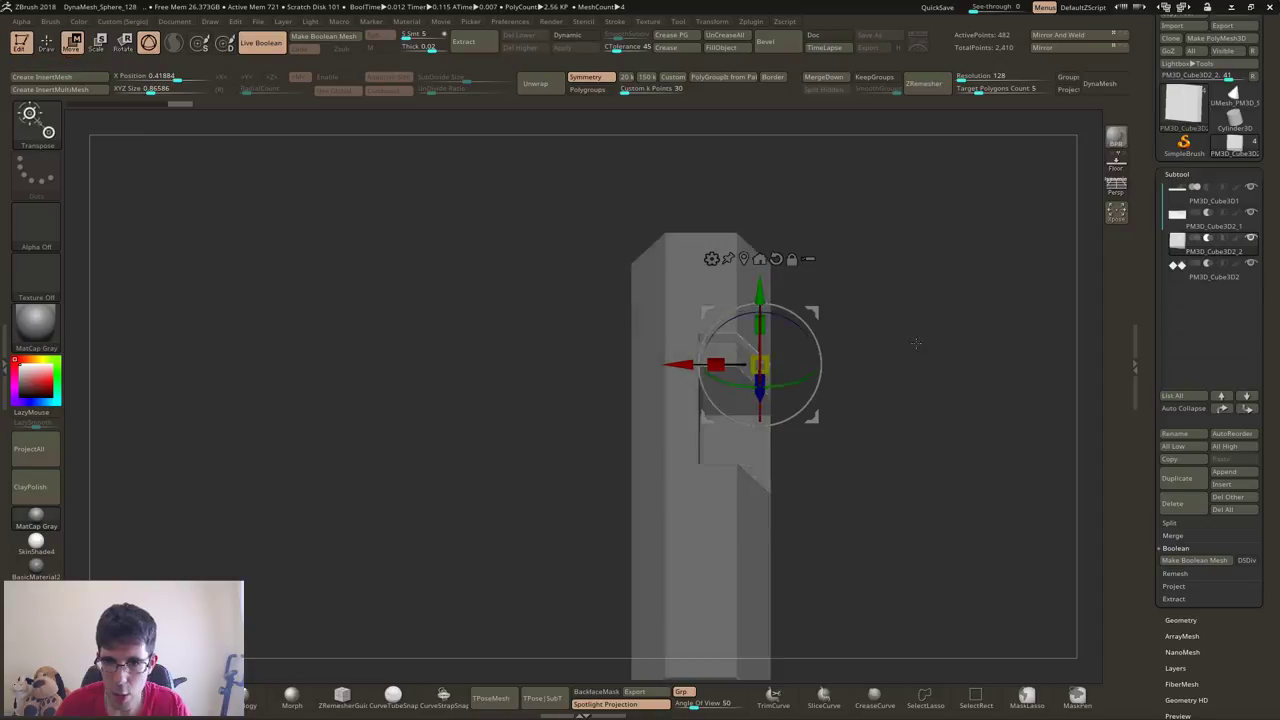
Position the slot cutter at the slide's rear and duplicate it into a row of five slots
{"action": "left_click_drag", "start_coordinate": [717, 363], "coordinate": [768, 364]}
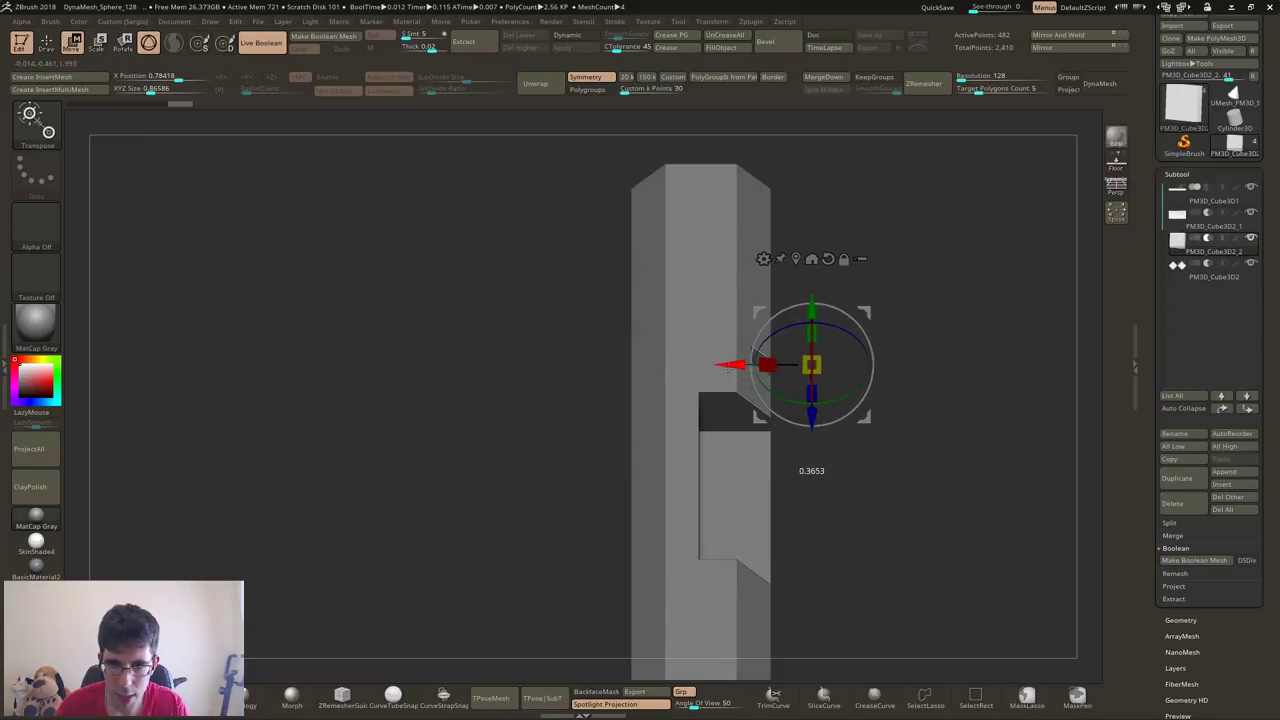
{"action": "mouse_move", "coordinate": [931, 366]}
{"action": "left_mouse_down"}
{"action": "mouse_move", "coordinate": [1018, 288]}
{"action": "mouse_move", "coordinate": [960, 320]}
{"action": "left_mouse_up"}
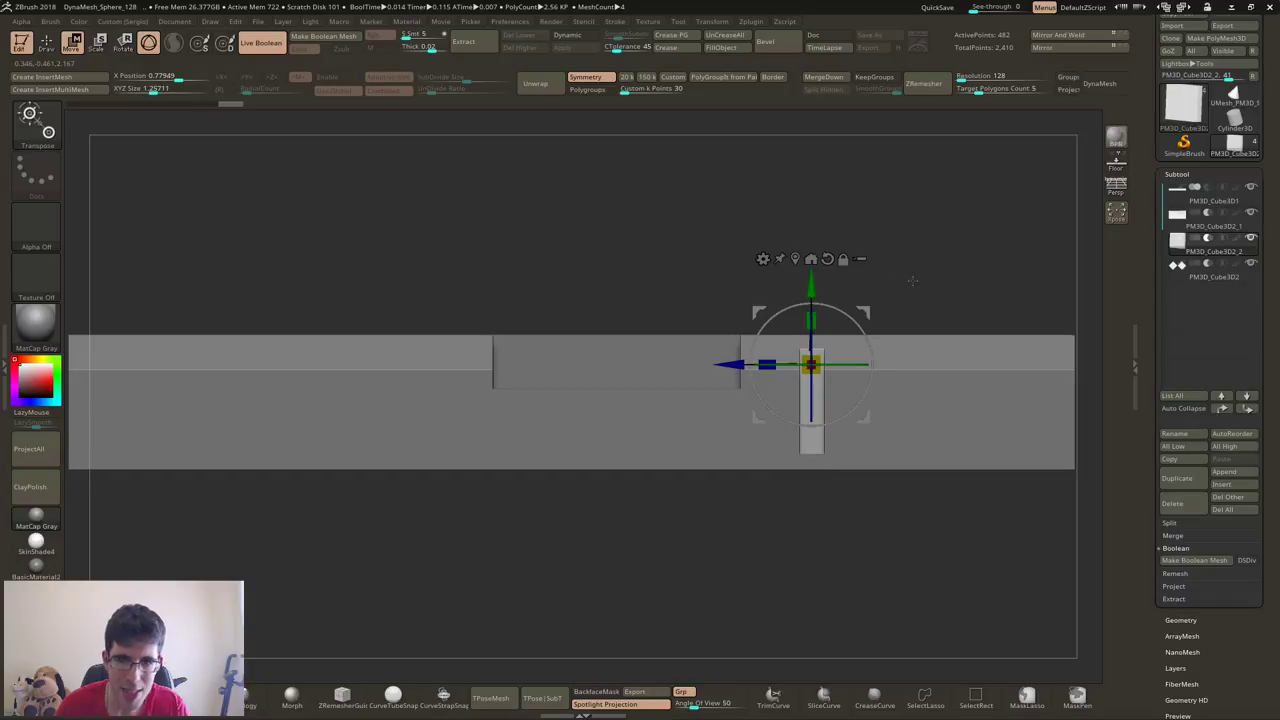
{"action": "left_click_drag", "start_coordinate": [912, 281], "coordinate": [662, 247], "text": "alt"}
{"action": "left_click_drag", "start_coordinate": [476, 329], "coordinate": [666, 337]}
{"action": "mouse_move", "coordinate": [800, 420]}
{"action": "left_mouse_down"}
{"action": "mouse_move", "coordinate": [868, 400]}
{"action": "mouse_move", "coordinate": [900, 410]}
{"action": "mouse_move", "coordinate": [692, 457]}
{"action": "mouse_move", "coordinate": [759, 441]}
{"action": "left_mouse_up"}
{"action": "mouse_move", "coordinate": [748, 437]}
{"action": "left_mouse_down"}
{"action": "mouse_move", "coordinate": [783, 443]}
{"action": "mouse_move", "coordinate": [862, 193]}
{"action": "left_mouse_up"}
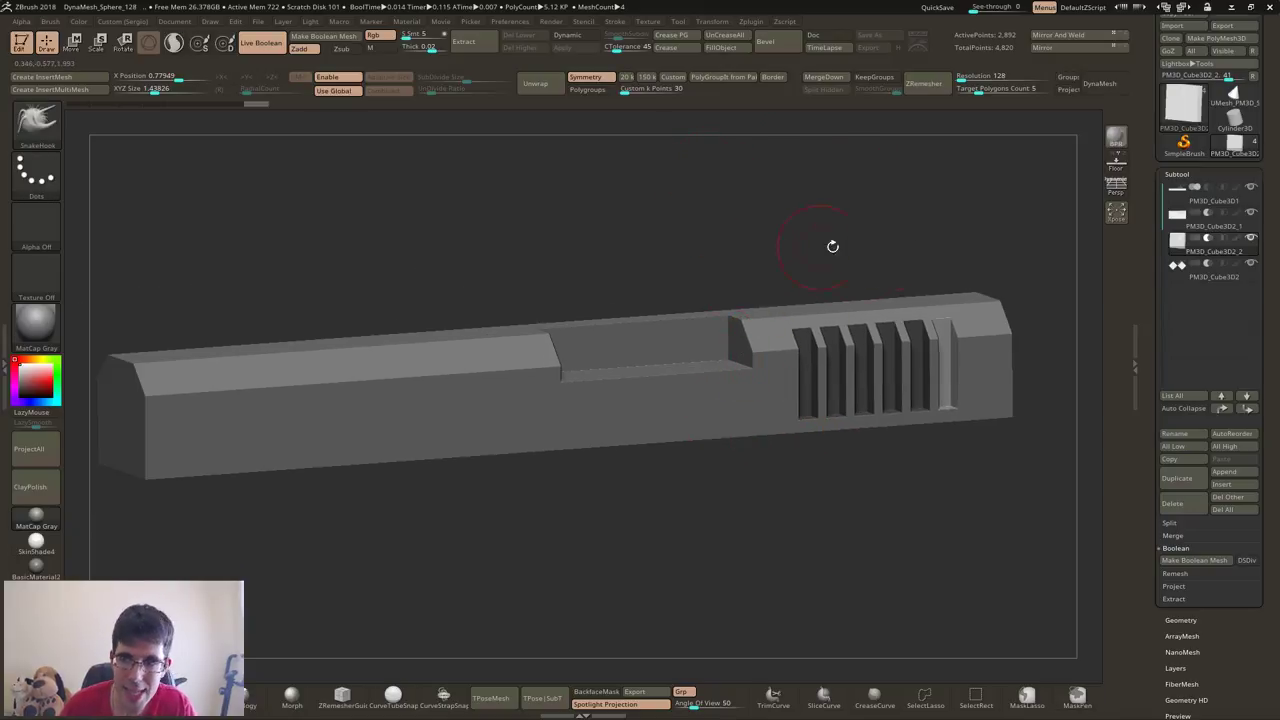
Make Boolean Mesh to bake slide and cutters into UMesh_PM3D_Cube3D1, checking its polygroups with PolyF
{"action": "left_click", "coordinate": [1188, 562]}
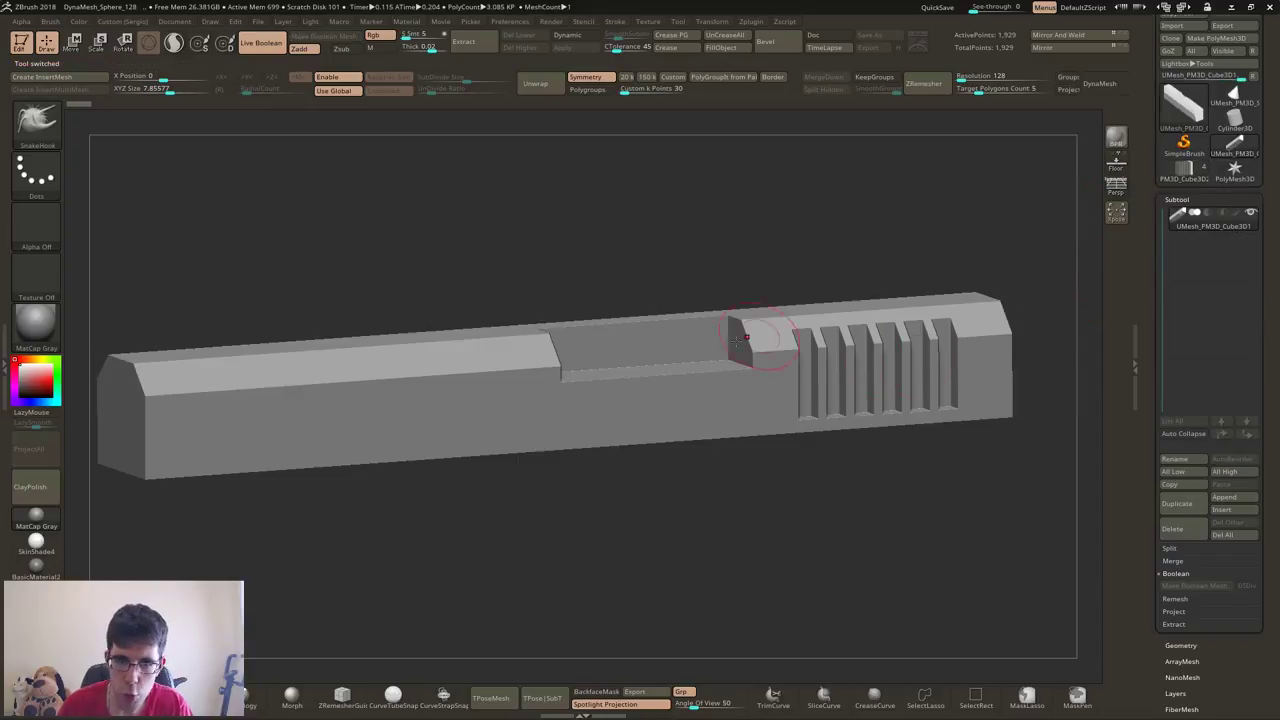
{"action": "mouse_move", "coordinate": [757, 329]}
{"action": "left_mouse_down"}
{"action": "mouse_move", "coordinate": [737, 371]}
{"action": "mouse_move", "coordinate": [765, 390]}
{"action": "left_mouse_up"}
{"action": "key", "text": "f"}
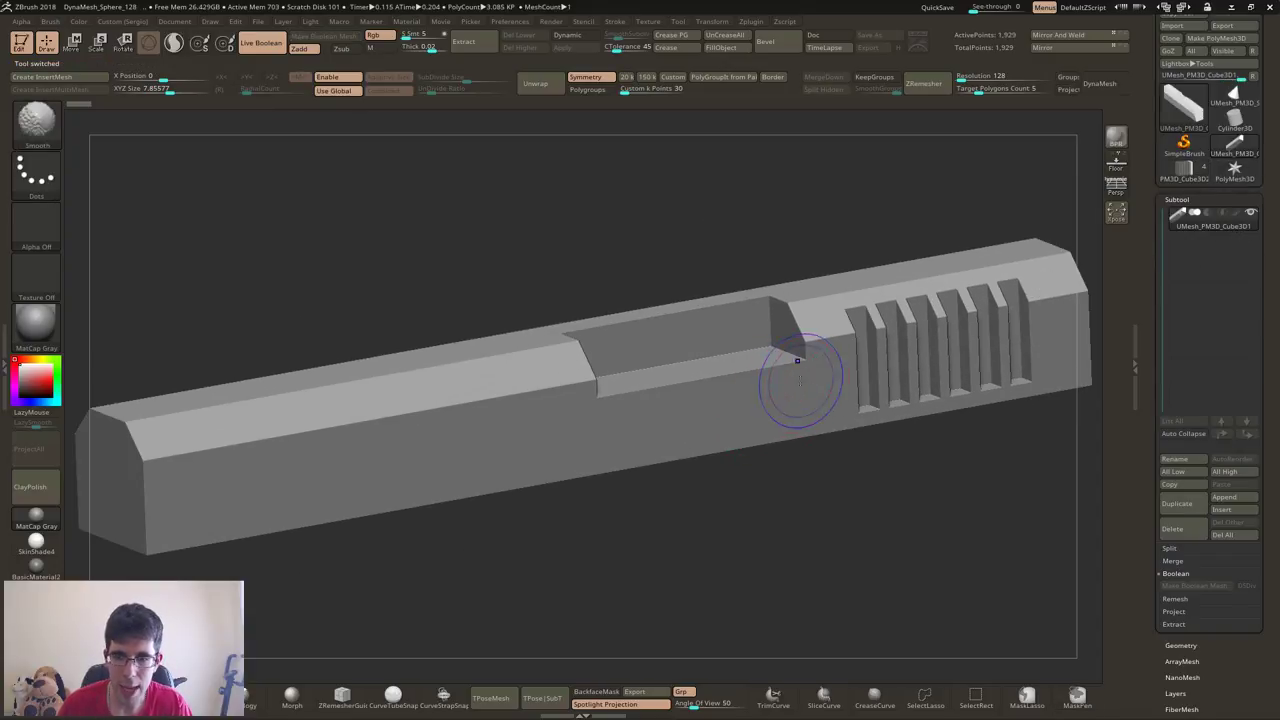
{"action": "key", "text": "shift+f"}
{"action": "mouse_move", "coordinate": [808, 280]}
{"action": "left_mouse_down", "text": "alt"}
{"action": "mouse_move", "coordinate": [733, 462]}
{"action": "mouse_move", "coordinate": [657, 466]}
{"action": "left_mouse_up", "text": "alt"}
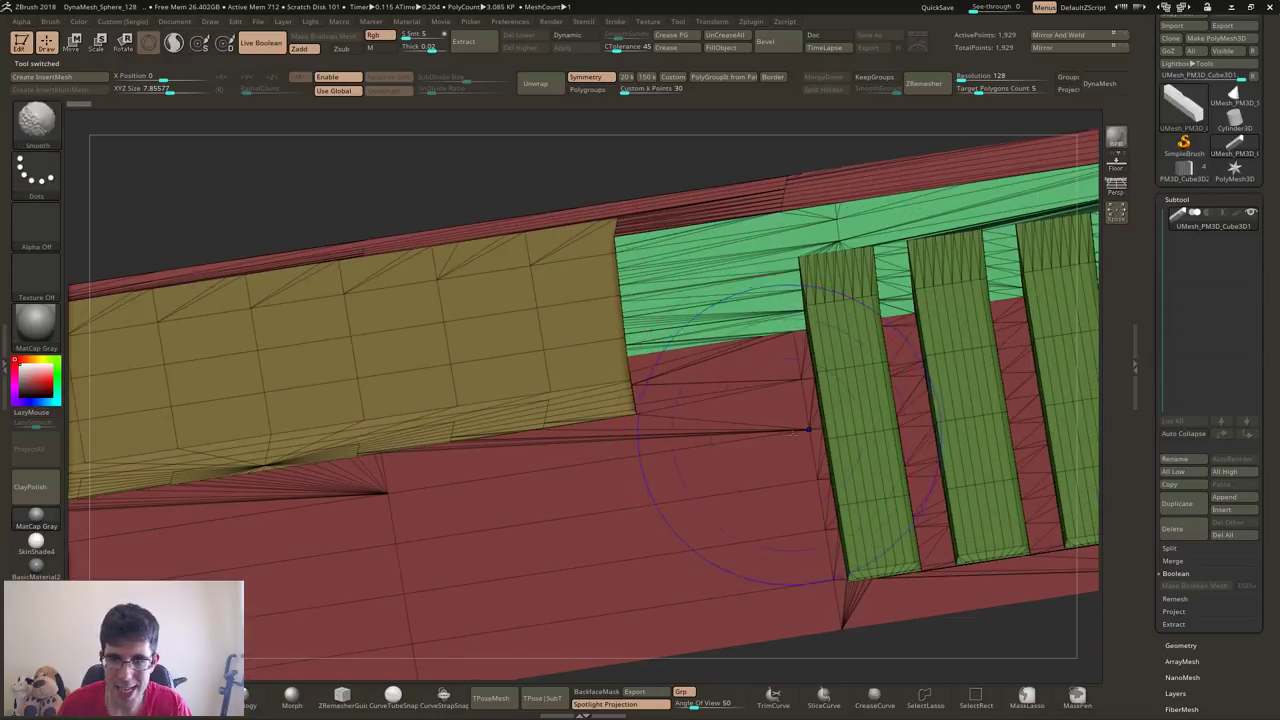
{"action": "key", "text": "shift+f"}
Try DynaMesh on the merged slide at the default low resolution, then undo it
{"action": "left_click_drag", "start_coordinate": [743, 400], "coordinate": [800, 380]}
{"action": "left_click", "coordinate": [1100, 83]}
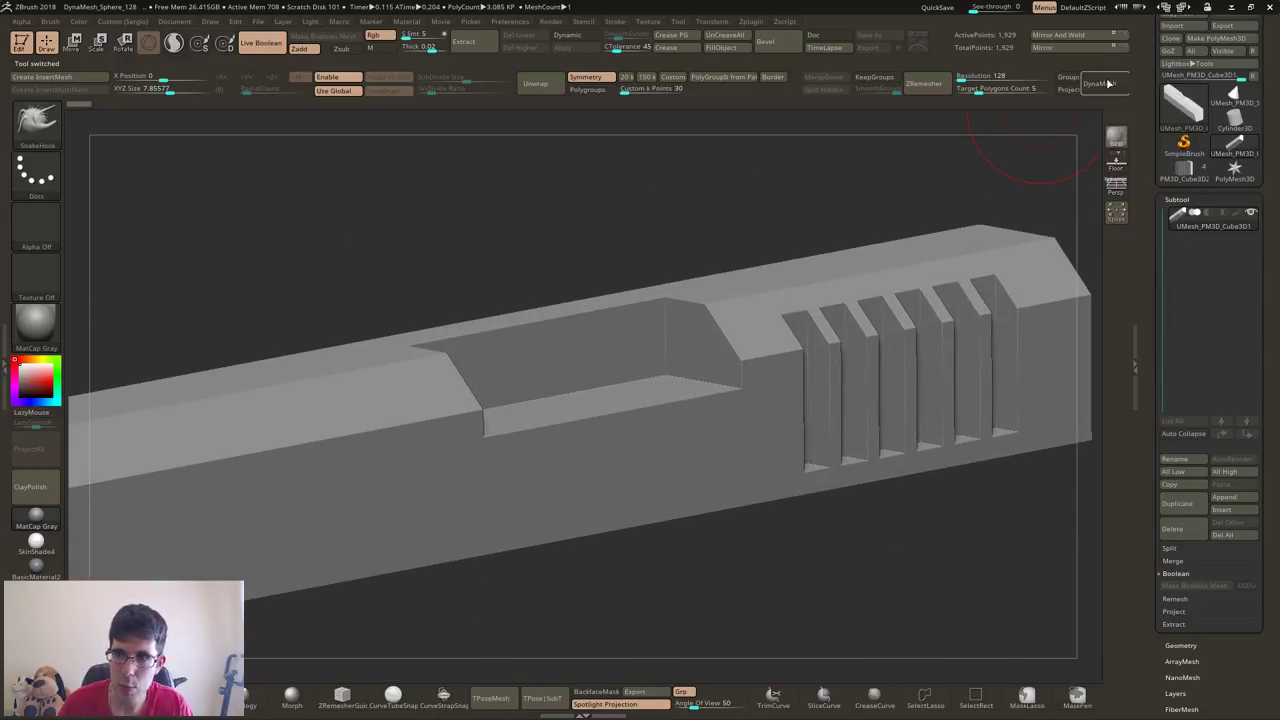
{"action": "key", "text": "ctrl+z"}
DynaMesh the merged slide at resolution 376 to about 1.07 million points and inspect the slot edges
{"action": "left_click_drag", "start_coordinate": [985, 76], "coordinate": [1090, 88]}
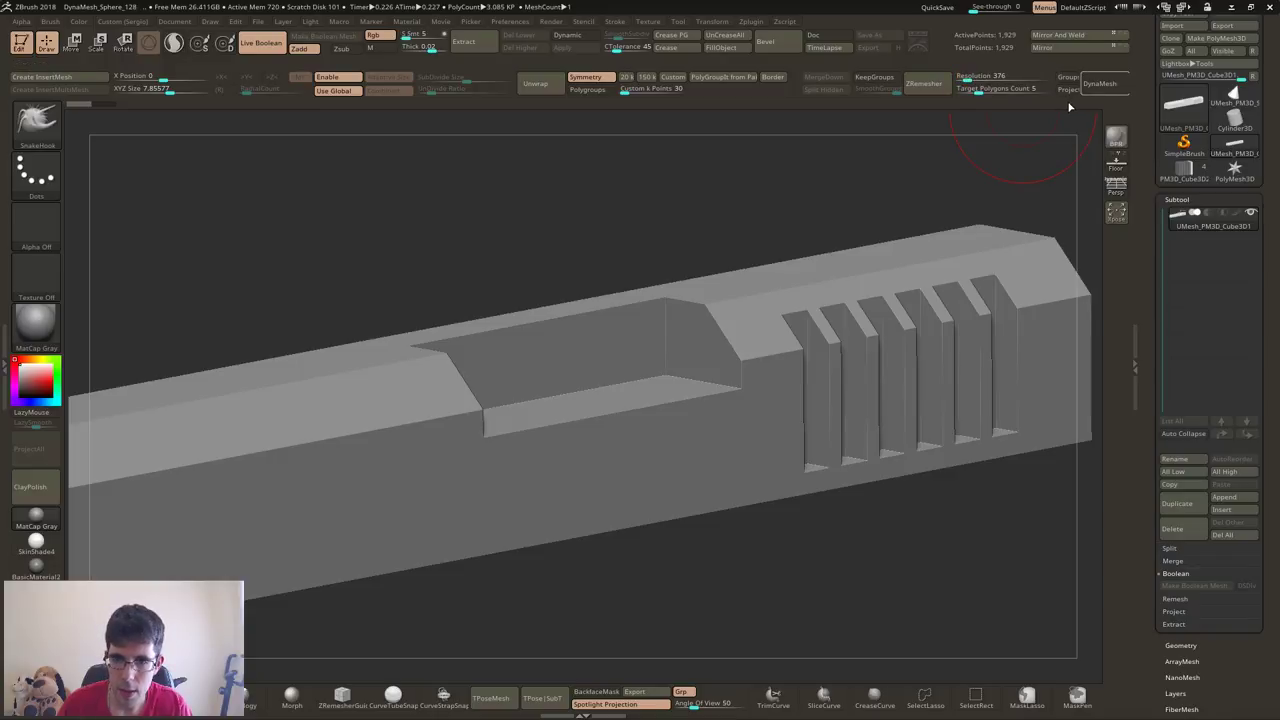
{"action": "left_click_drag", "start_coordinate": [1058, 108], "coordinate": [770, 320], "text": "ctrl"}
{"action": "scroll", "coordinate": [770, 320], "scroll_direction": "up", "scroll_amount": 3}
{"action": "scroll", "coordinate": [806, 400], "scroll_direction": "up", "scroll_amount": 3}
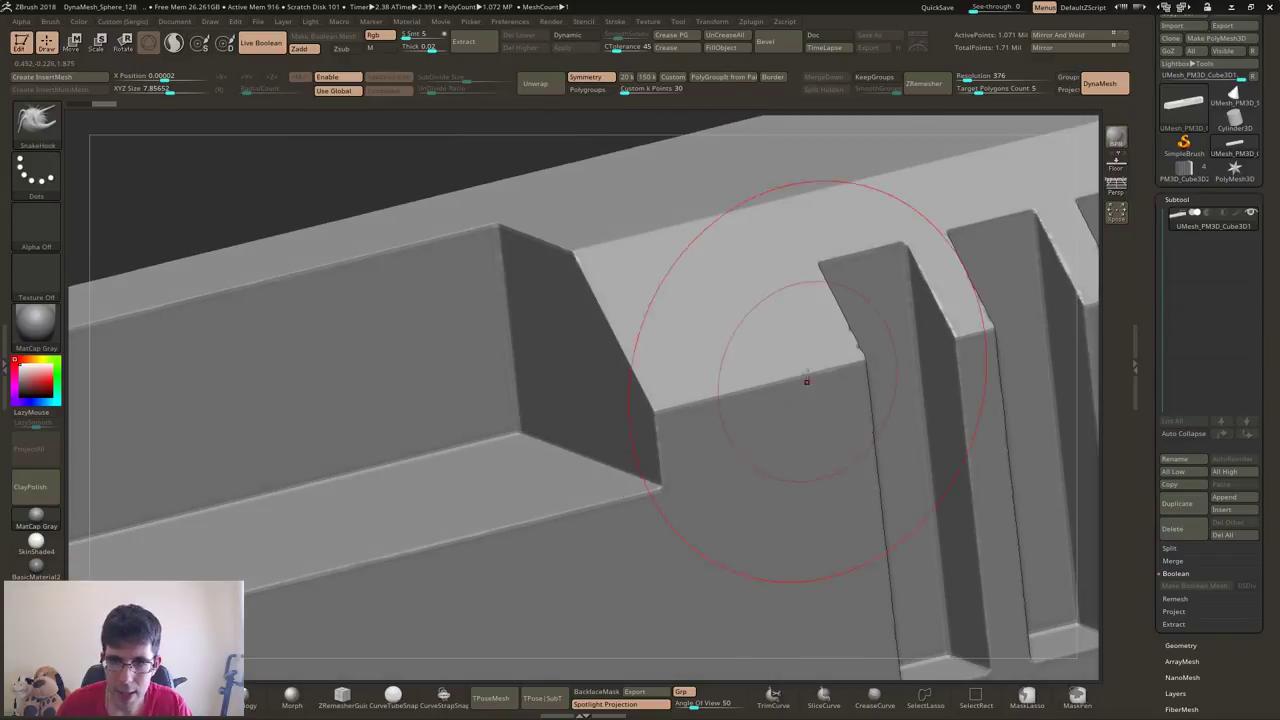
{"action": "scroll", "coordinate": [806, 377], "scroll_direction": "up", "scroll_amount": 3}
{"action": "scroll", "coordinate": [789, 389], "scroll_direction": "up", "scroll_amount": 3}
{"action": "scroll", "coordinate": [830, 355], "scroll_direction": "down", "scroll_amount": 3}
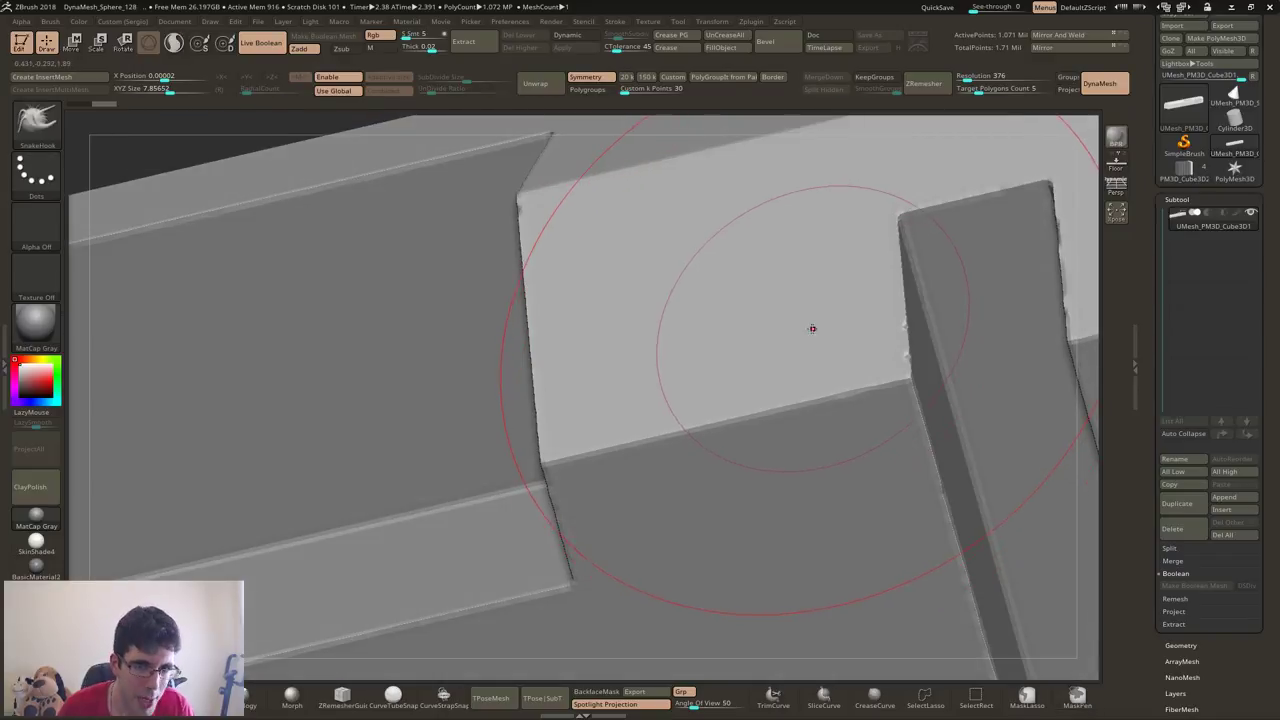
{"action": "scroll", "coordinate": [777, 386], "scroll_direction": "down", "scroll_amount": 2}
{"action": "right_click_drag", "start_coordinate": [735, 363], "coordinate": [1086, 329]}
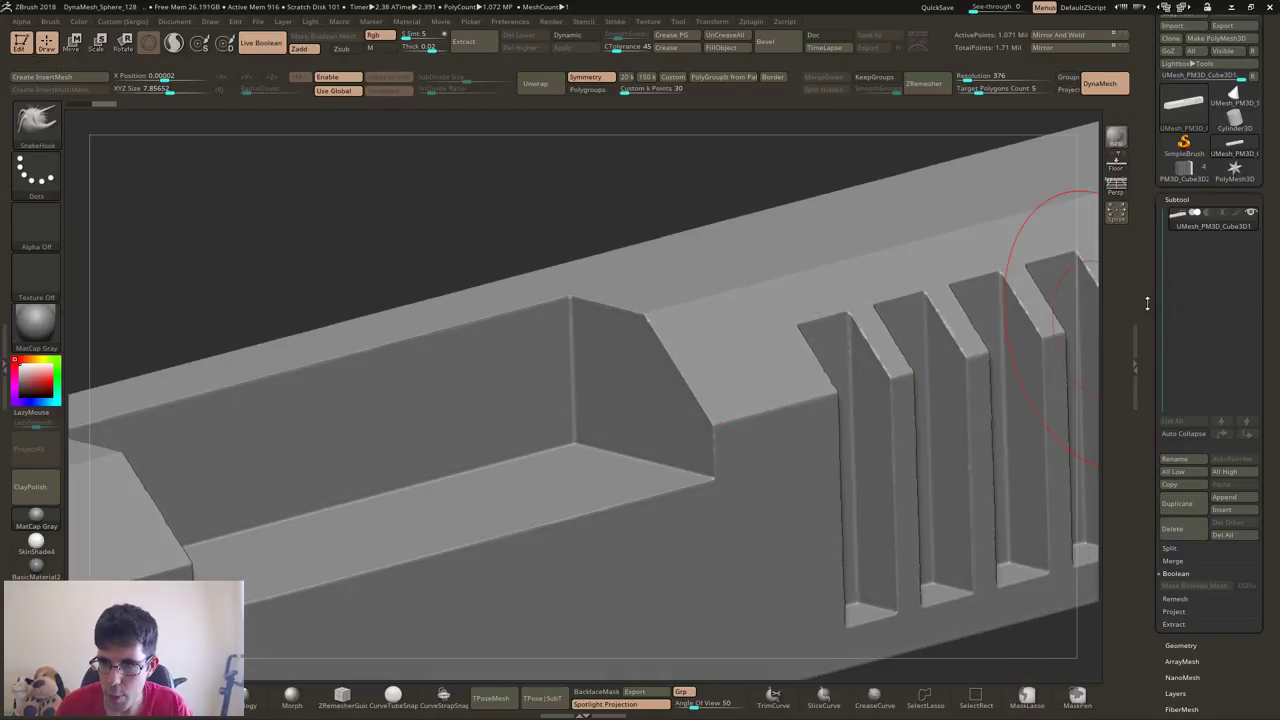
{"action": "scroll", "coordinate": [1187, 416], "scroll_direction": "down", "scroll_amount": 5}
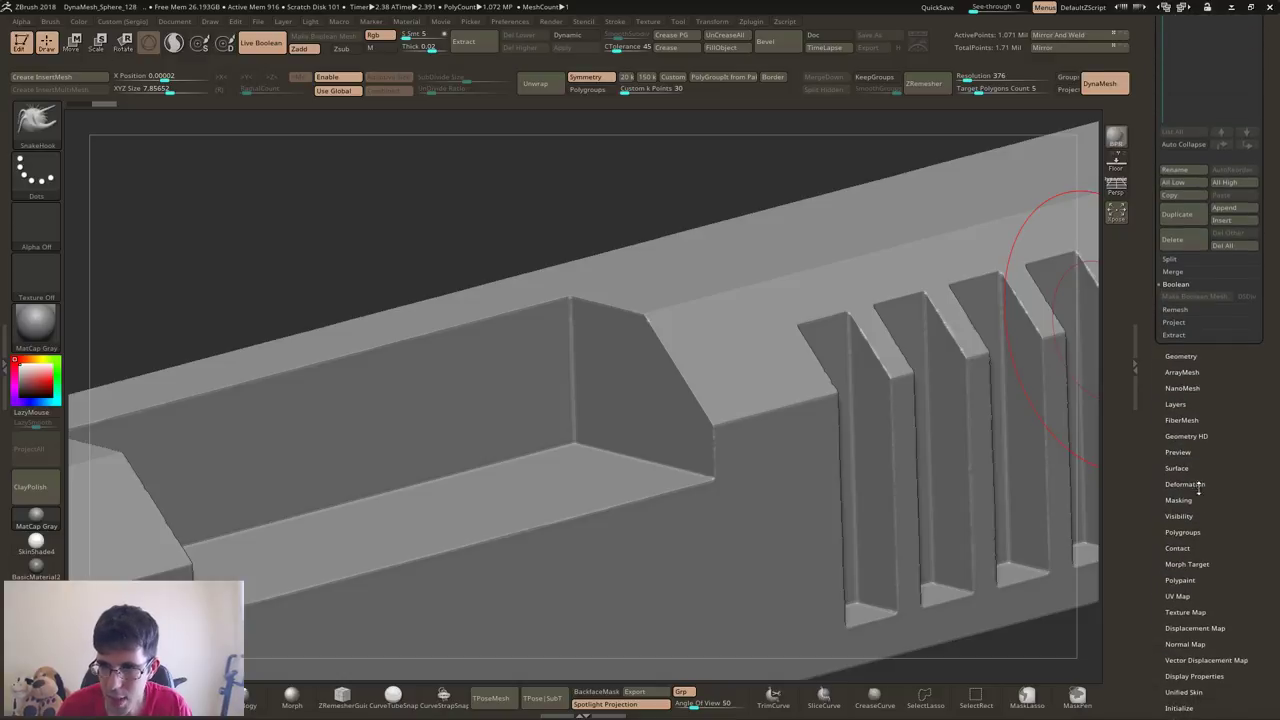
Raise the Deformation Polish slider to smooth the slide's faces, then zoom out to the whole bar
{"action": "left_click", "coordinate": [1190, 508]}
{"action": "left_click_drag", "start_coordinate": [1163, 92], "coordinate": [1172, 93]}
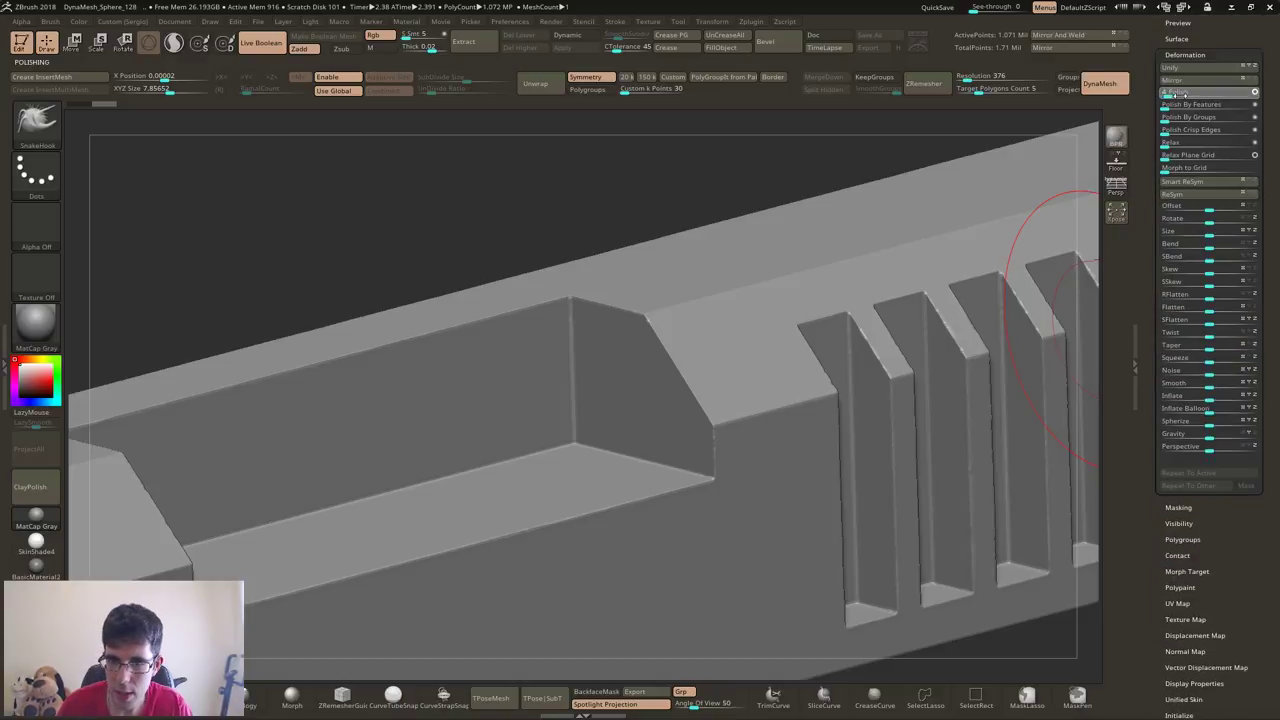
{"action": "scroll", "coordinate": [780, 360], "scroll_direction": "down", "scroll_amount": 5}
{"action": "mouse_move", "coordinate": [766, 329]}
{"action": "right_mouse_down"}
{"action": "mouse_move", "coordinate": [796, 349]}
{"action": "mouse_move", "coordinate": [854, 437]}
{"action": "mouse_move", "coordinate": [792, 413]}
{"action": "mouse_move", "coordinate": [820, 398]}
{"action": "mouse_move", "coordinate": [800, 441]}
{"action": "right_mouse_up"}
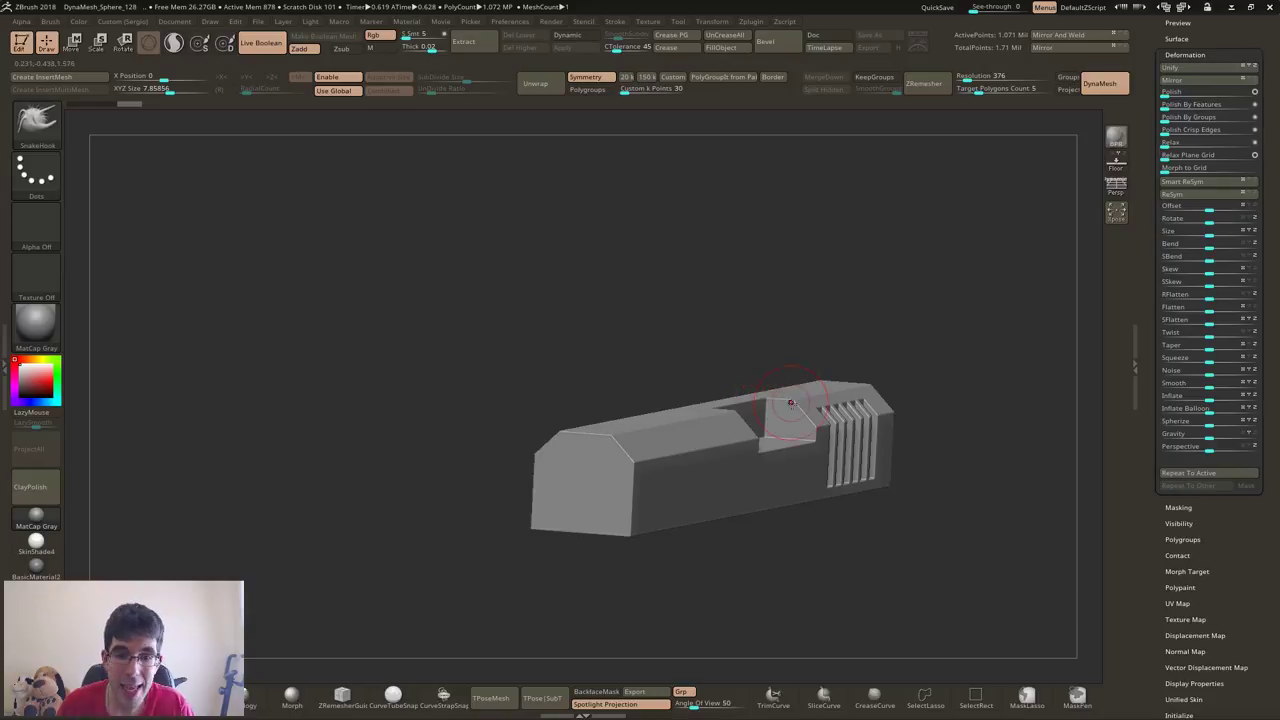
{"action": "mouse_move", "coordinate": [766, 397]}
{"action": "left_mouse_down"}
{"action": "mouse_move", "coordinate": [744, 331]}
{"action": "mouse_move", "coordinate": [748, 433]}
{"action": "left_mouse_up"}
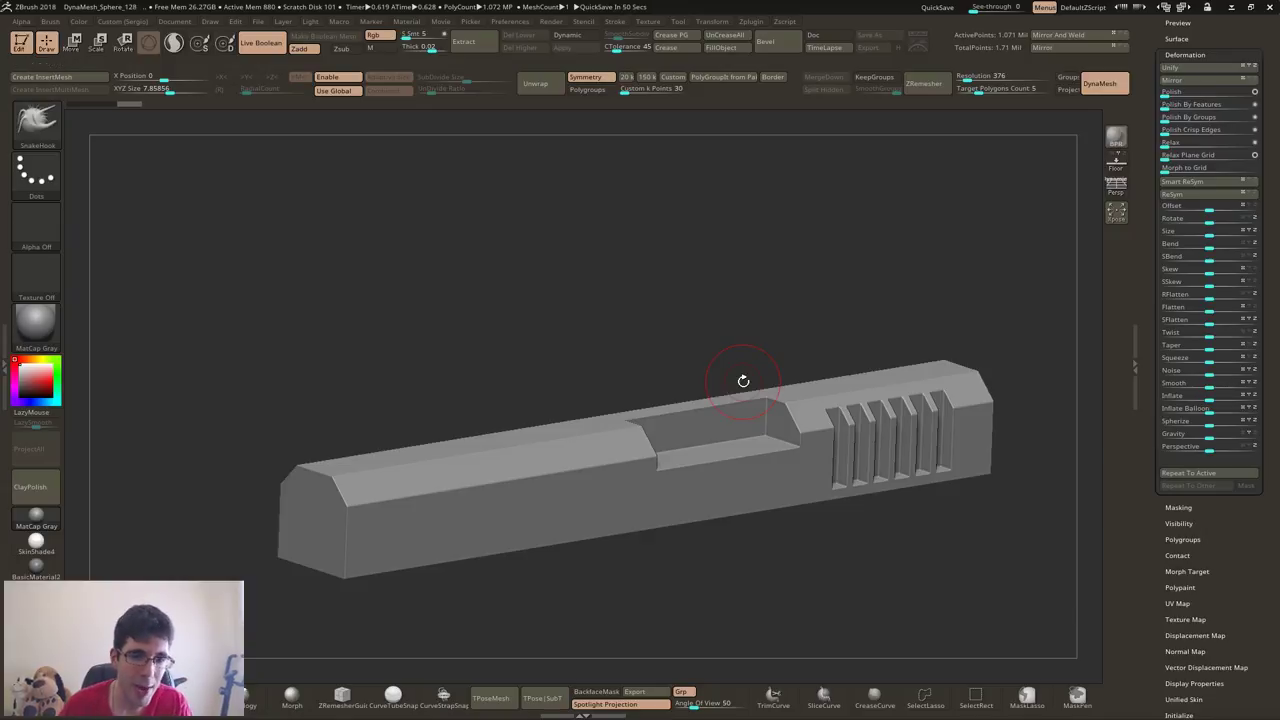
{"action": "key", "text": "shift+f"}
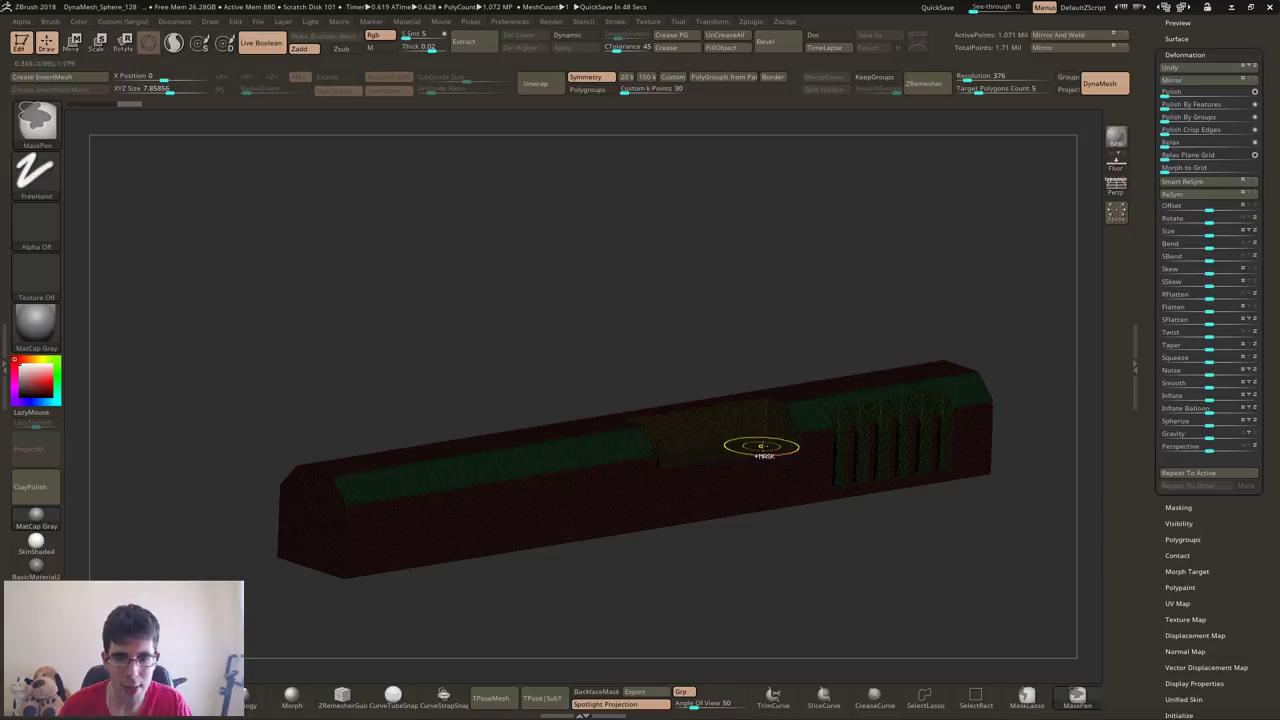
{"action": "mouse_move", "coordinate": [757, 446]}
{"action": "right_mouse_down", "text": "ctrl"}
{"action": "mouse_move", "coordinate": [866, 418]}
{"action": "mouse_move", "coordinate": [883, 250]}
{"action": "right_mouse_up", "text": "ctrl"}
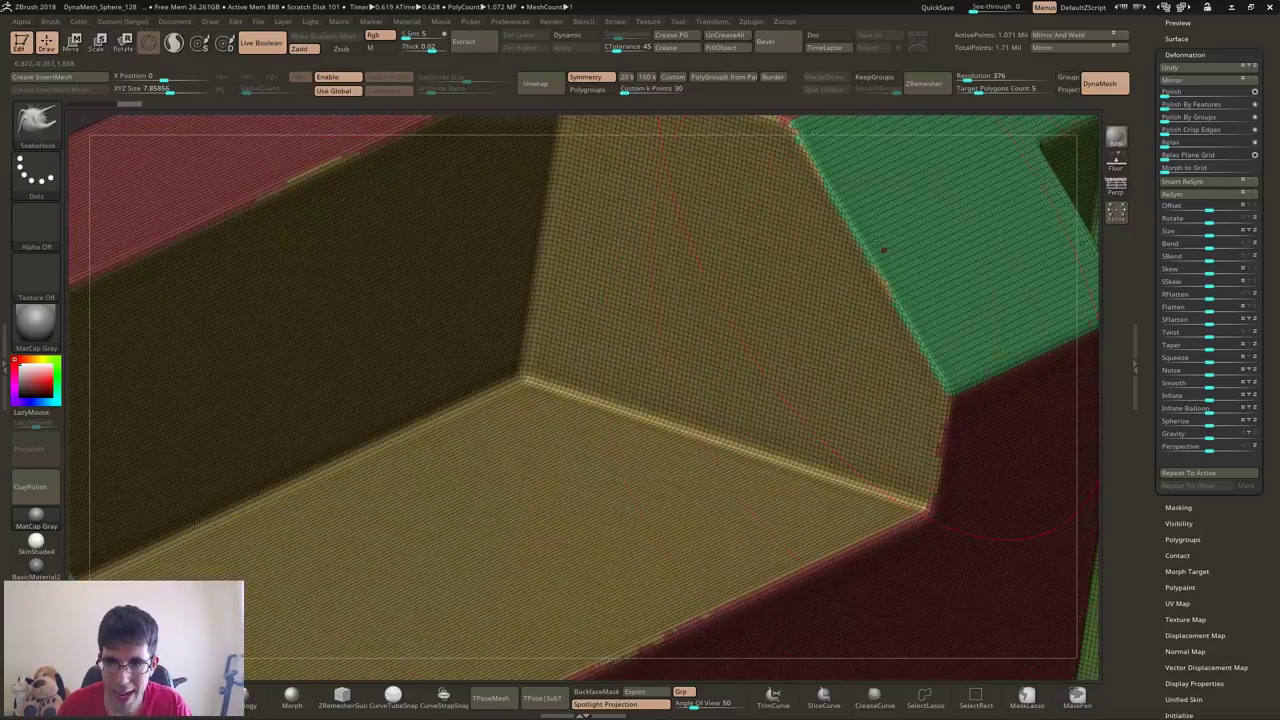
{"action": "mouse_move", "coordinate": [933, 422]}
{"action": "right_mouse_down", "text": "ctrl"}
{"action": "mouse_move", "coordinate": [834, 500]}
{"action": "mouse_move", "coordinate": [810, 459]}
{"action": "right_mouse_up", "text": "ctrl"}
{"action": "key", "text": "shift+f"}
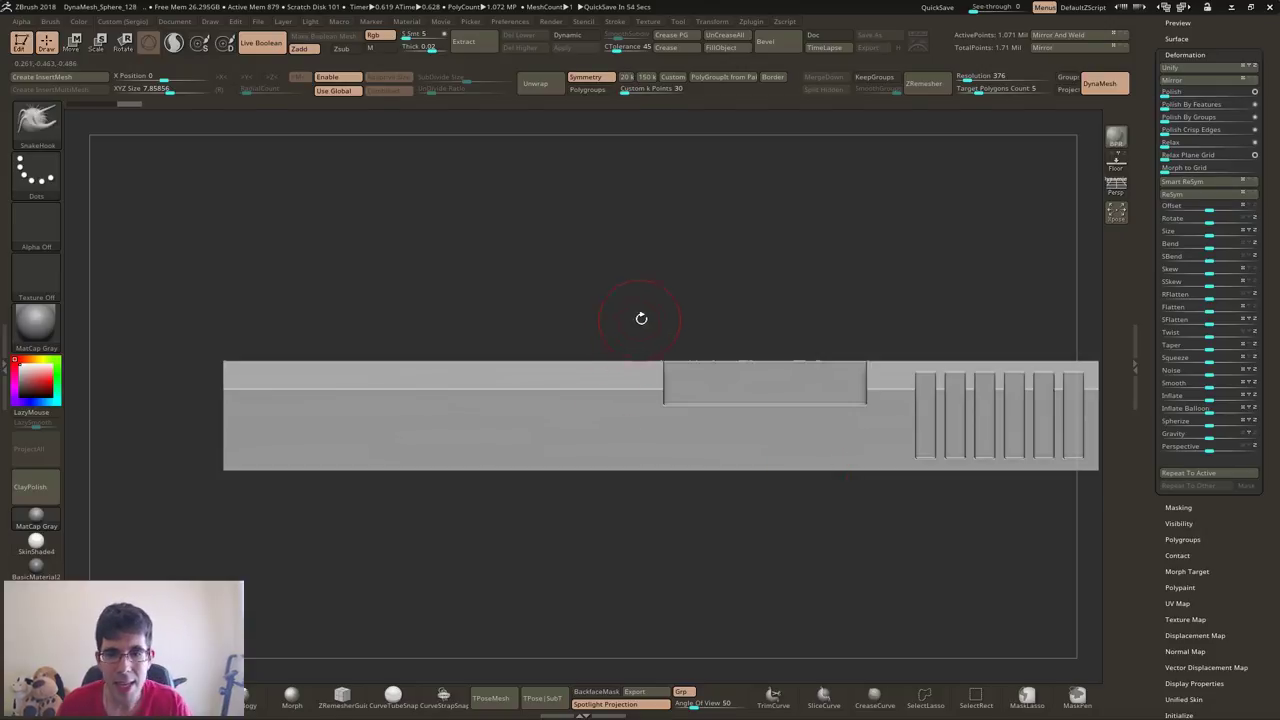
Turn the slide to a three-quarter view and expand the Subtool list showing UMesh_PM3D_Cube3D1
{"action": "left_click_drag", "start_coordinate": [641, 318], "coordinate": [844, 290]}
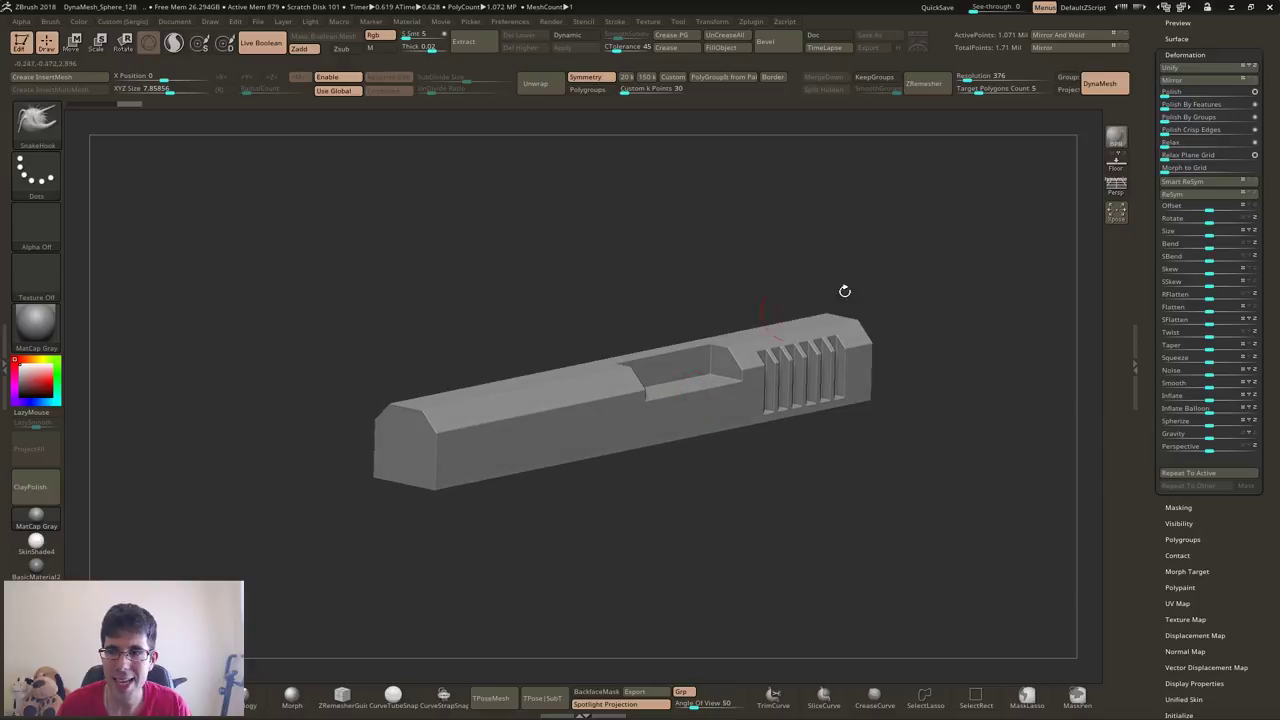
{"action": "scroll", "coordinate": [1233, 89], "scroll_direction": "up", "scroll_amount": 4}
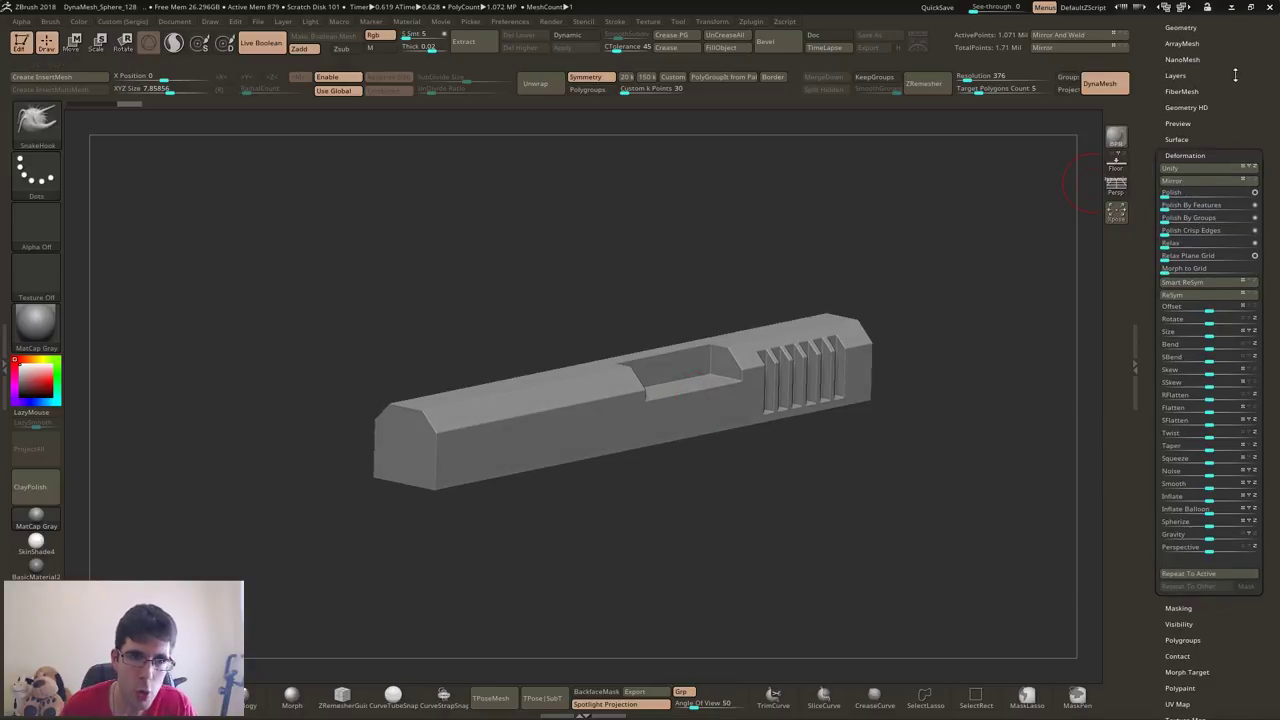
{"action": "scroll", "coordinate": [1241, 117], "scroll_direction": "up", "scroll_amount": 5}
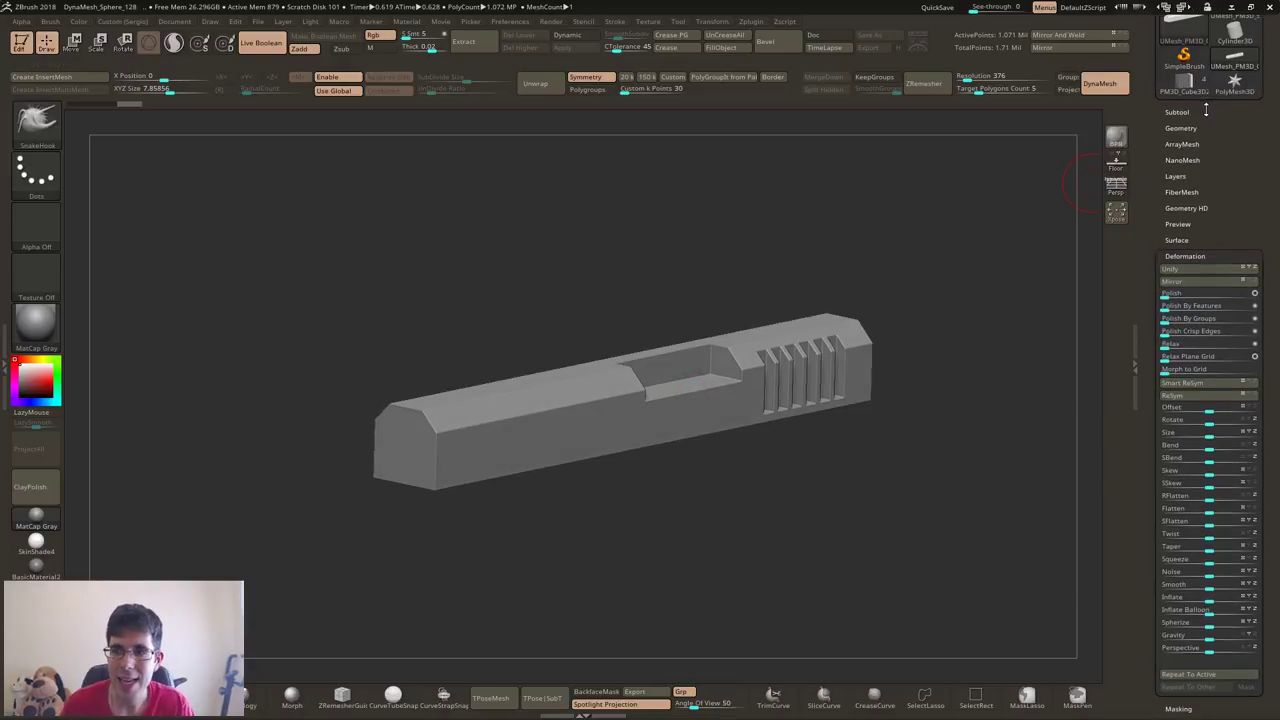
{"action": "left_click", "coordinate": [1178, 113]}
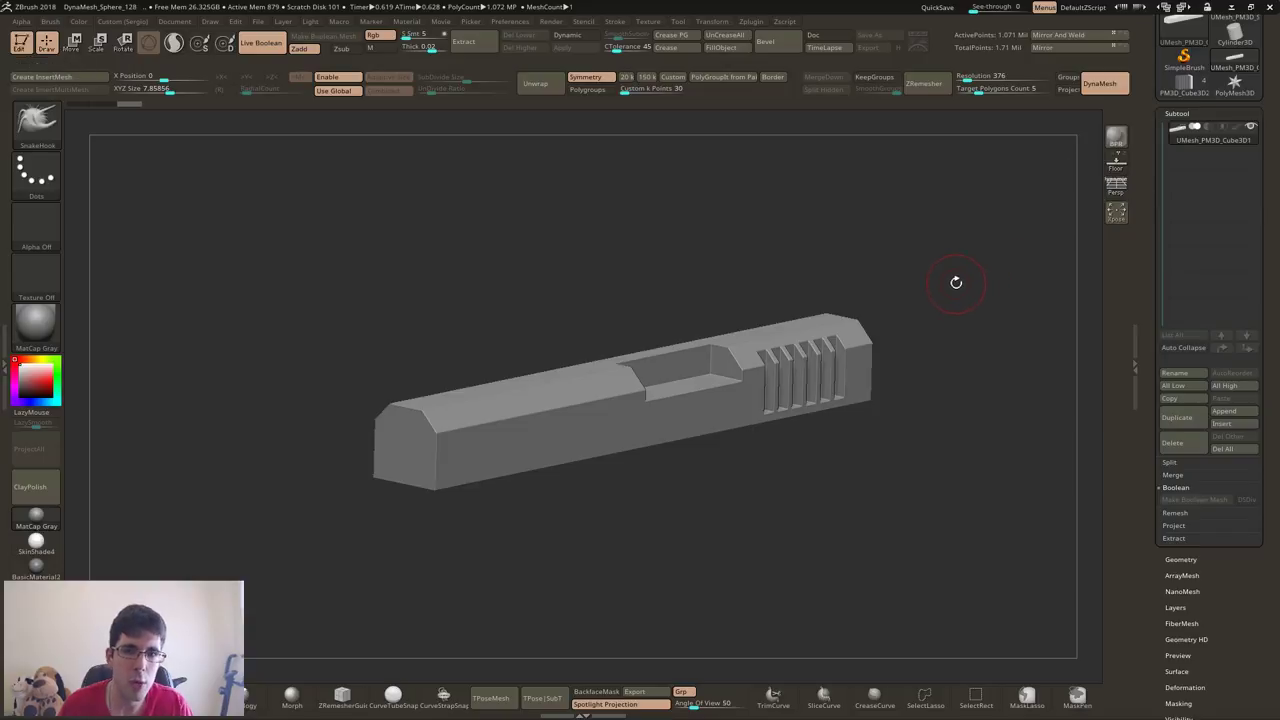